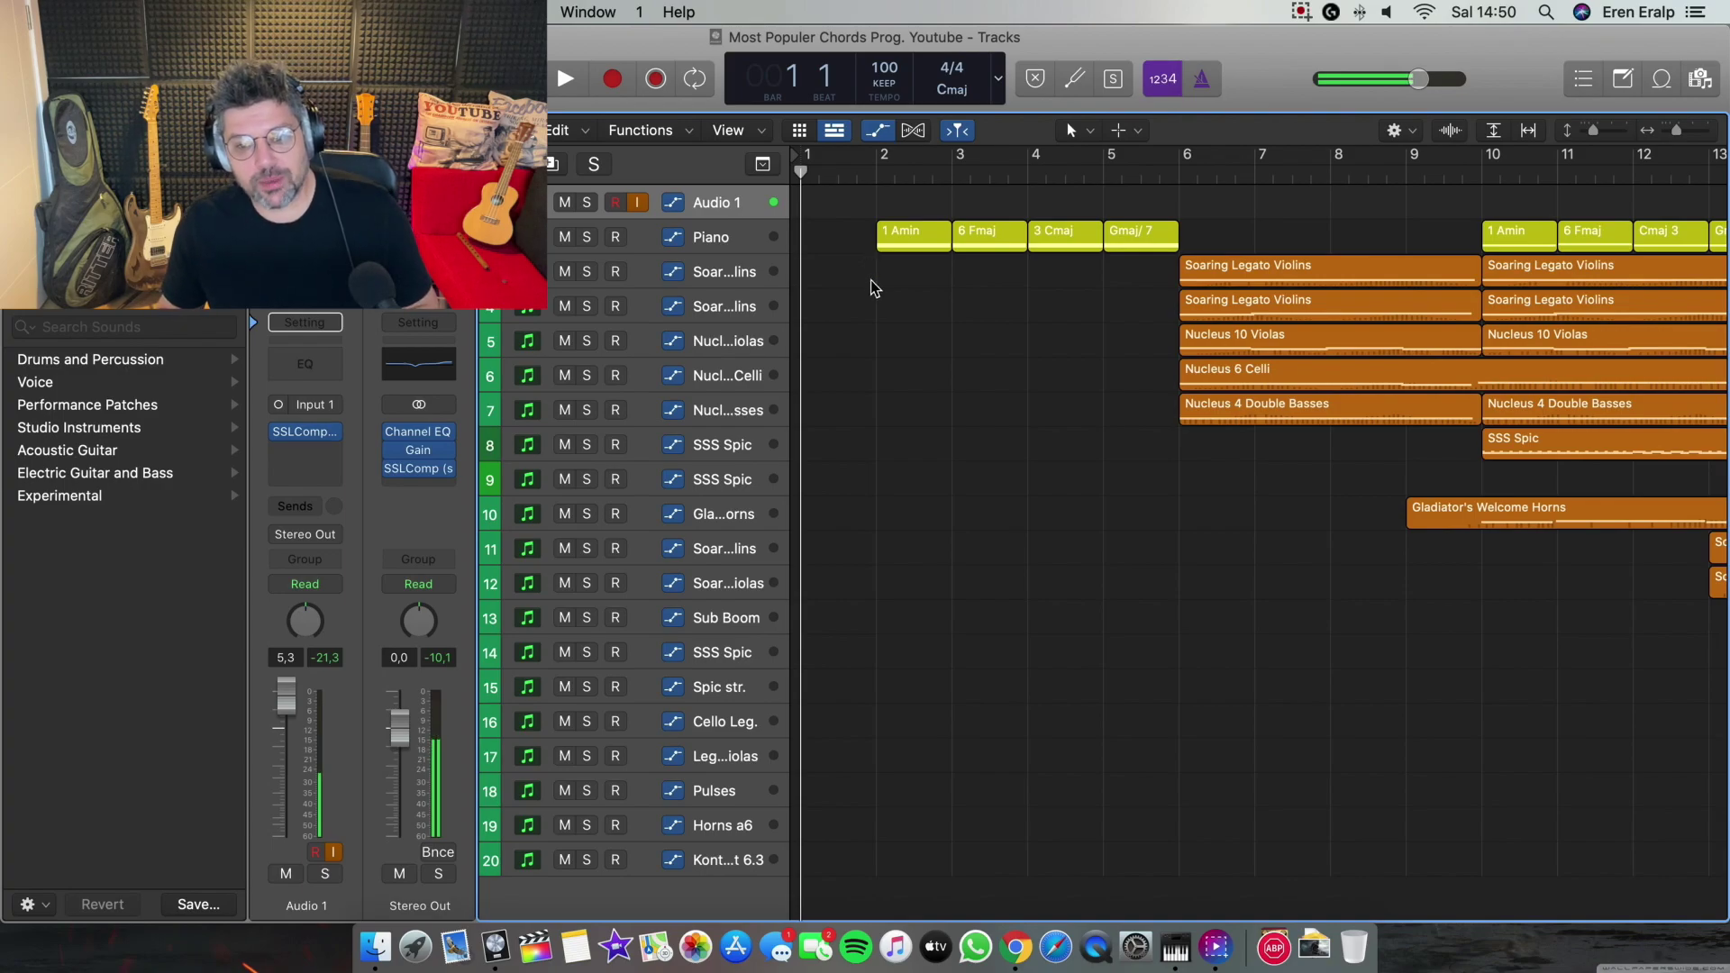
# Play the four-chord Amin, Fmaj, Cmaj, Gmaj/7 piano progression from the beginning of the project
pyautogui.press('super+Left')
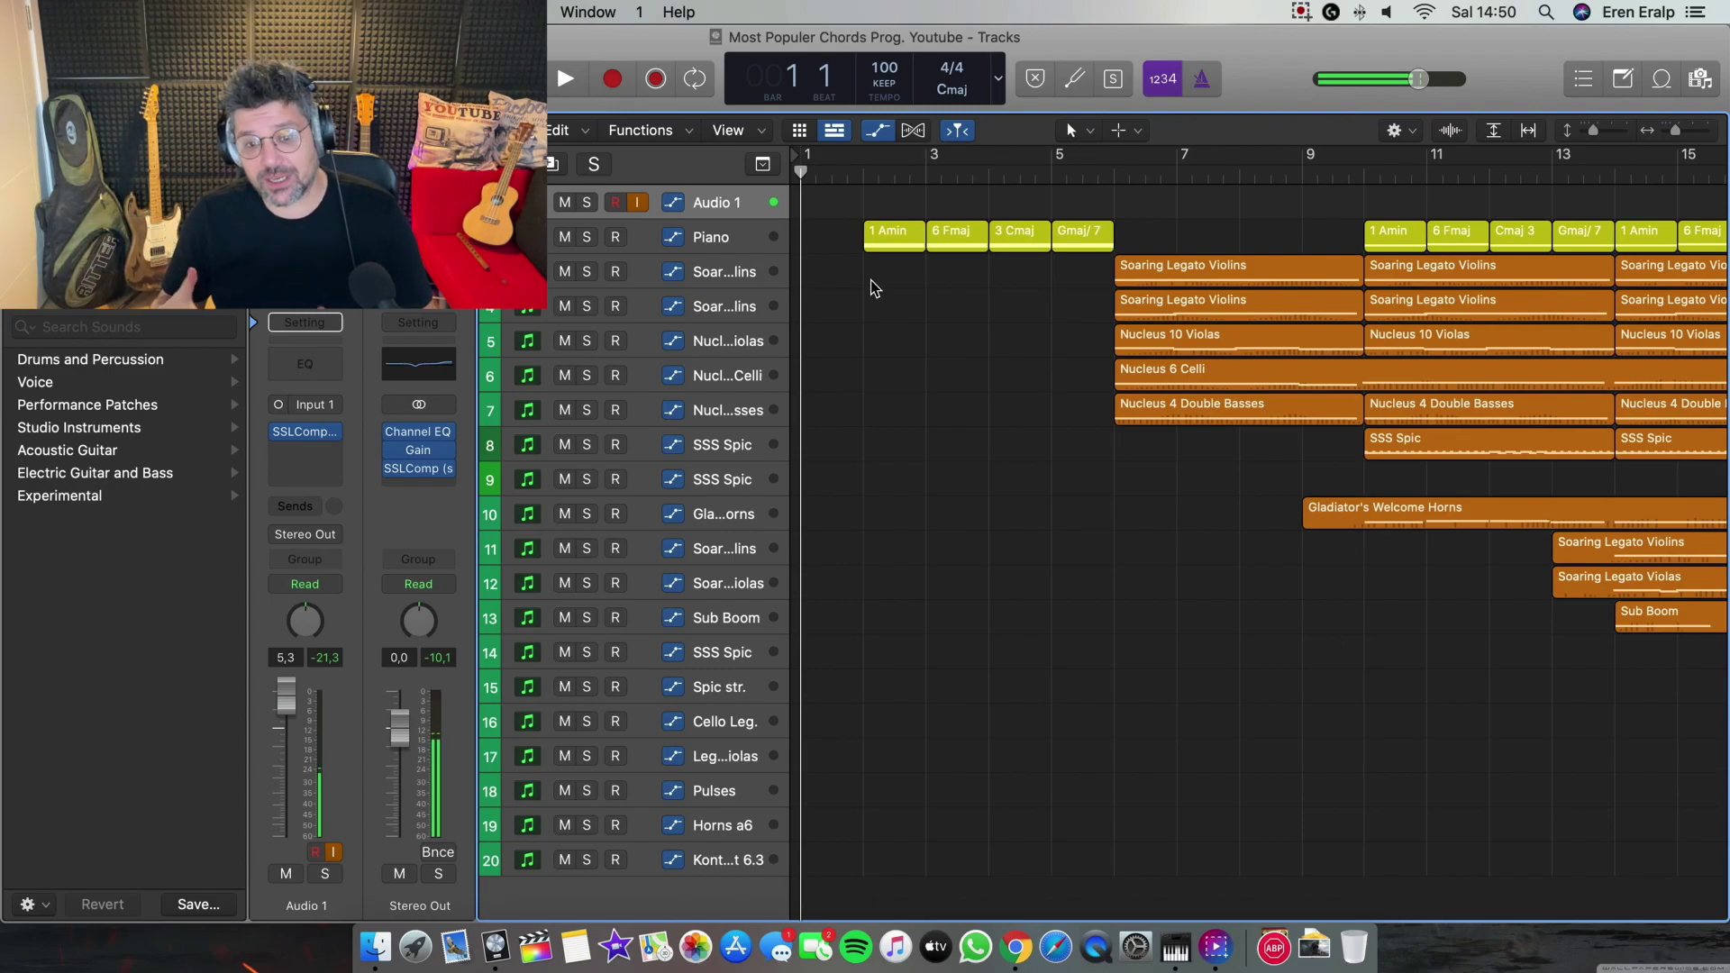
pyautogui.press('space')
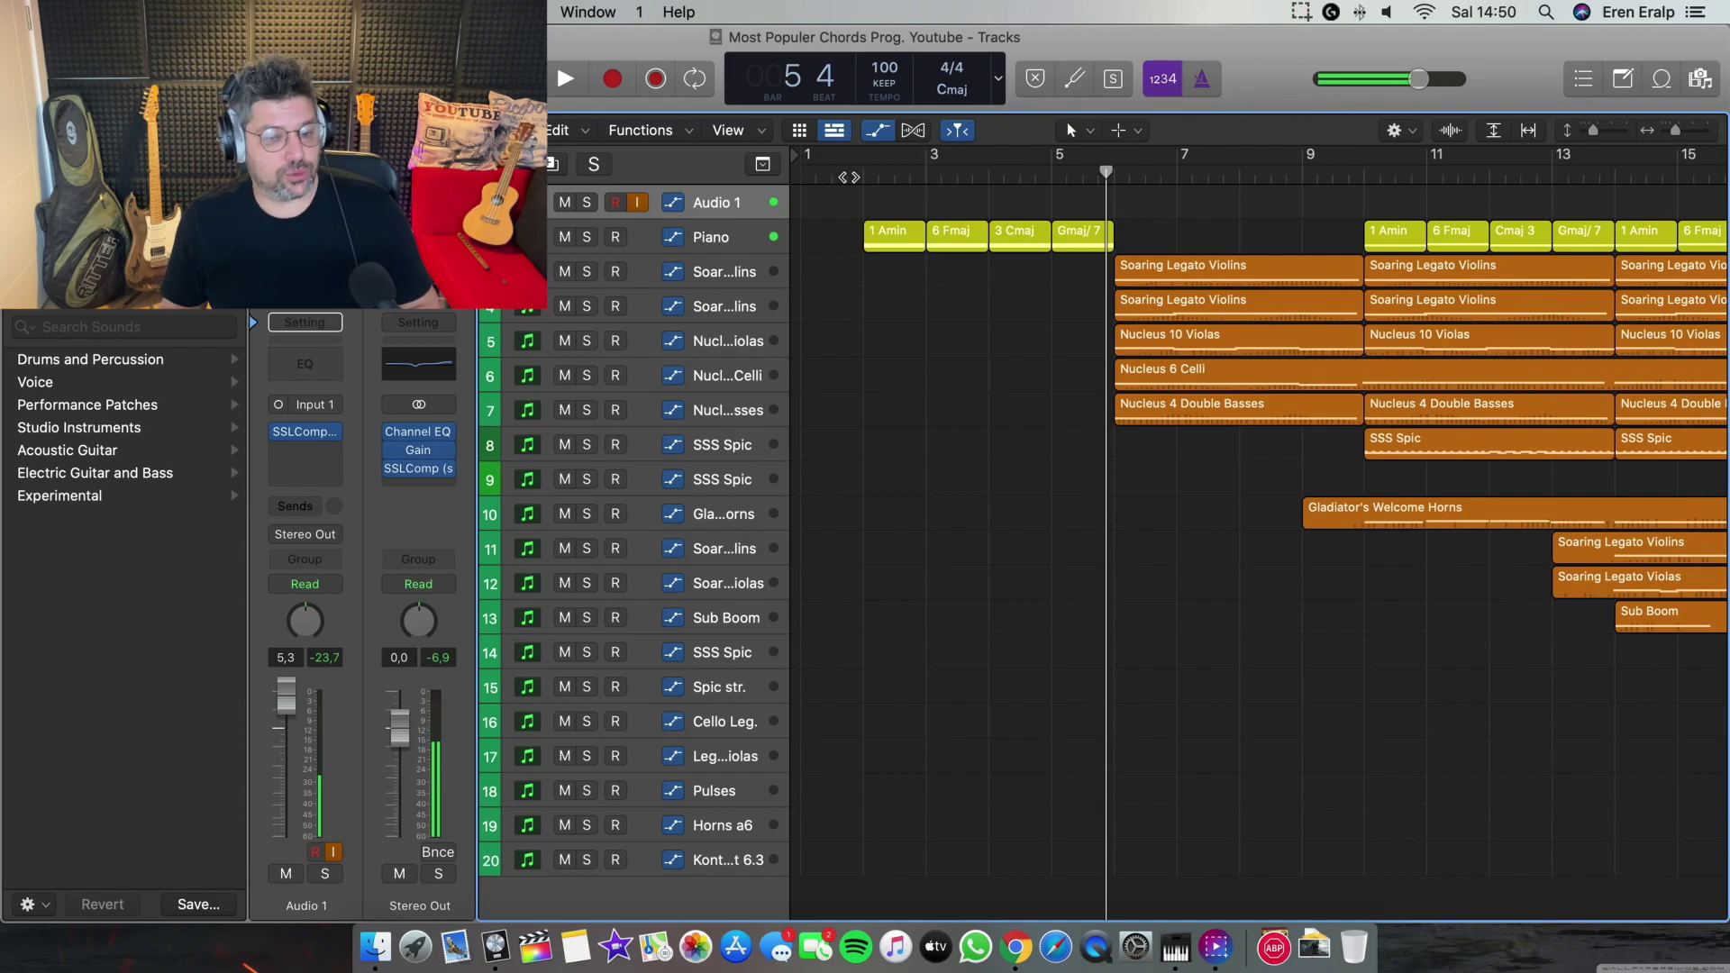
# Continue playback through the first orange string section, from the end of the piano chords to just before bar 10
pyautogui.press('super+Down')
pyautogui.press('super+Down')
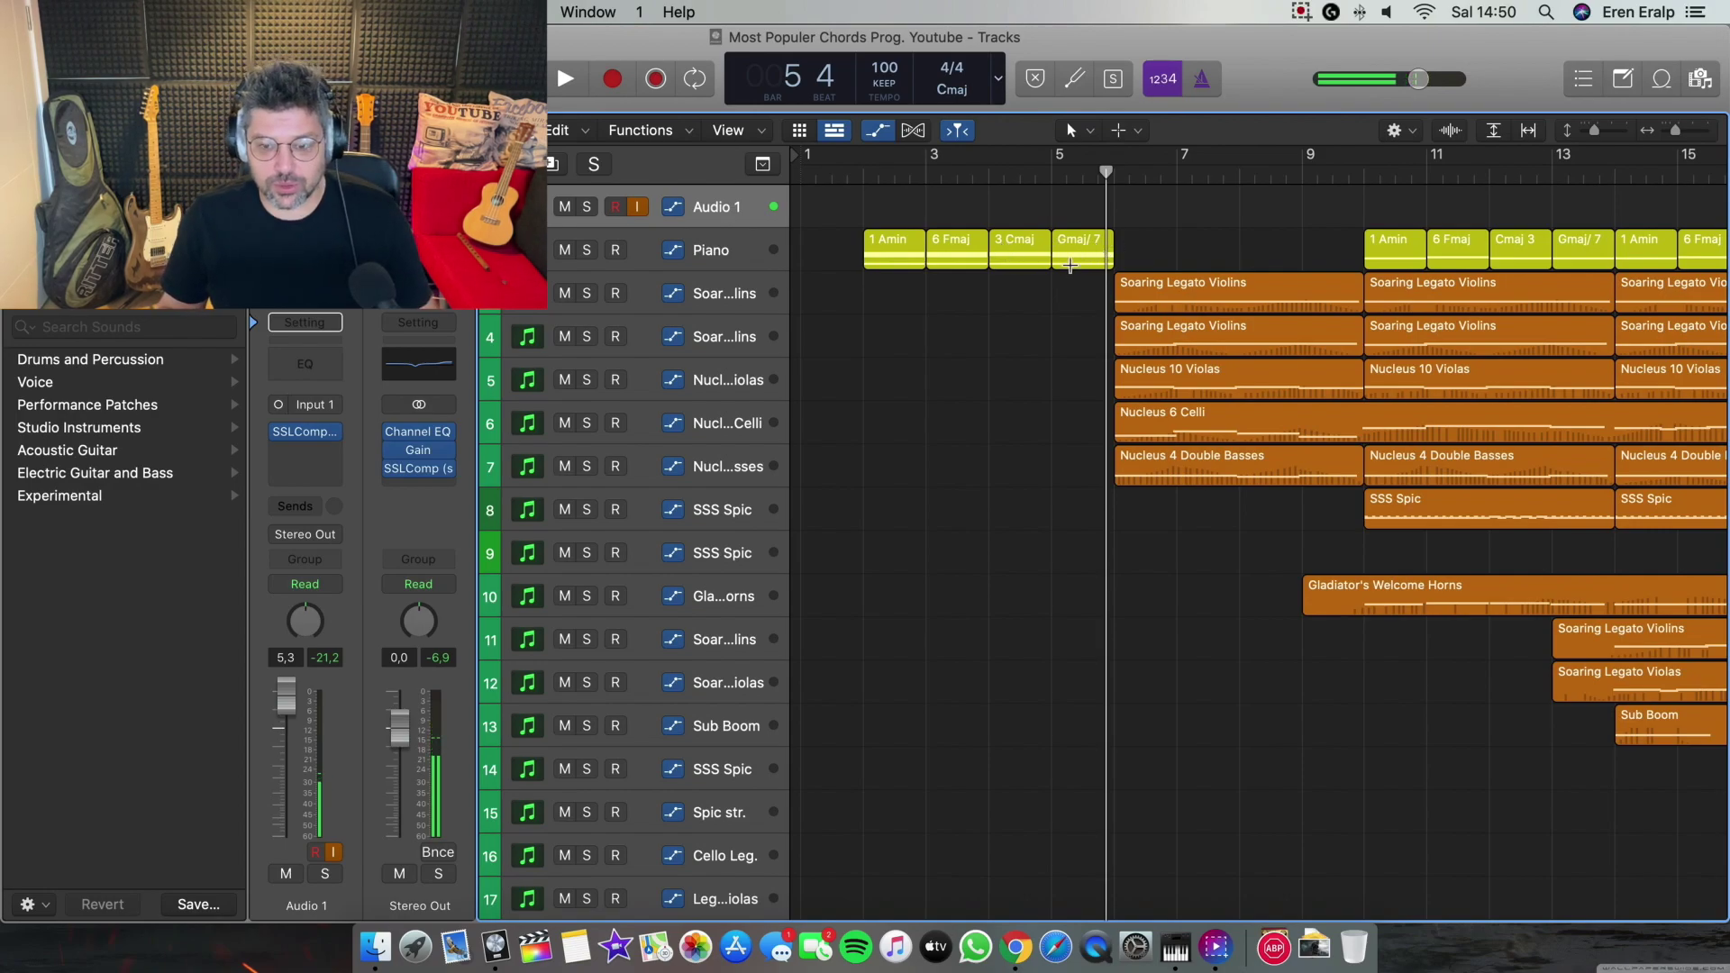
pyautogui.hscroll(2, 1072, 260)
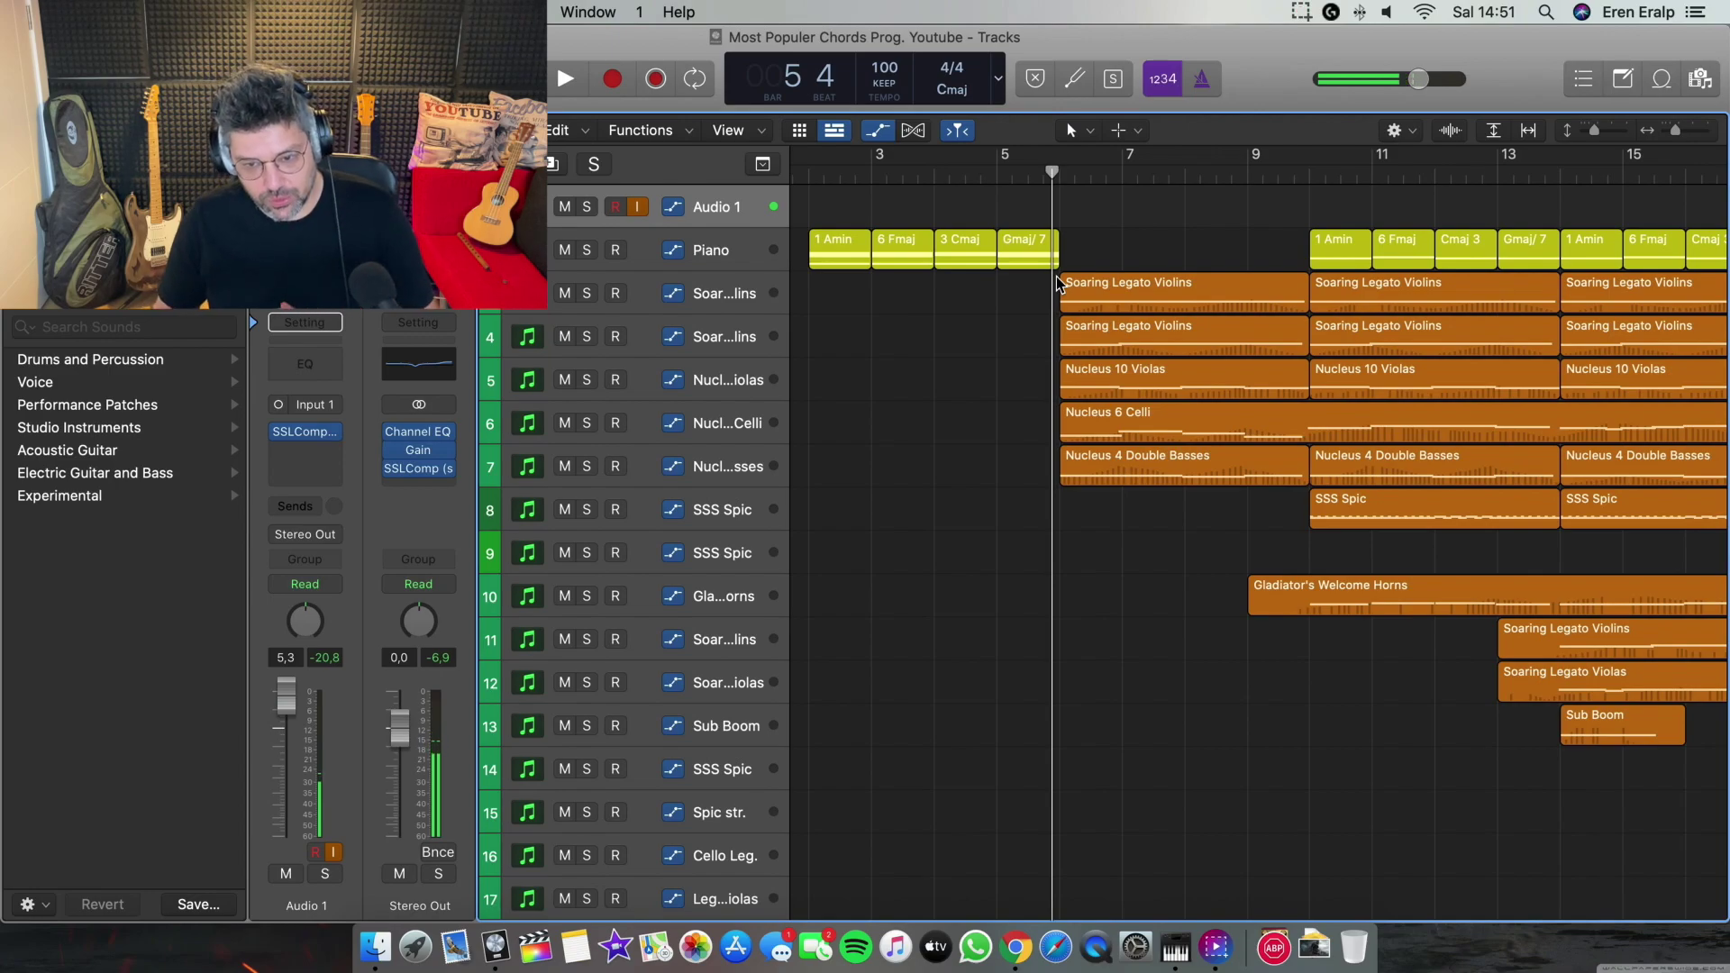
pyautogui.scroll(-2, 1057, 281)
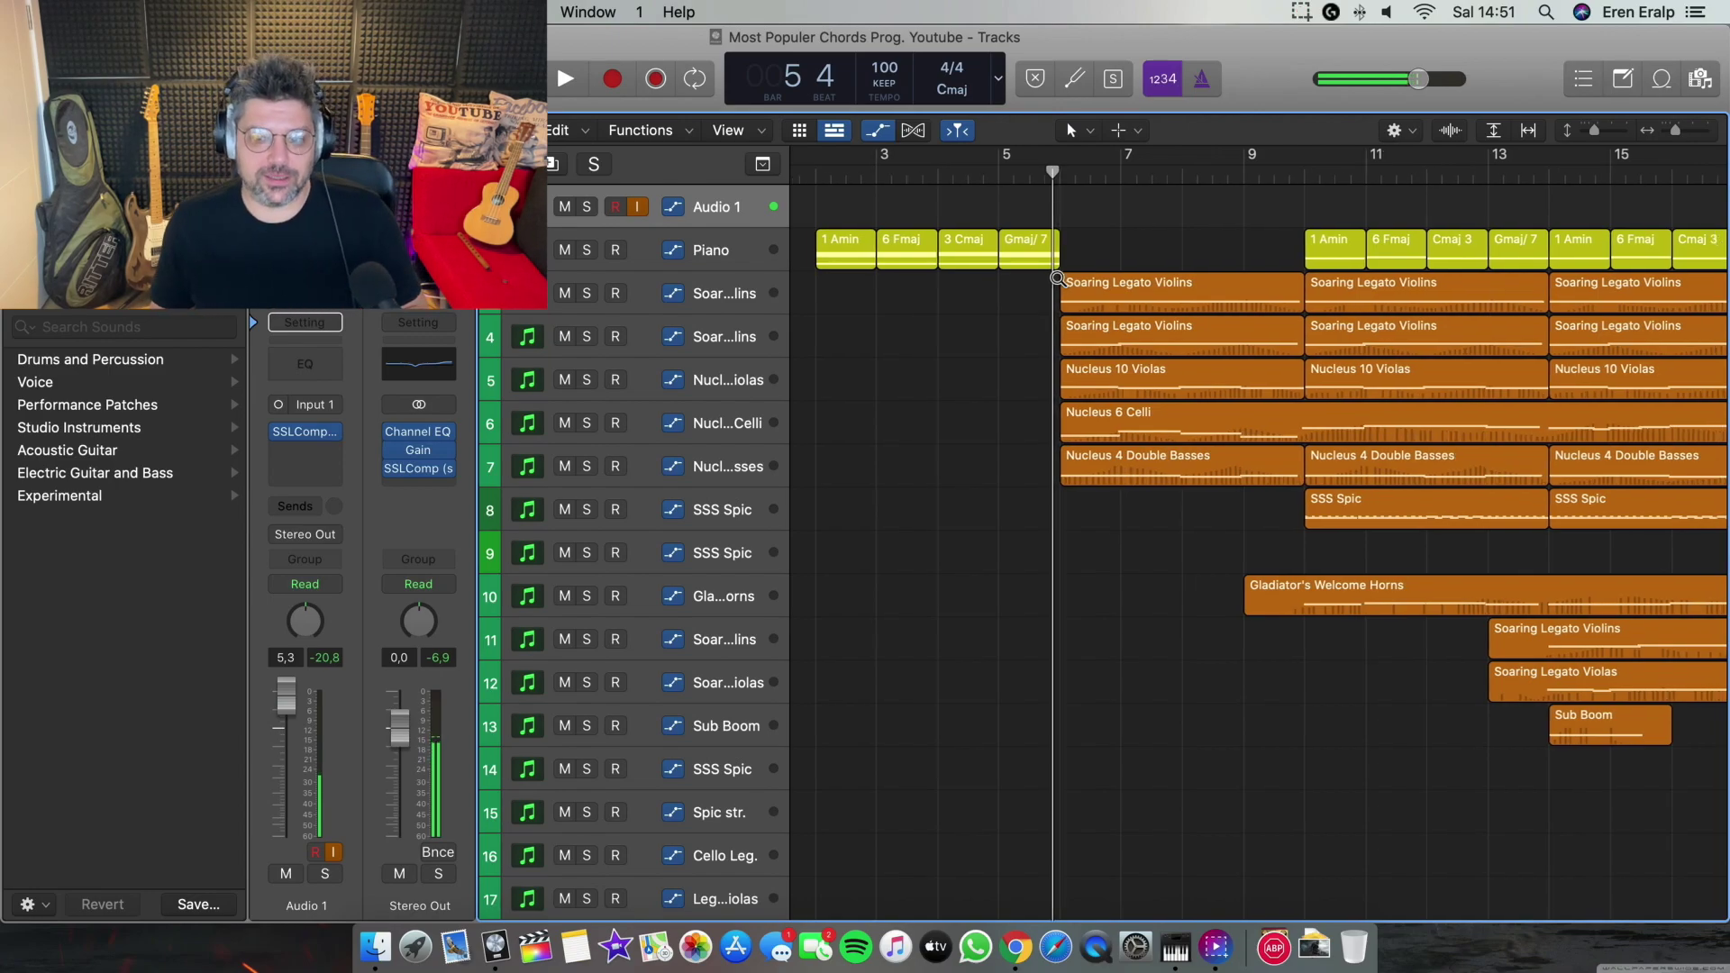
pyautogui.press('space')
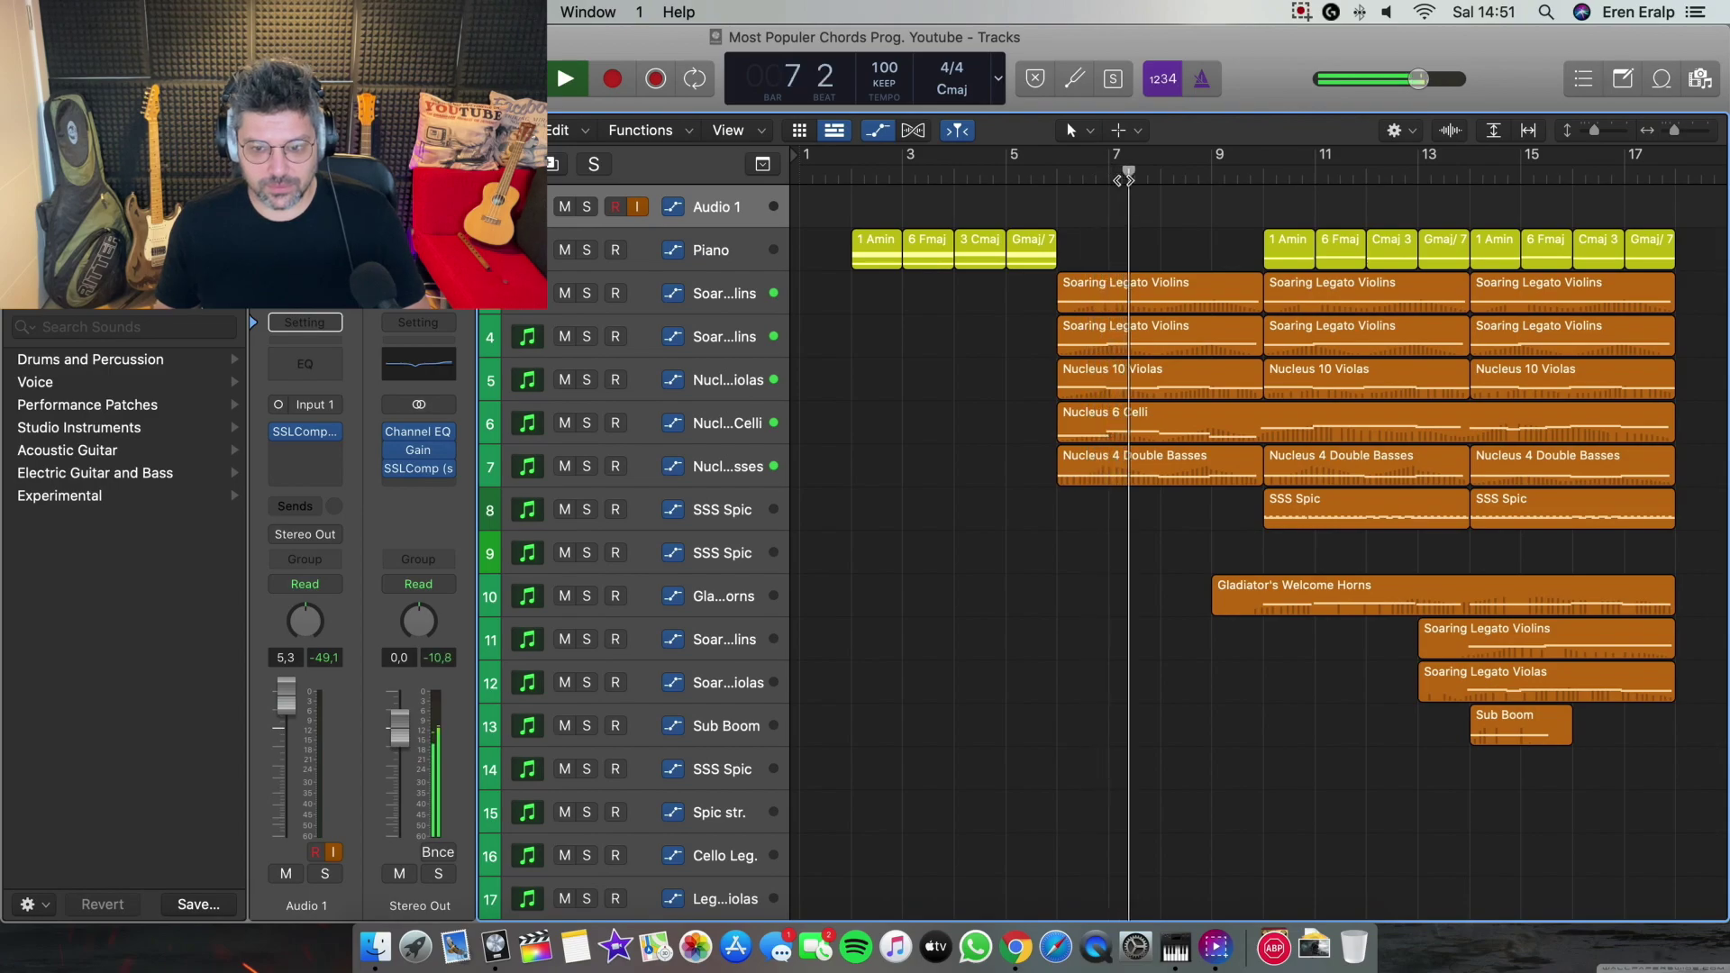
pyautogui.hscroll(3, 1123, 180)
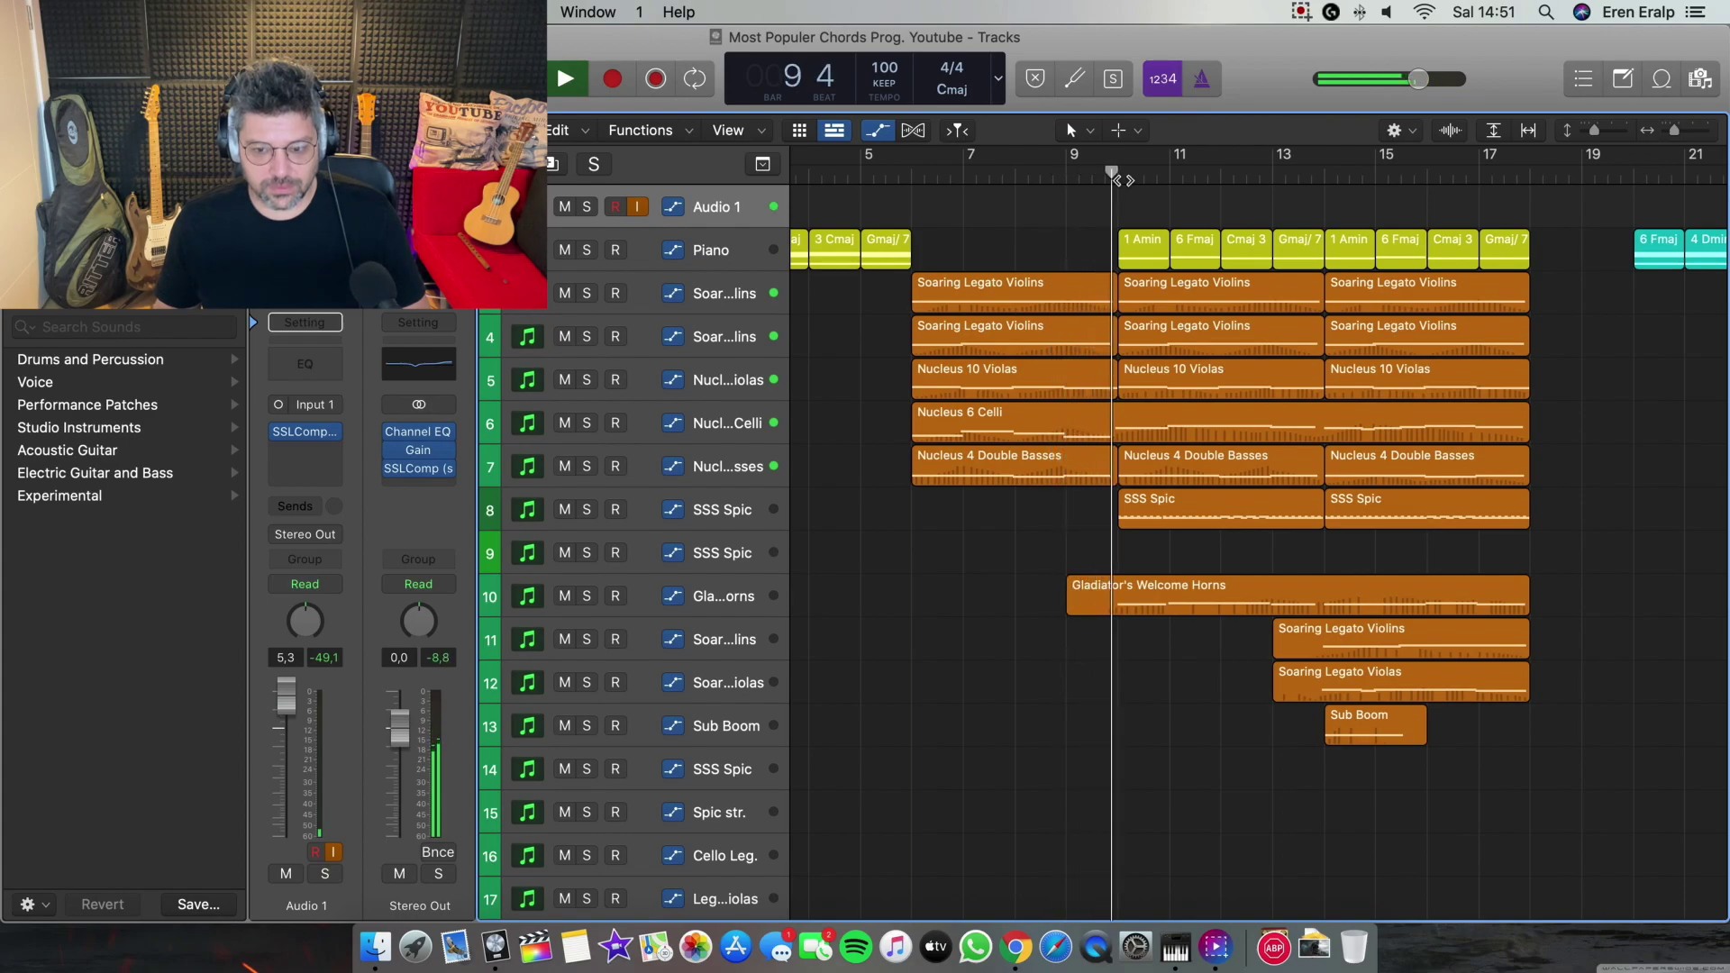
pyautogui.press('space')
# Inspect the TR5 CSR Hall reverb and the Kontakt instrument on the first Soaring Legato Violins track, closing both plug-ins
pyautogui.click(764, 293)
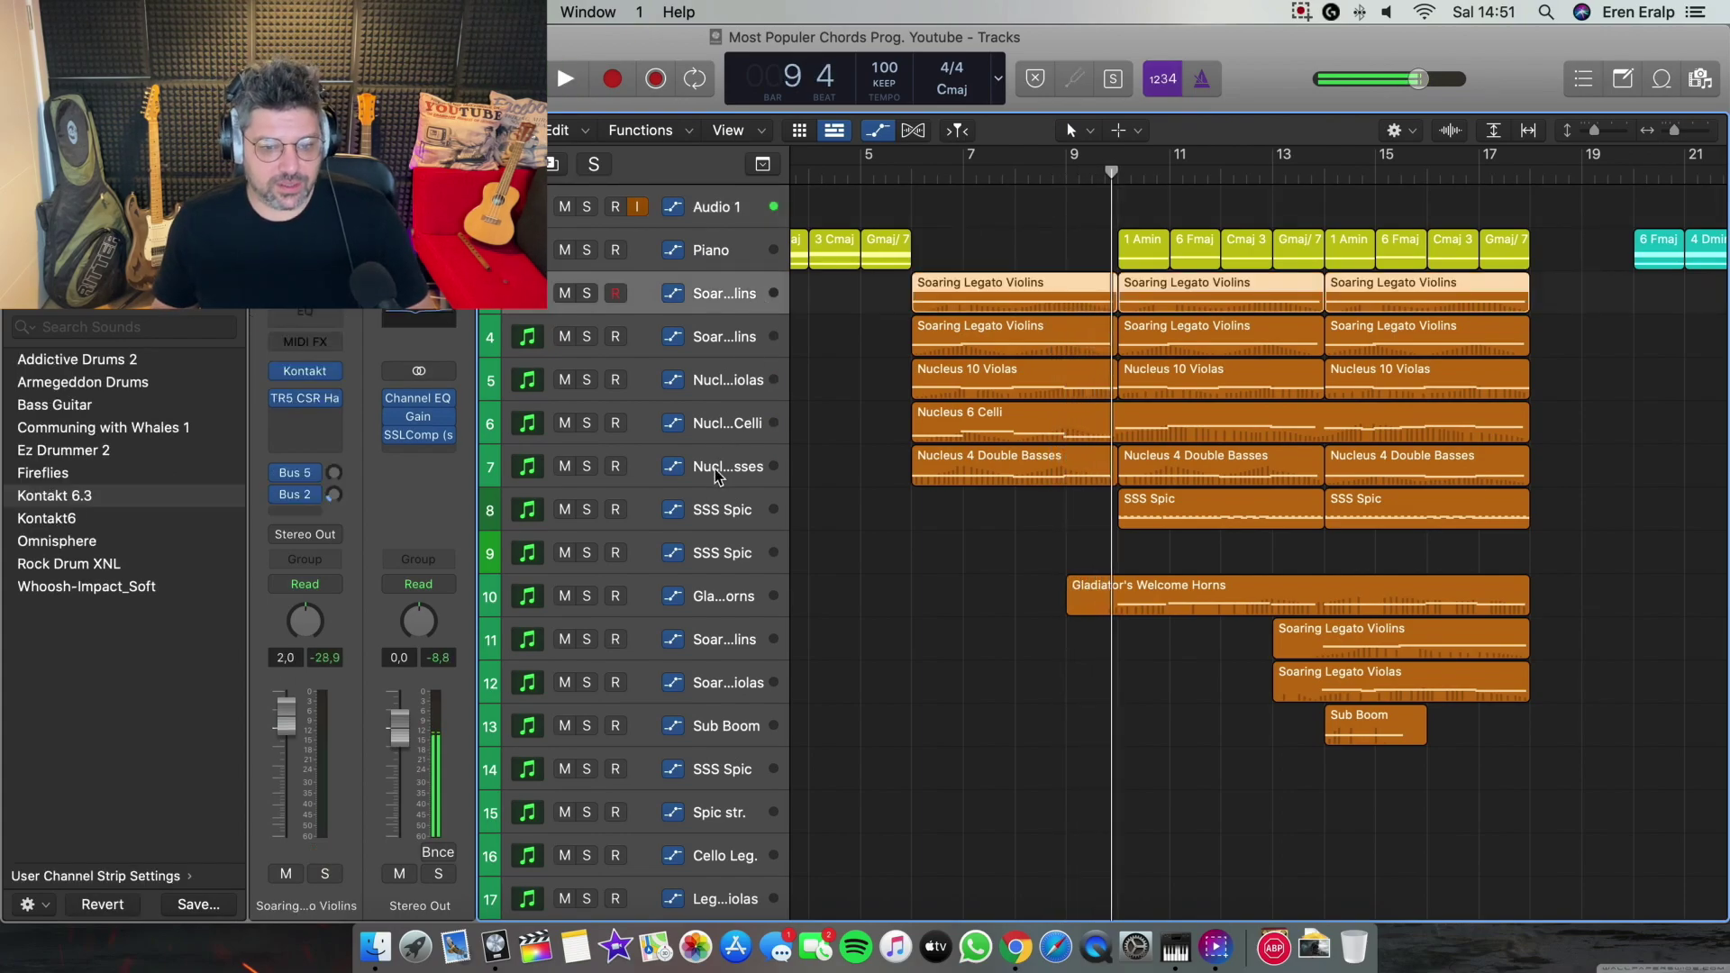
pyautogui.click(307, 404)
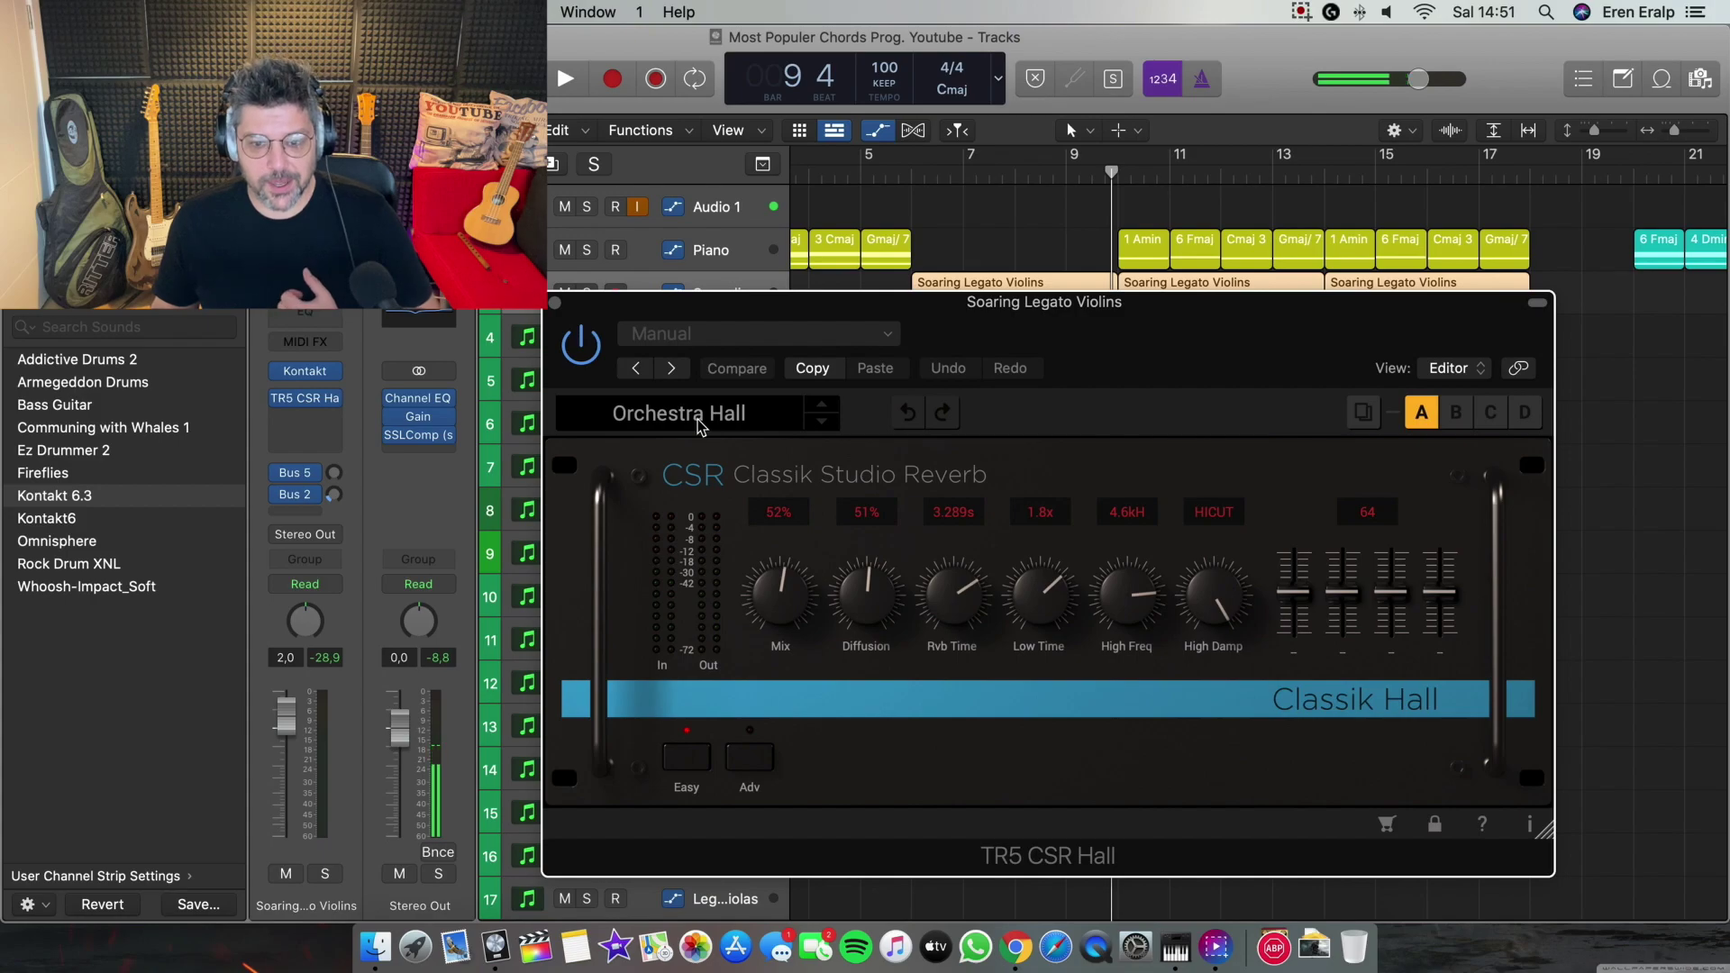
pyautogui.click(555, 303)
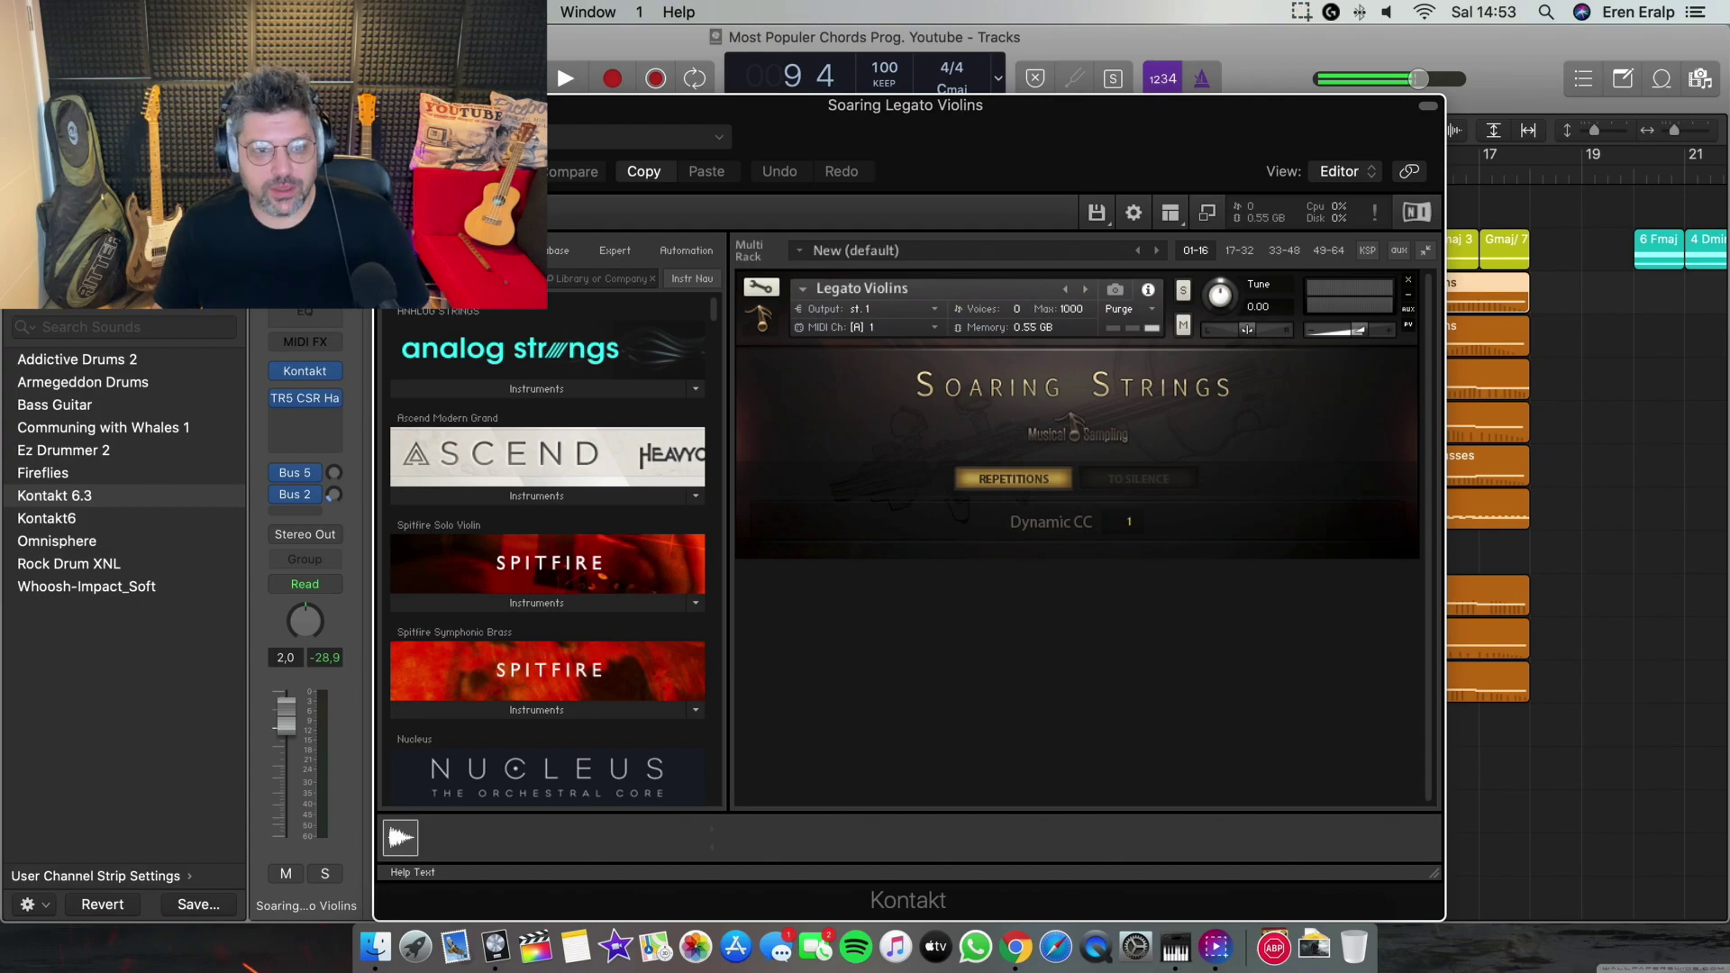
pyautogui.click(387, 106)
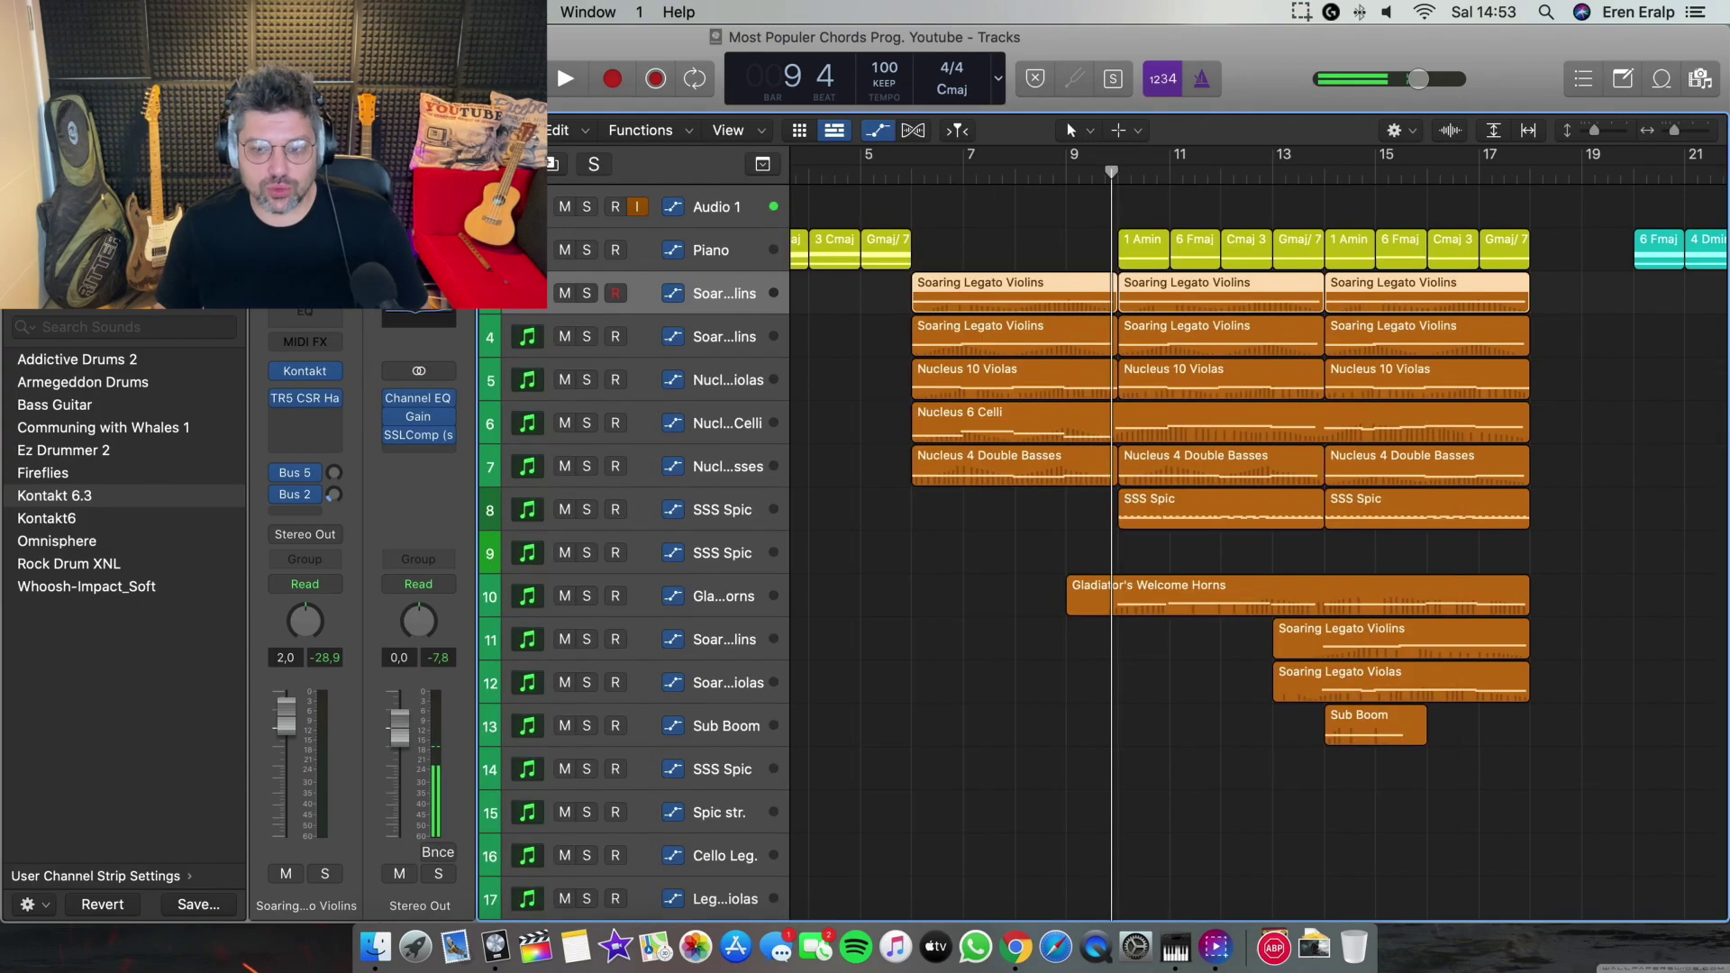
# Inspect the Kontakt instruments on the Nucleus 10 Violas and Gladiator's Welcome Horns tracks, closing each plug-in
pyautogui.click(720, 389)
pyautogui.click(304, 371)
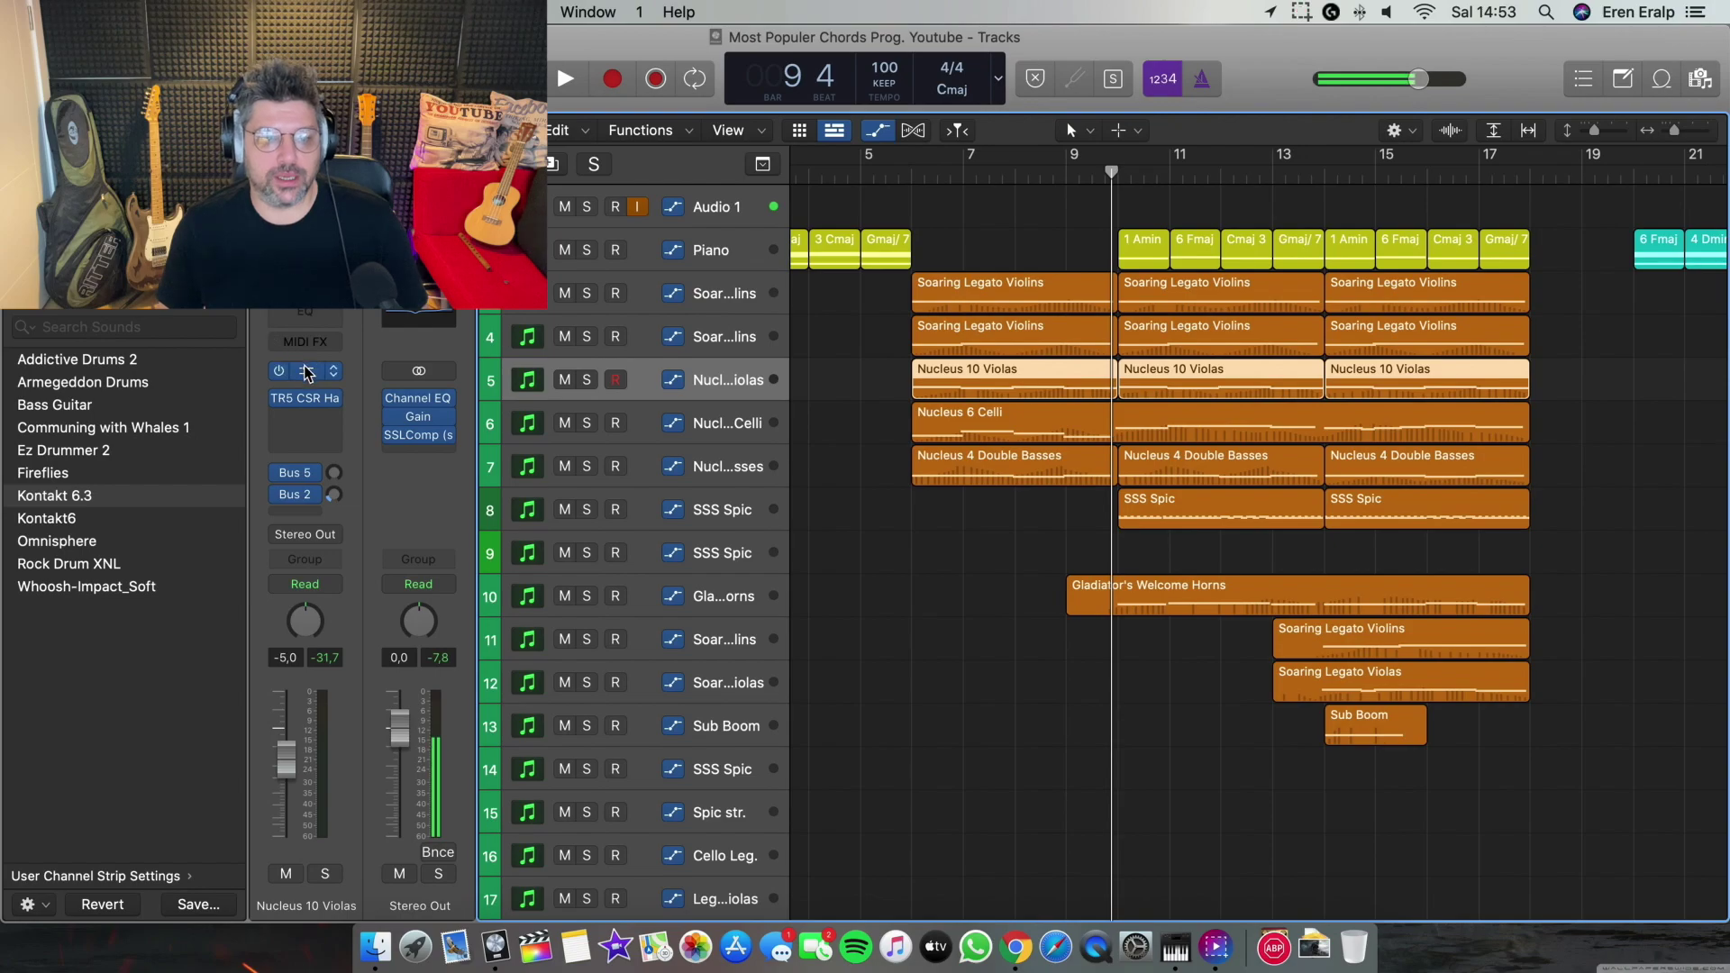
pyautogui.moveTo(1304, 358); pyautogui.dragTo(960, 121)
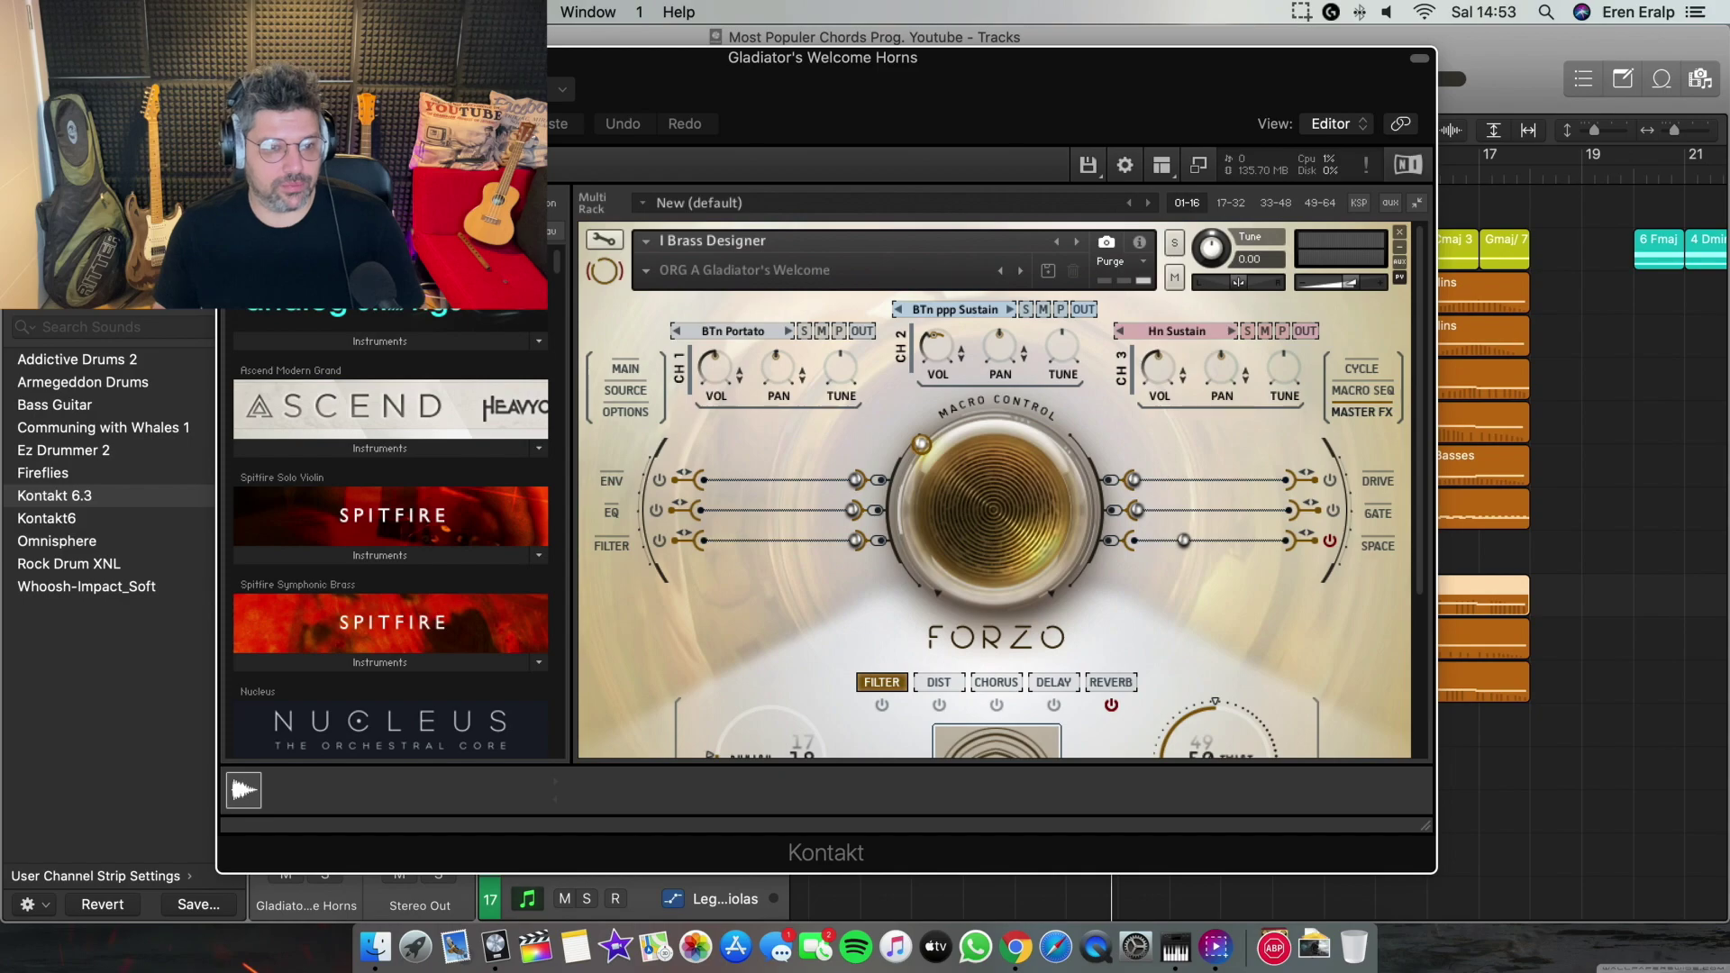
pyautogui.press('super+w')
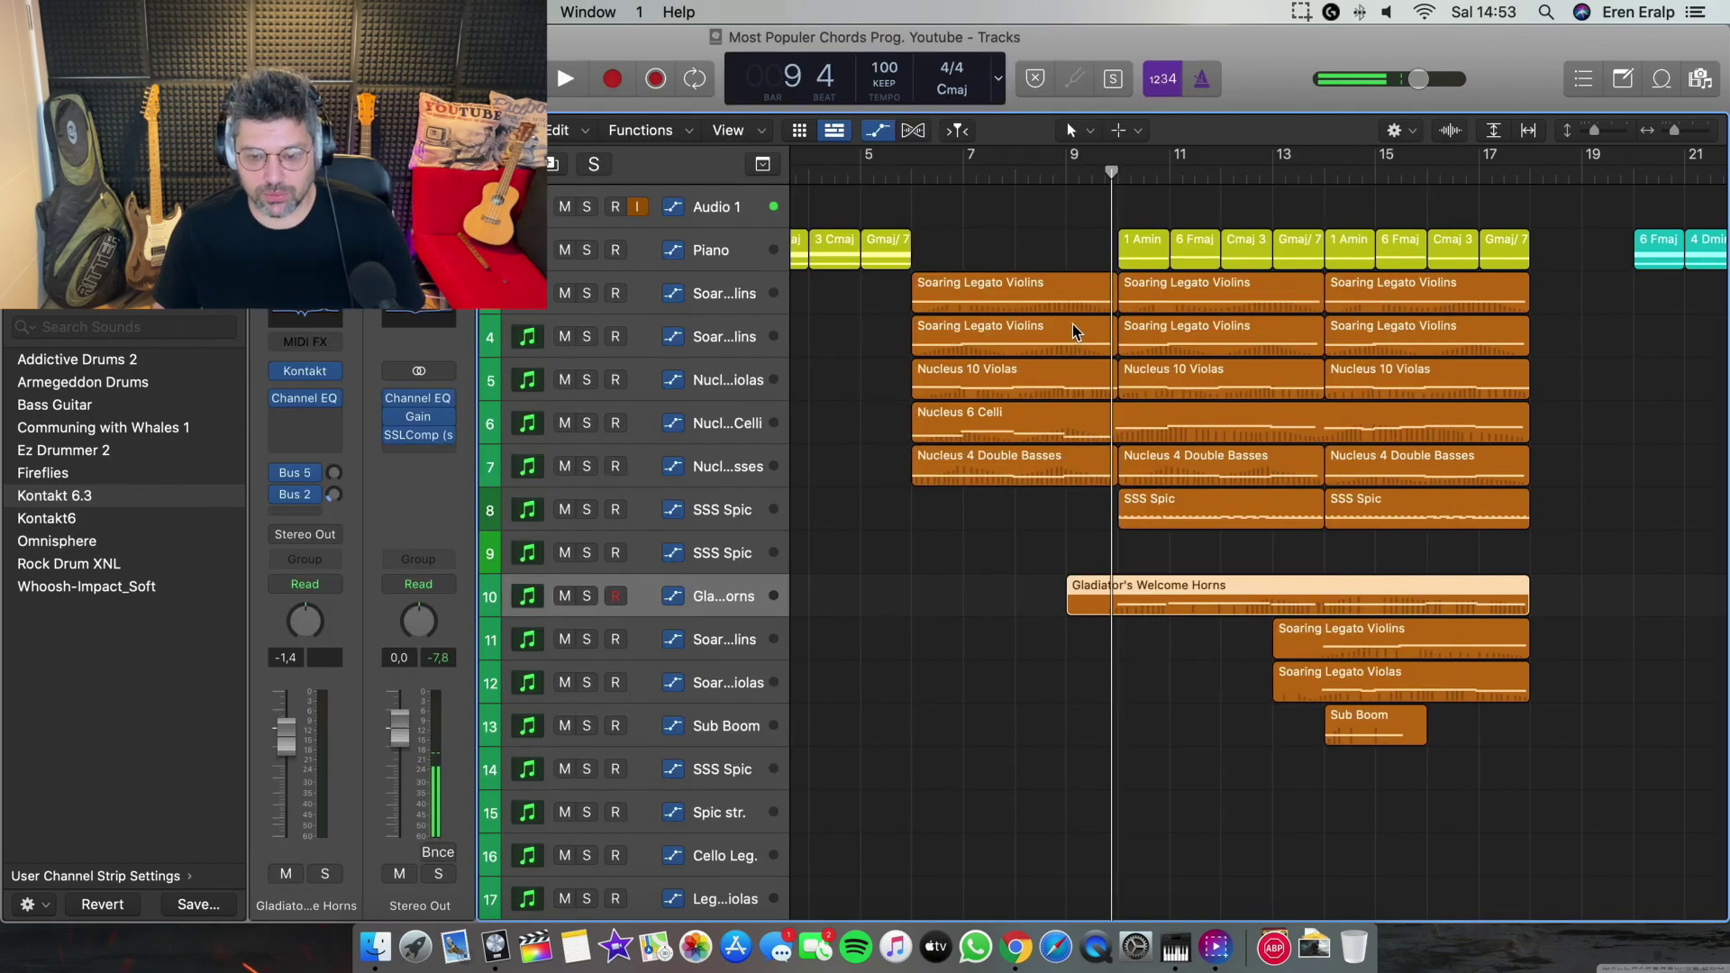
# Inspect the Piano track's ASCEND Modern Grand instrument in Kontakt and browse its Ascended presets, keeping the current one
pyautogui.hscroll(1, 1072, 332)
pyautogui.click(720, 252)
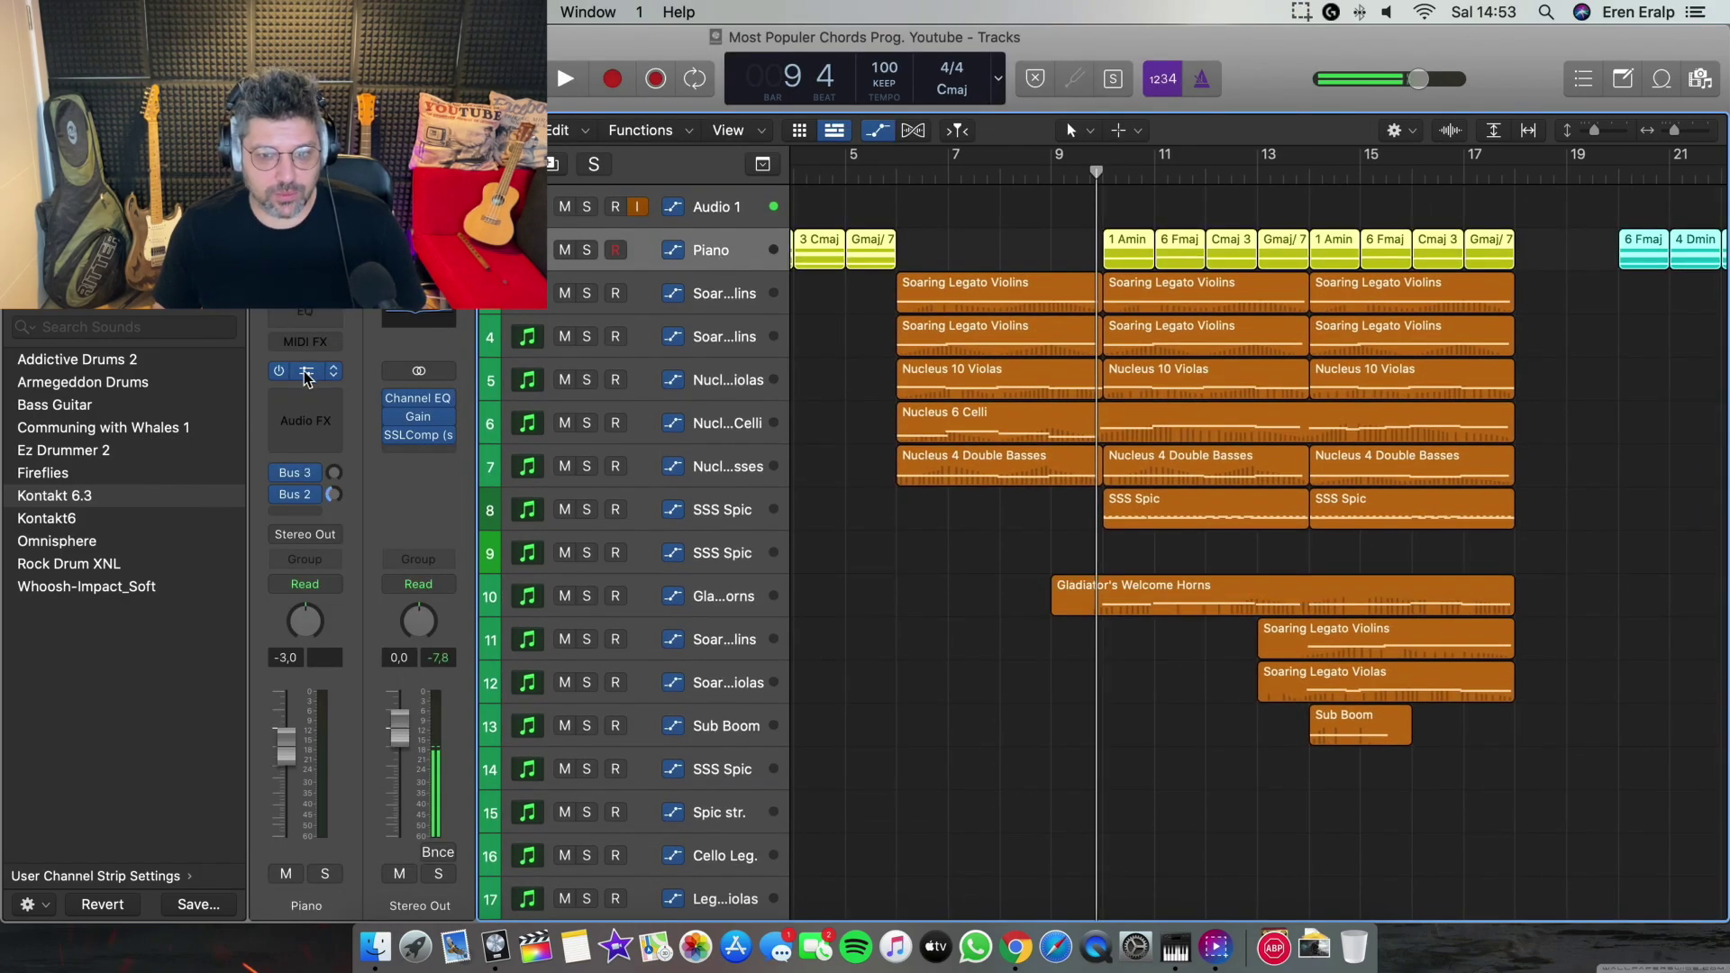
pyautogui.click(306, 375)
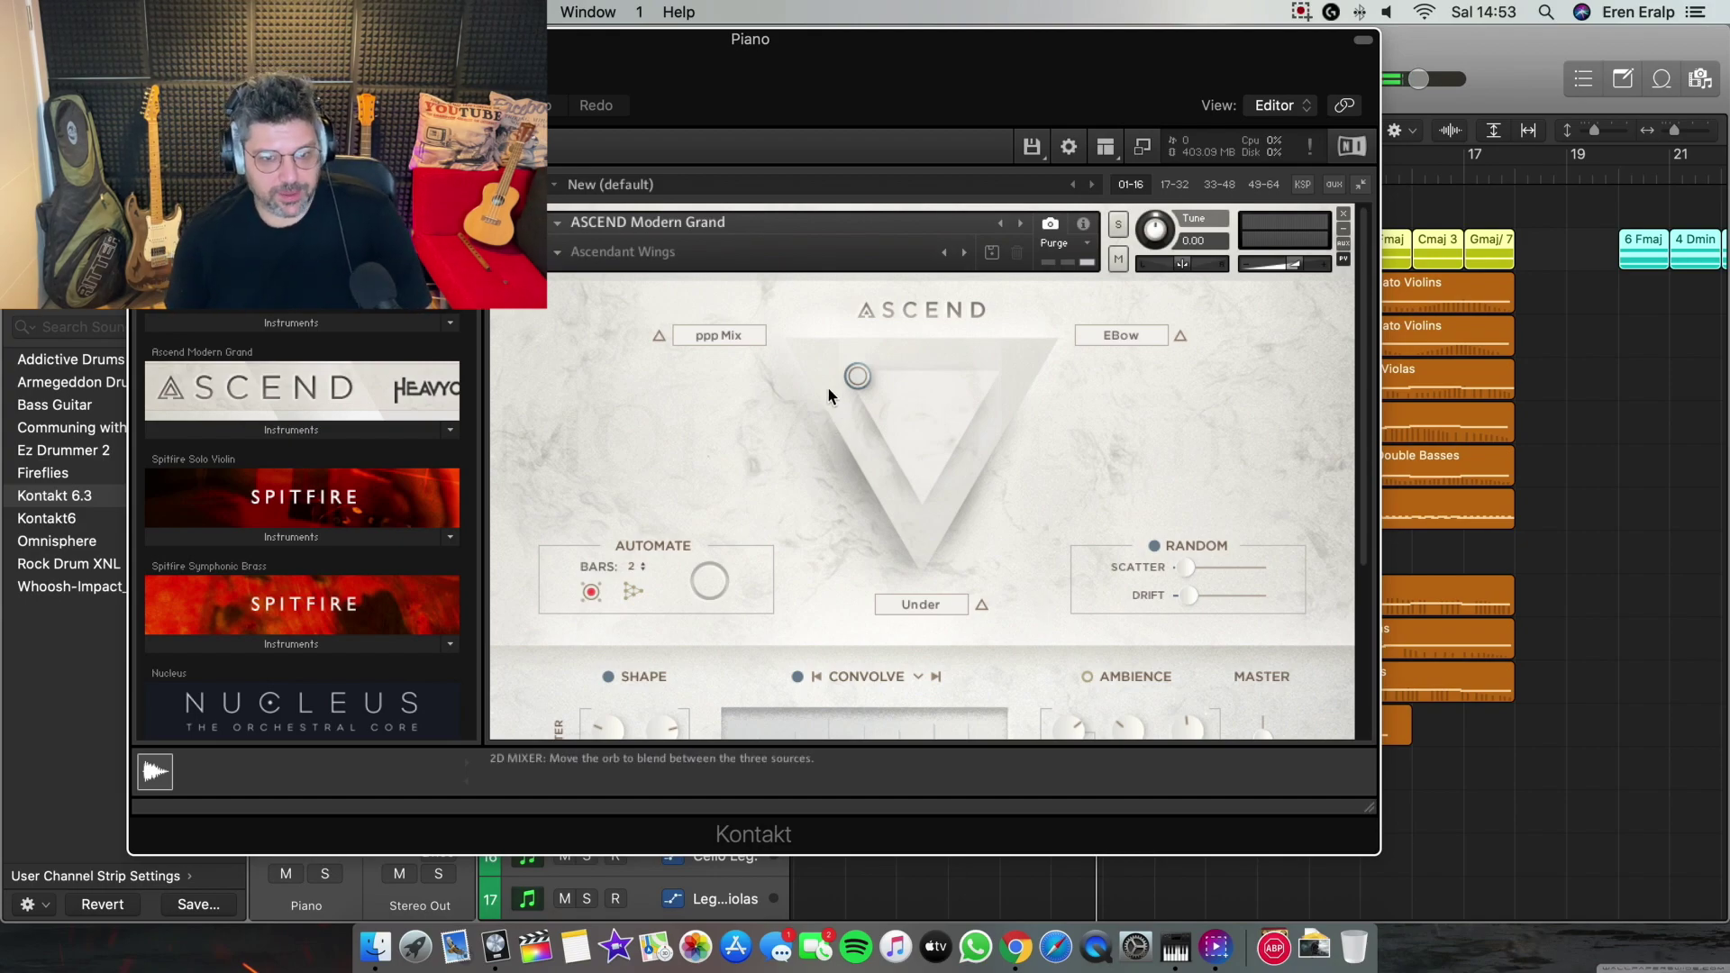
pyautogui.click(559, 252)
pyautogui.moveTo(591, 274)
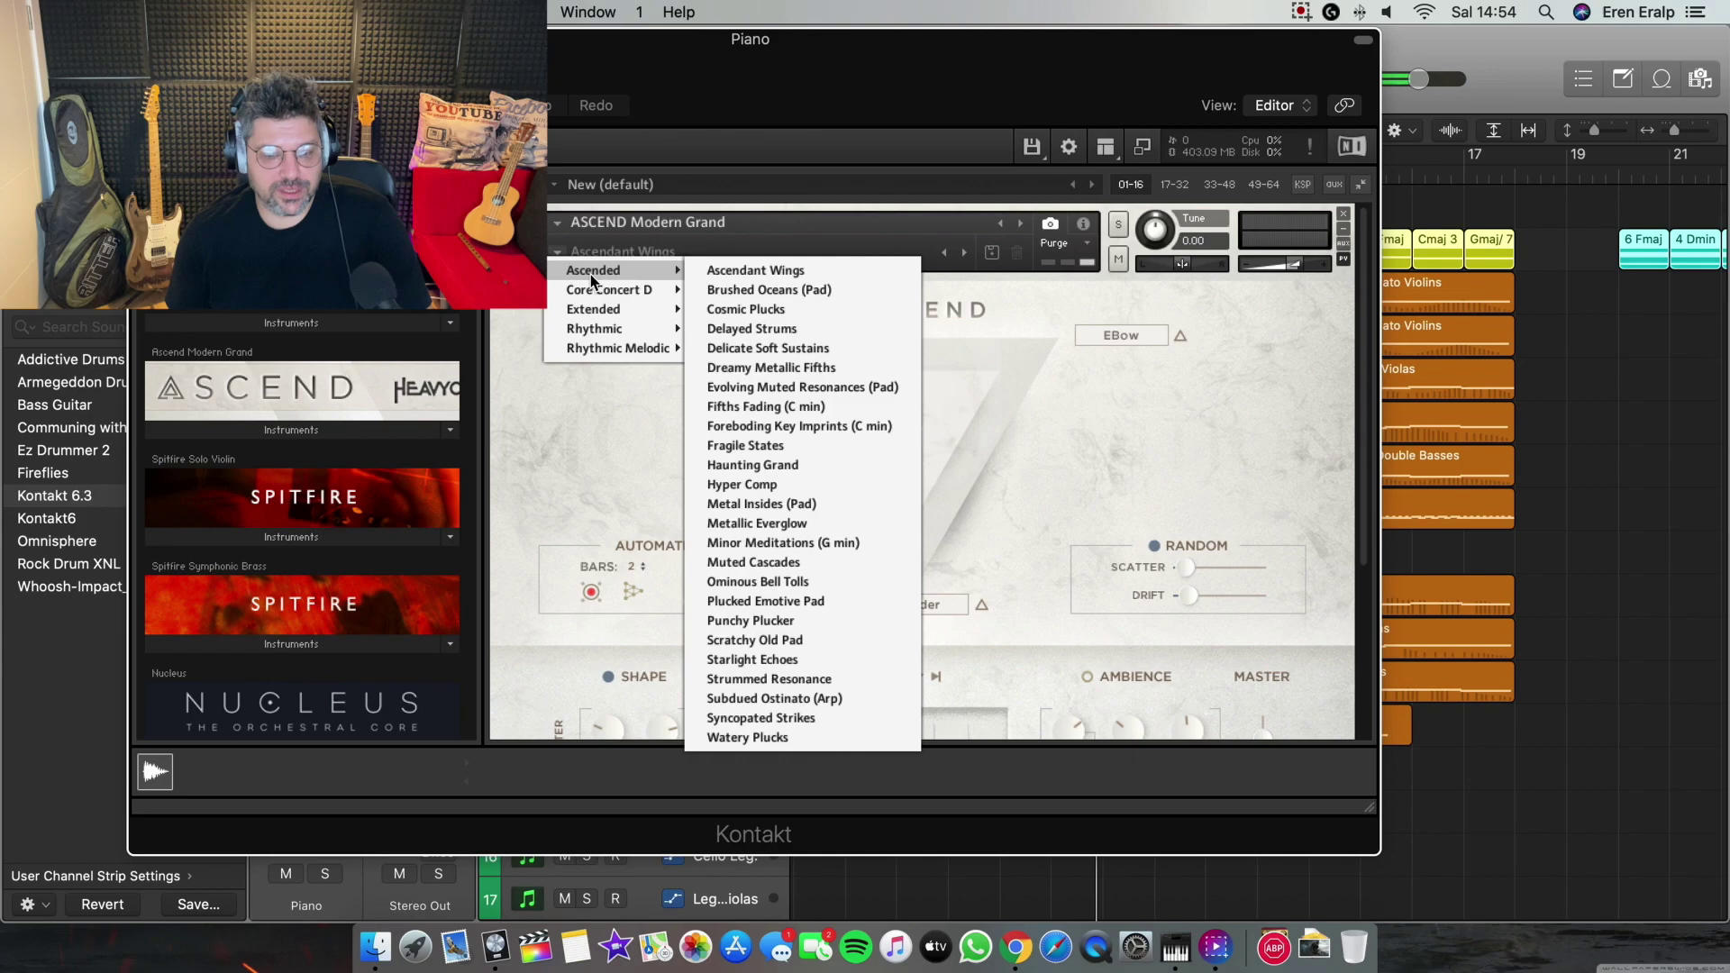
pyautogui.click(1092, 387)
pyautogui.click(144, 39)
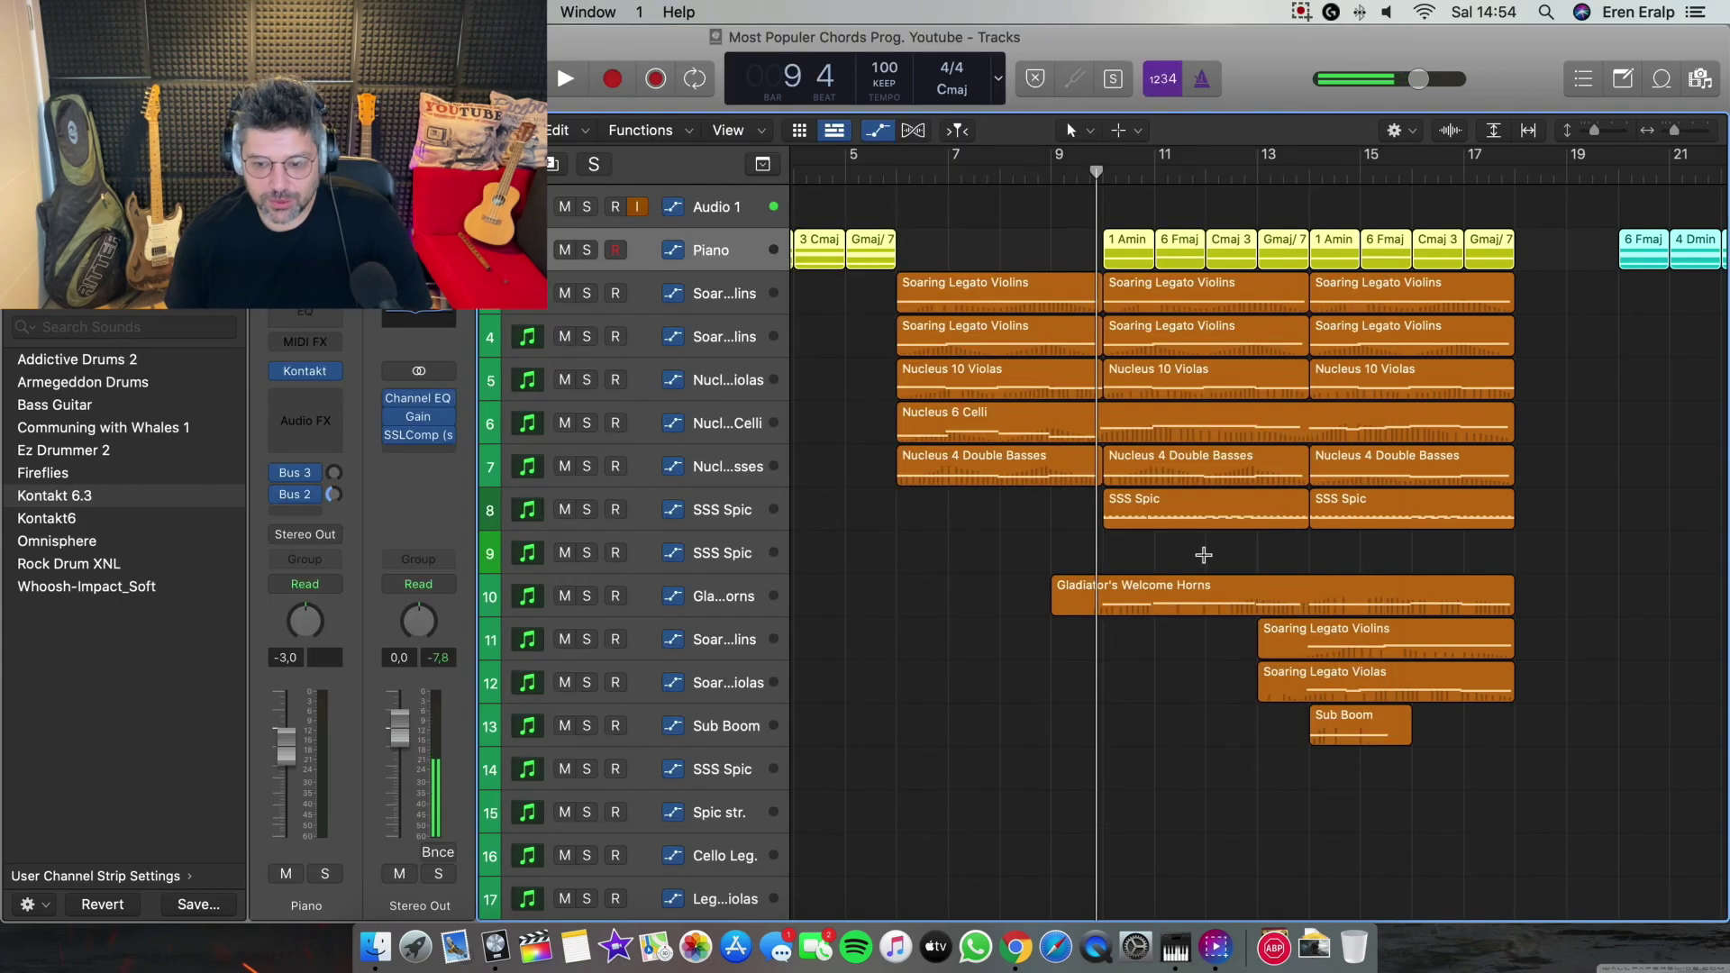
# Look through the whole arrangement to its last green section and return to the first progression
pyautogui.hscroll(10, 1203, 554)
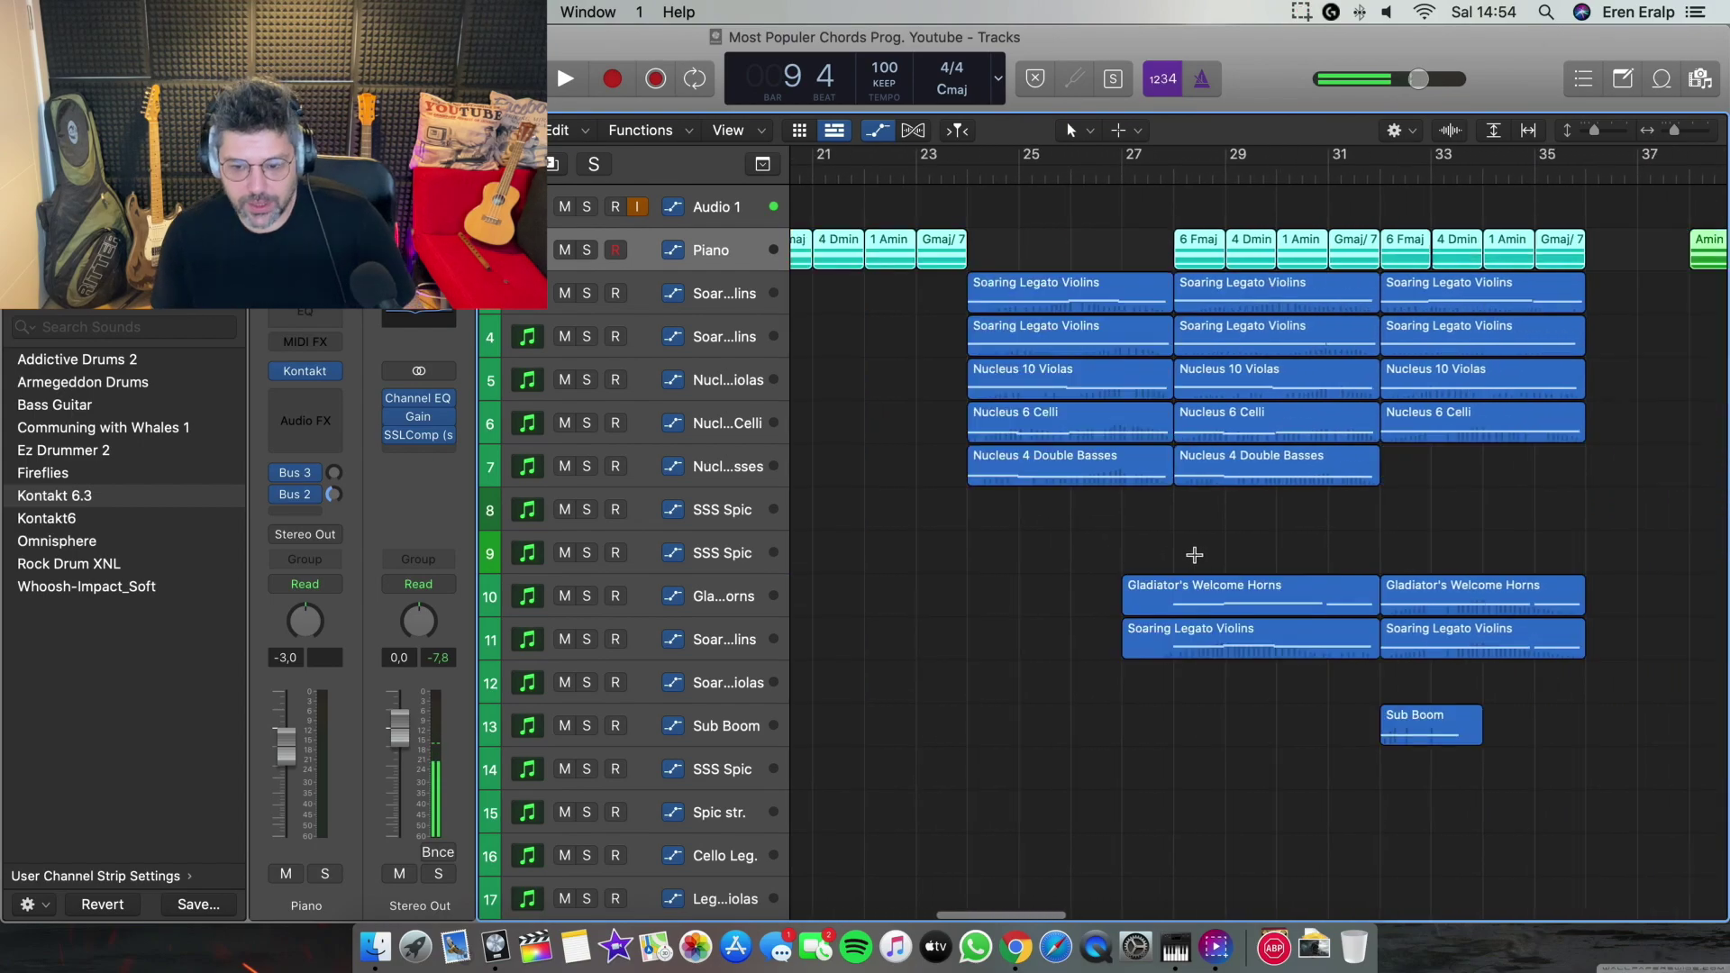
pyautogui.hscroll(20, 1194, 554)
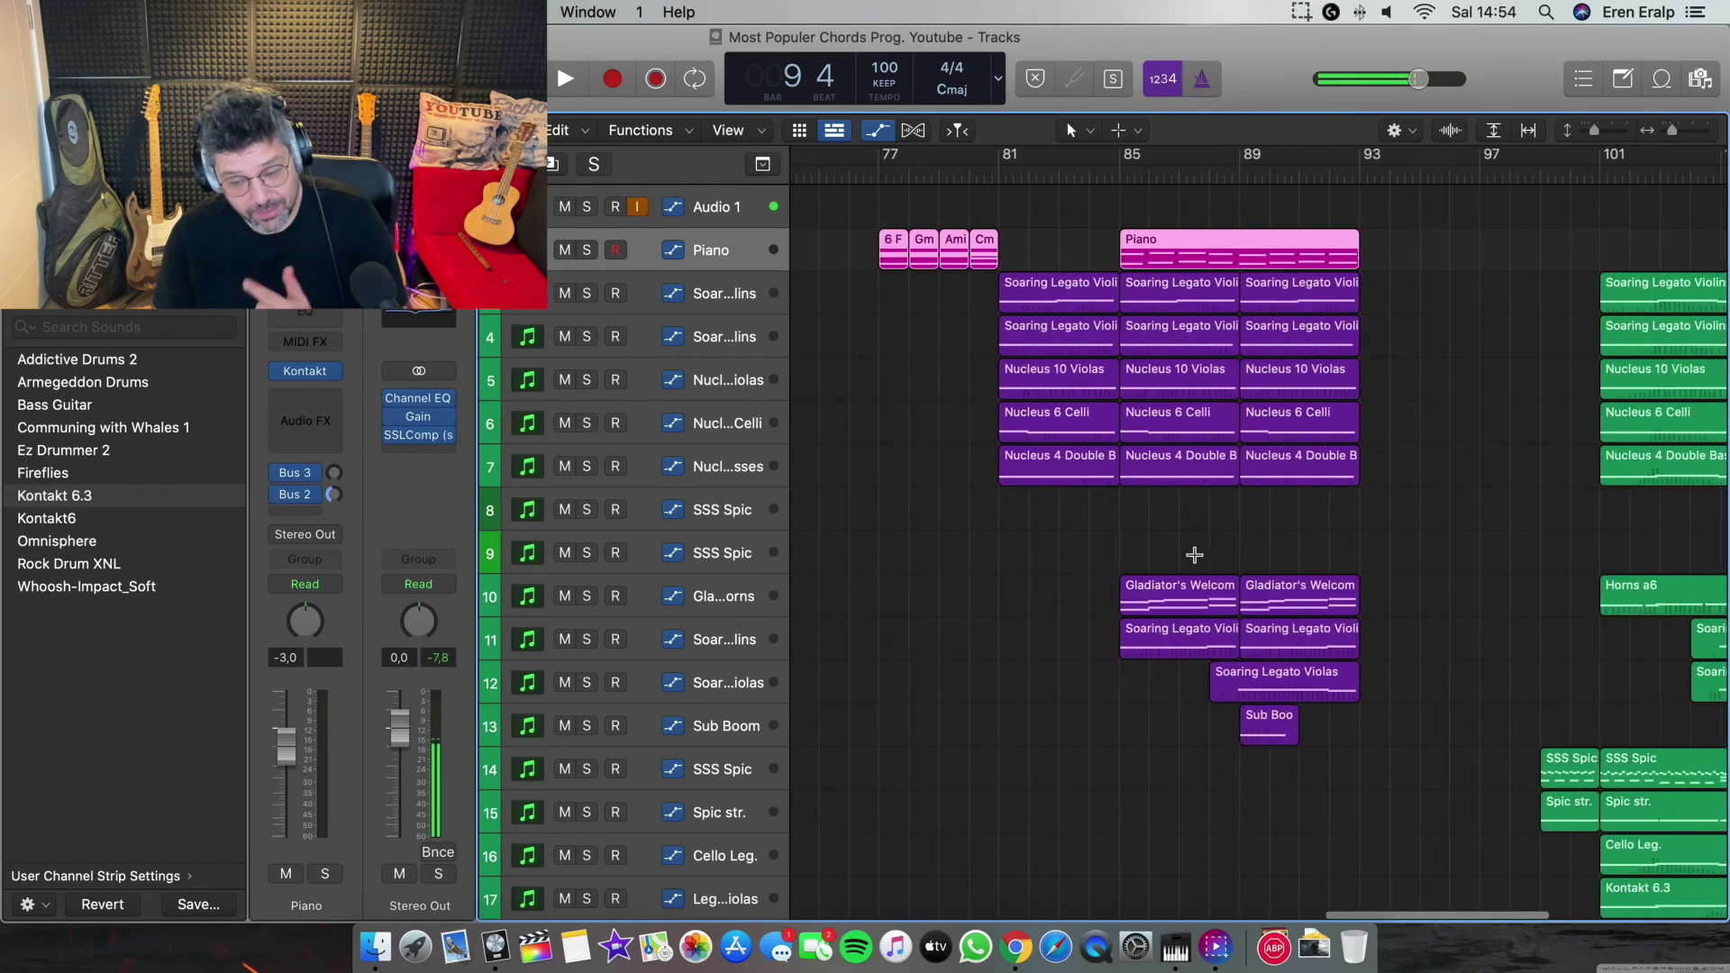
pyautogui.hscroll(10, 1194, 554)
pyautogui.scroll(-2, 1196, 556)
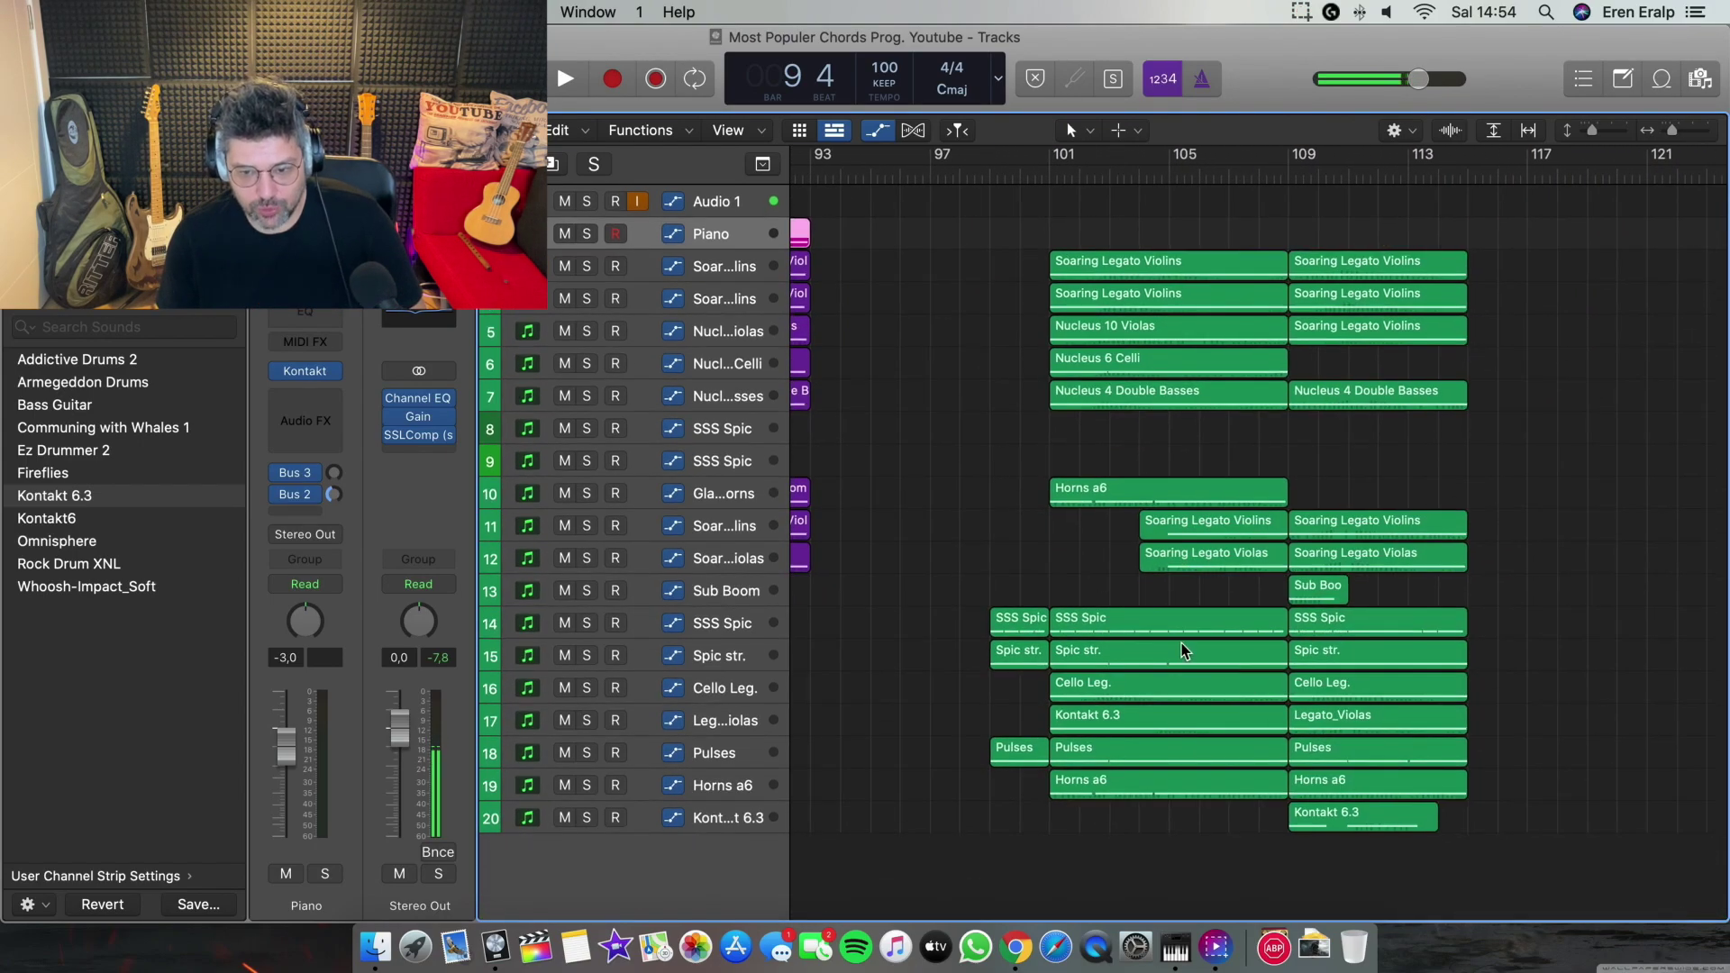
pyautogui.hscroll(-20, 1187, 647)
pyautogui.scroll(2, 1180, 633)
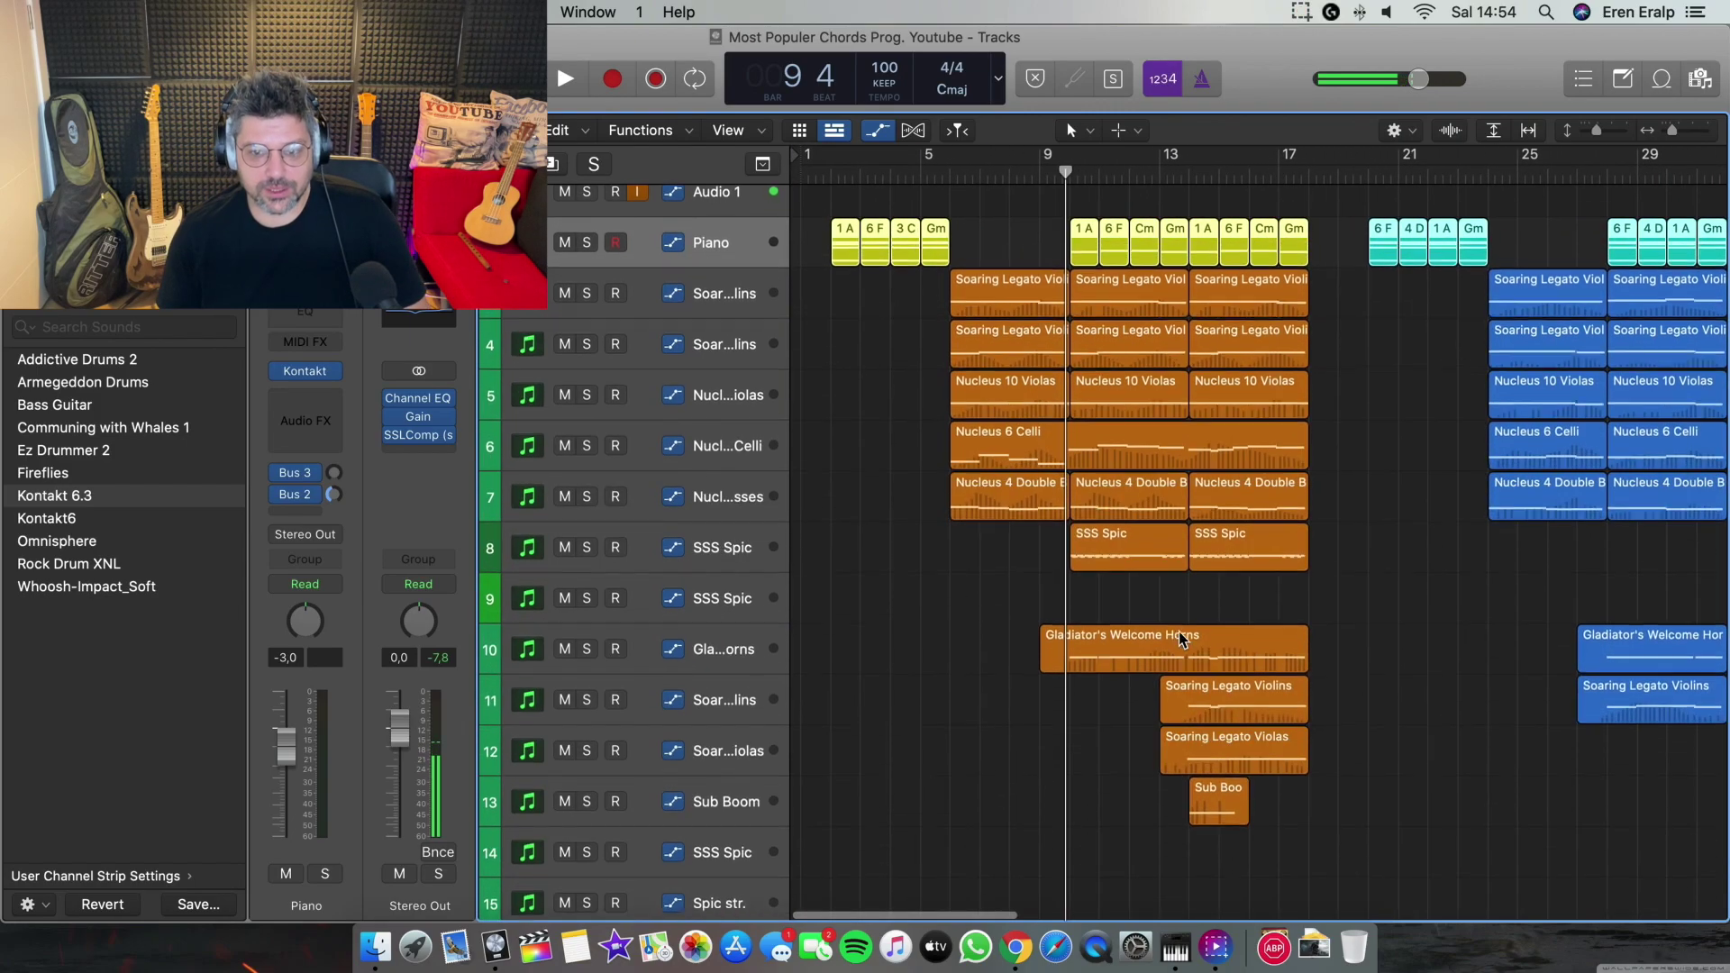
# Play the first progression's full orchestral arrangement from bar 9, beat 3 to its end at bar 18
pyautogui.scroll(4, 1180, 633)
pyautogui.click(1054, 177)
pyautogui.hscroll(5, 926, 178)
pyautogui.click(954, 179)
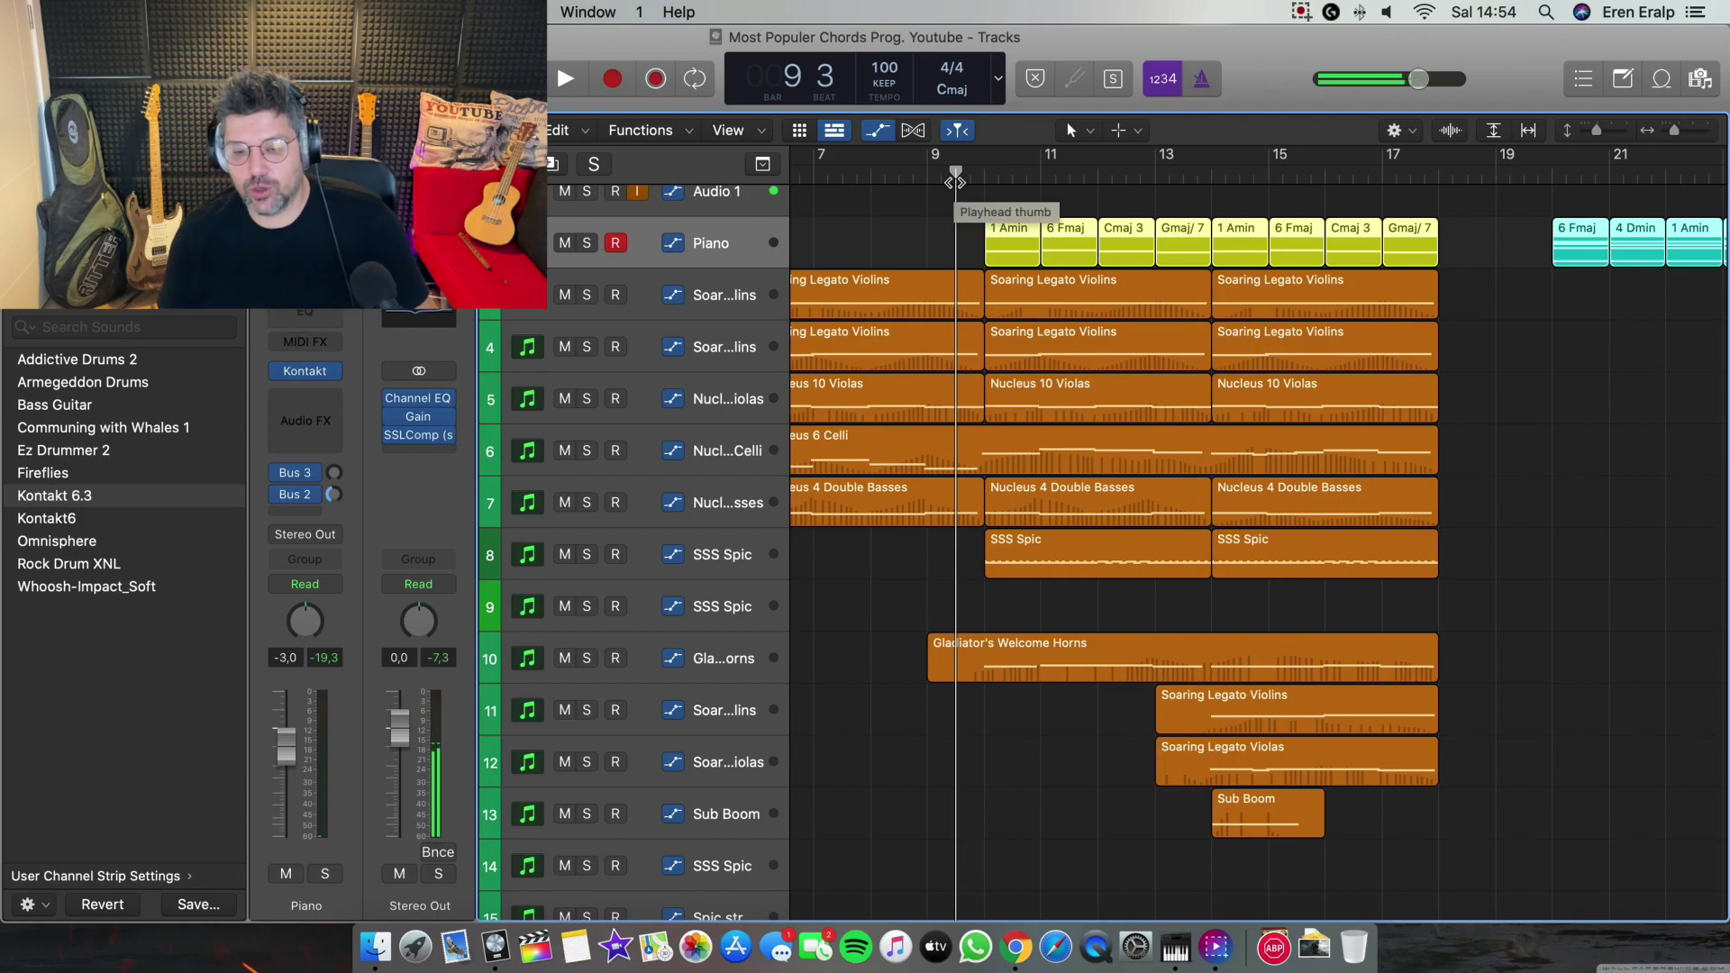
pyautogui.press('space')
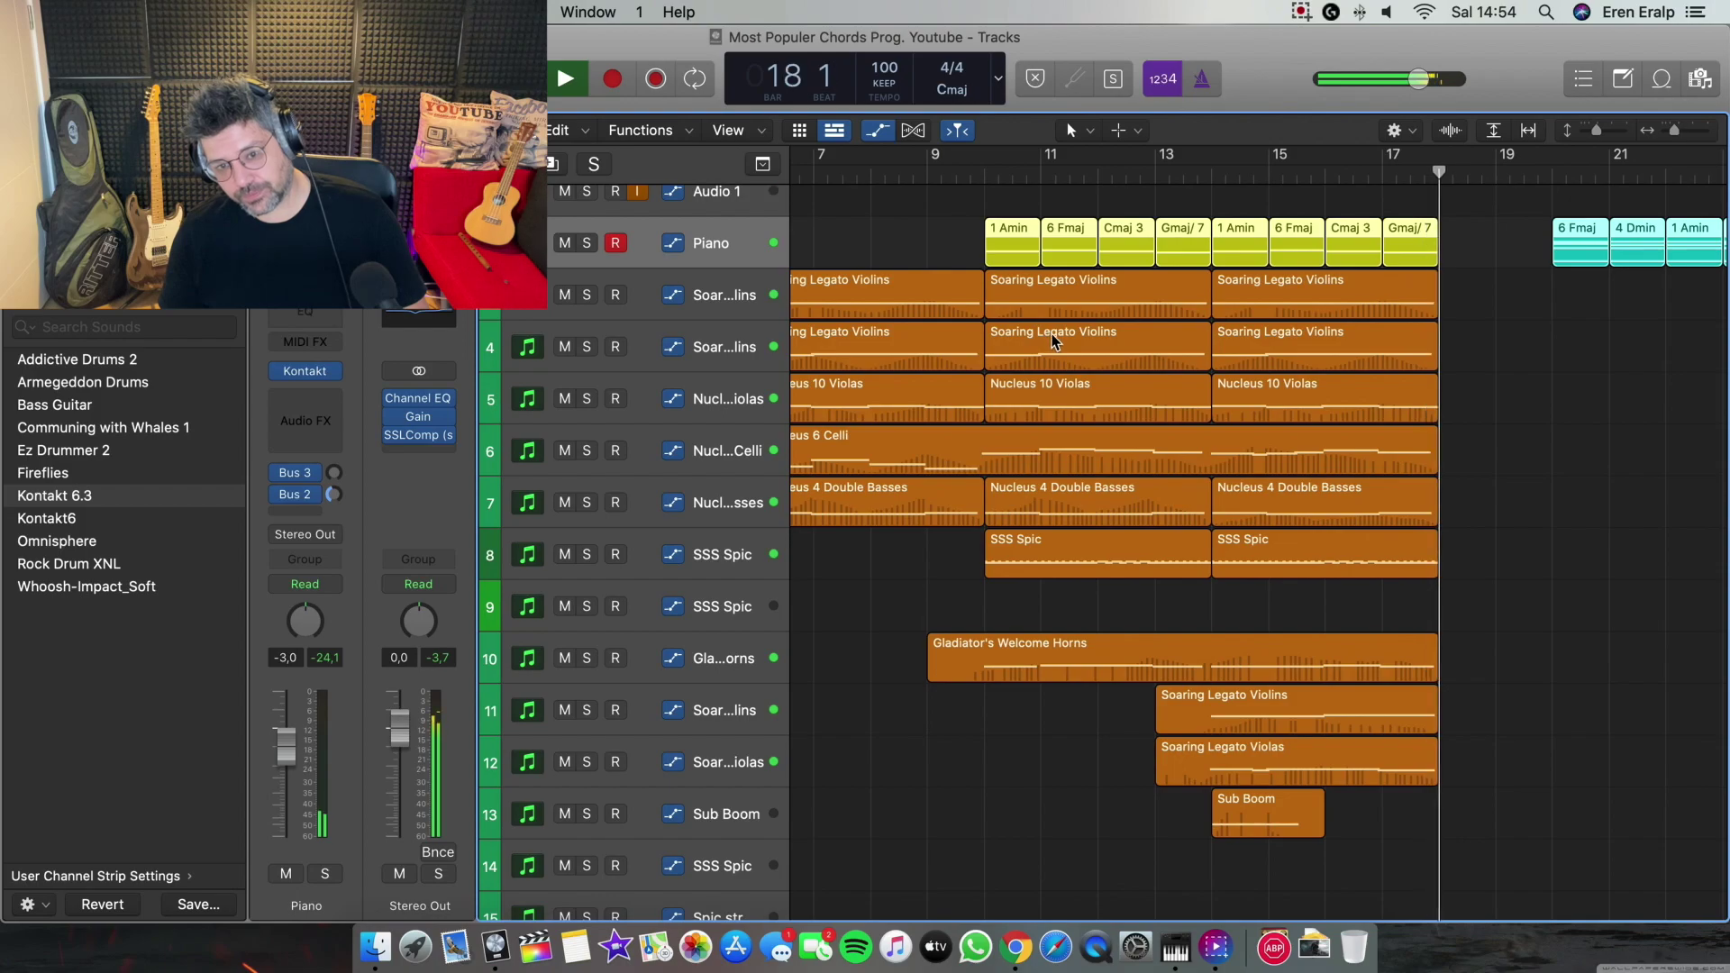
pyautogui.press('space')
# Play the second progression from bar 20, covering its piano chords and the string section up to bar 27
pyautogui.scroll(-3, 1124, 288)
pyautogui.scroll(-2, 1124, 287)
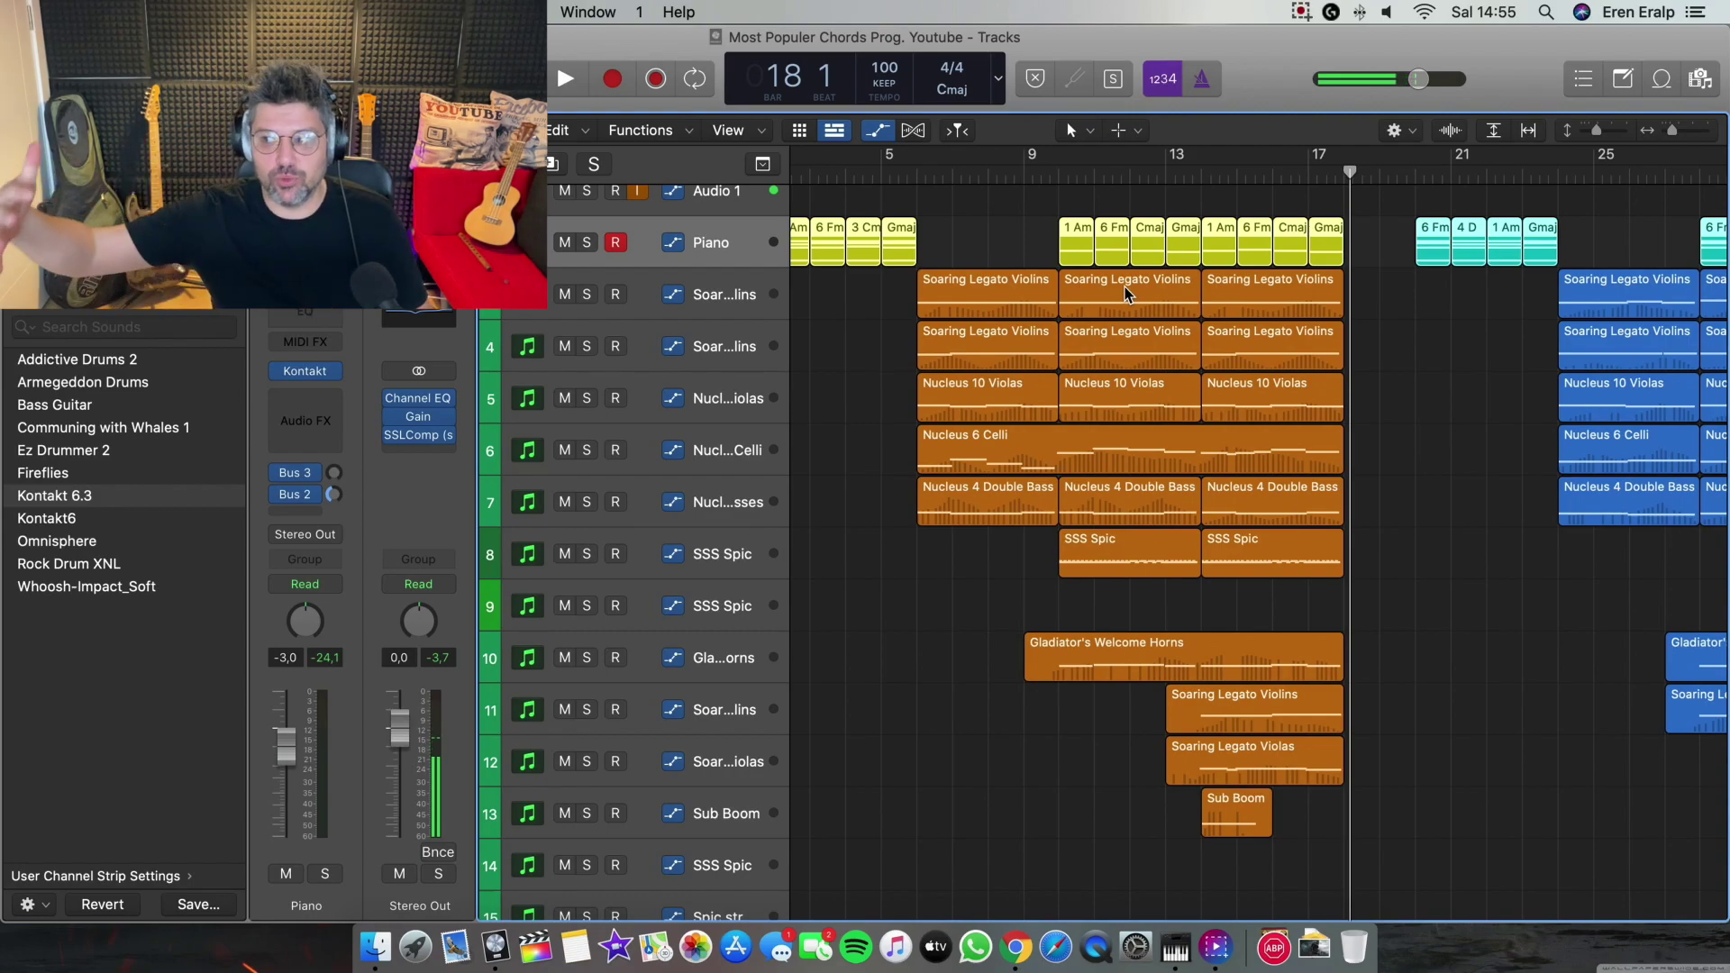
pyautogui.hscroll(-3, 1125, 287)
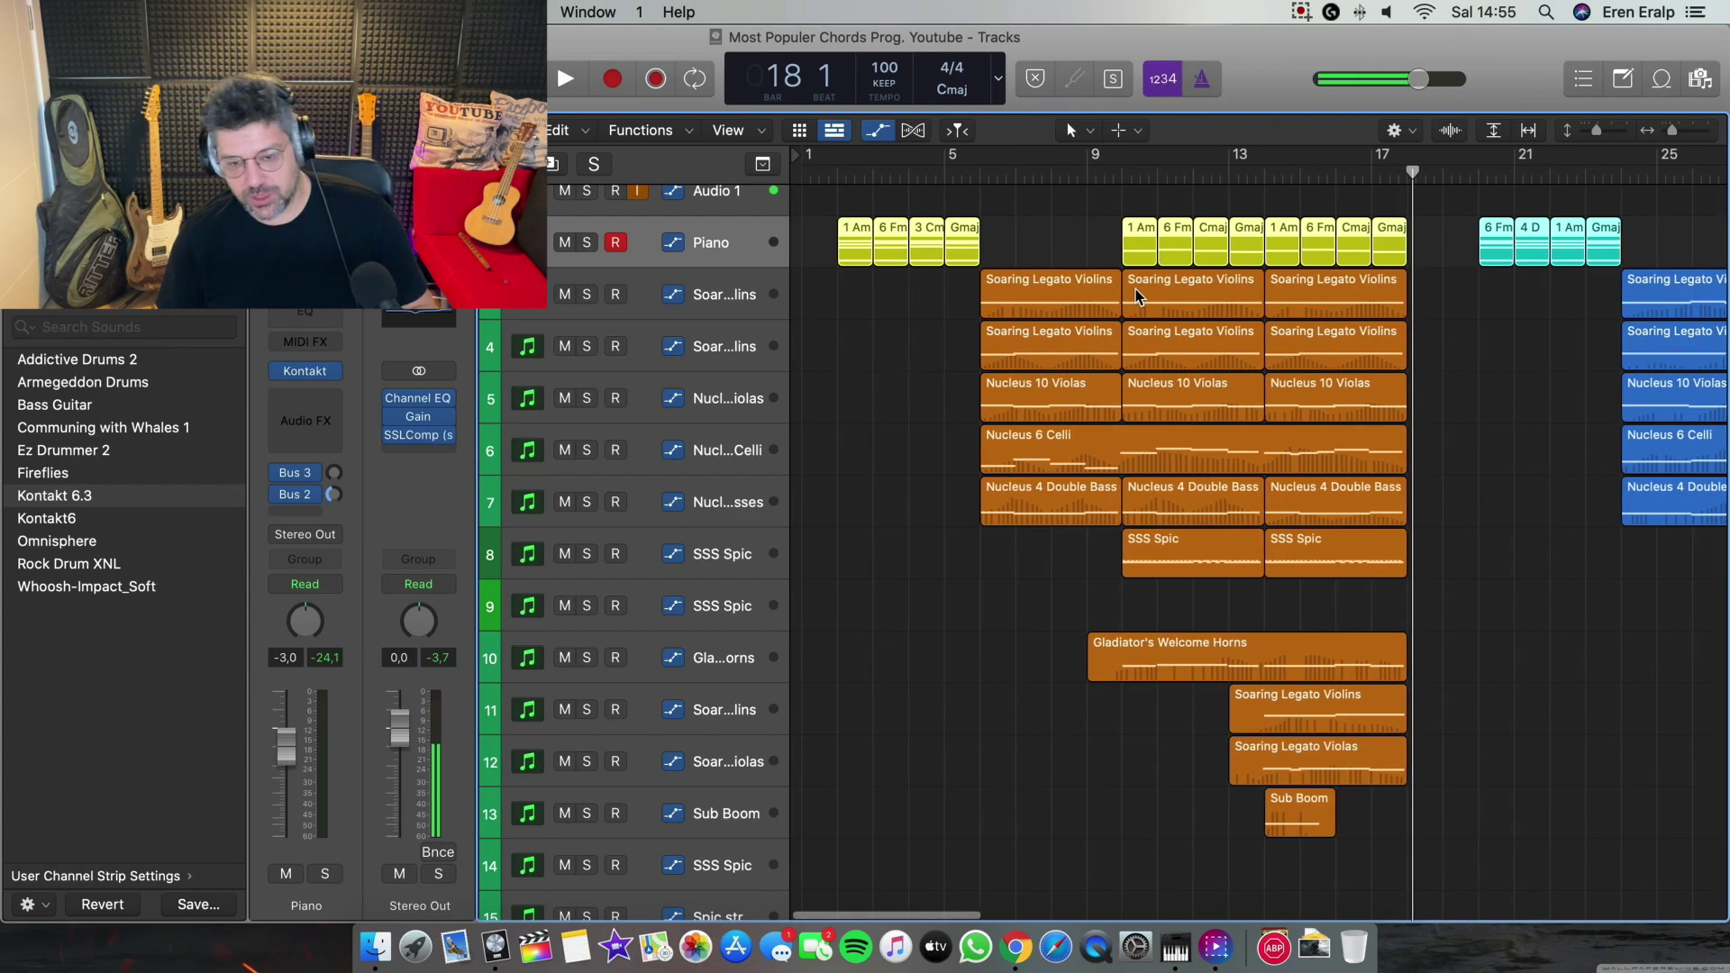
pyautogui.hscroll(10, 1146, 289)
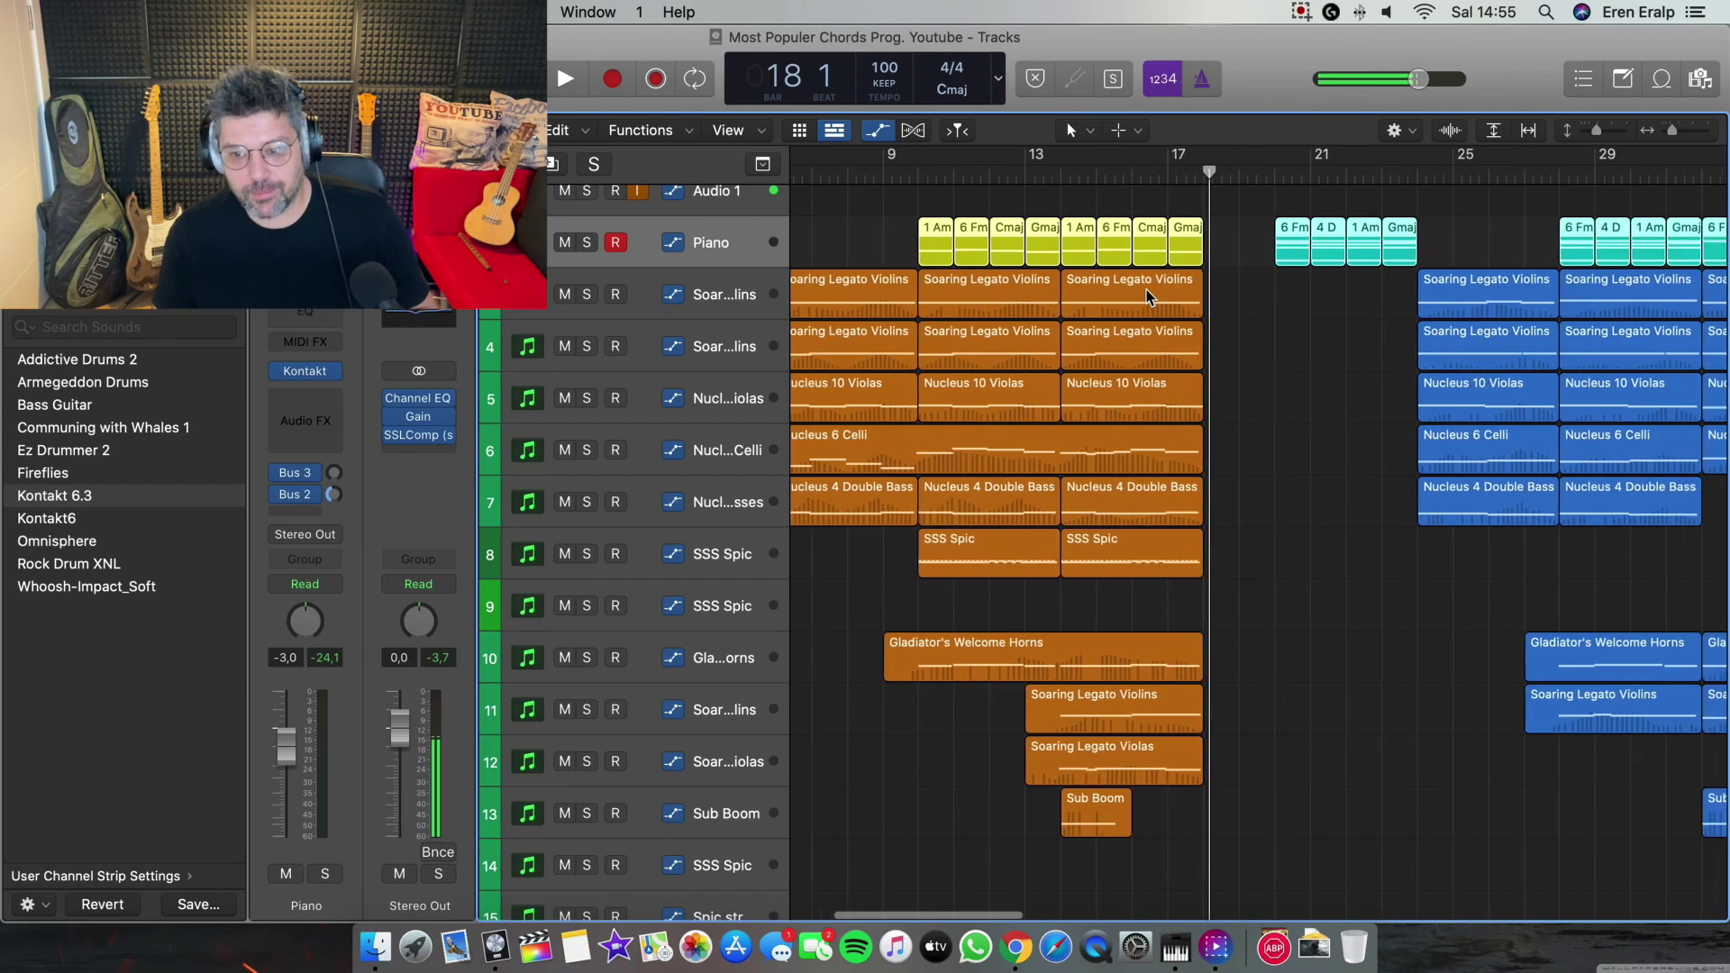
pyautogui.click(860, 173)
pyautogui.scroll(3, 883, 234)
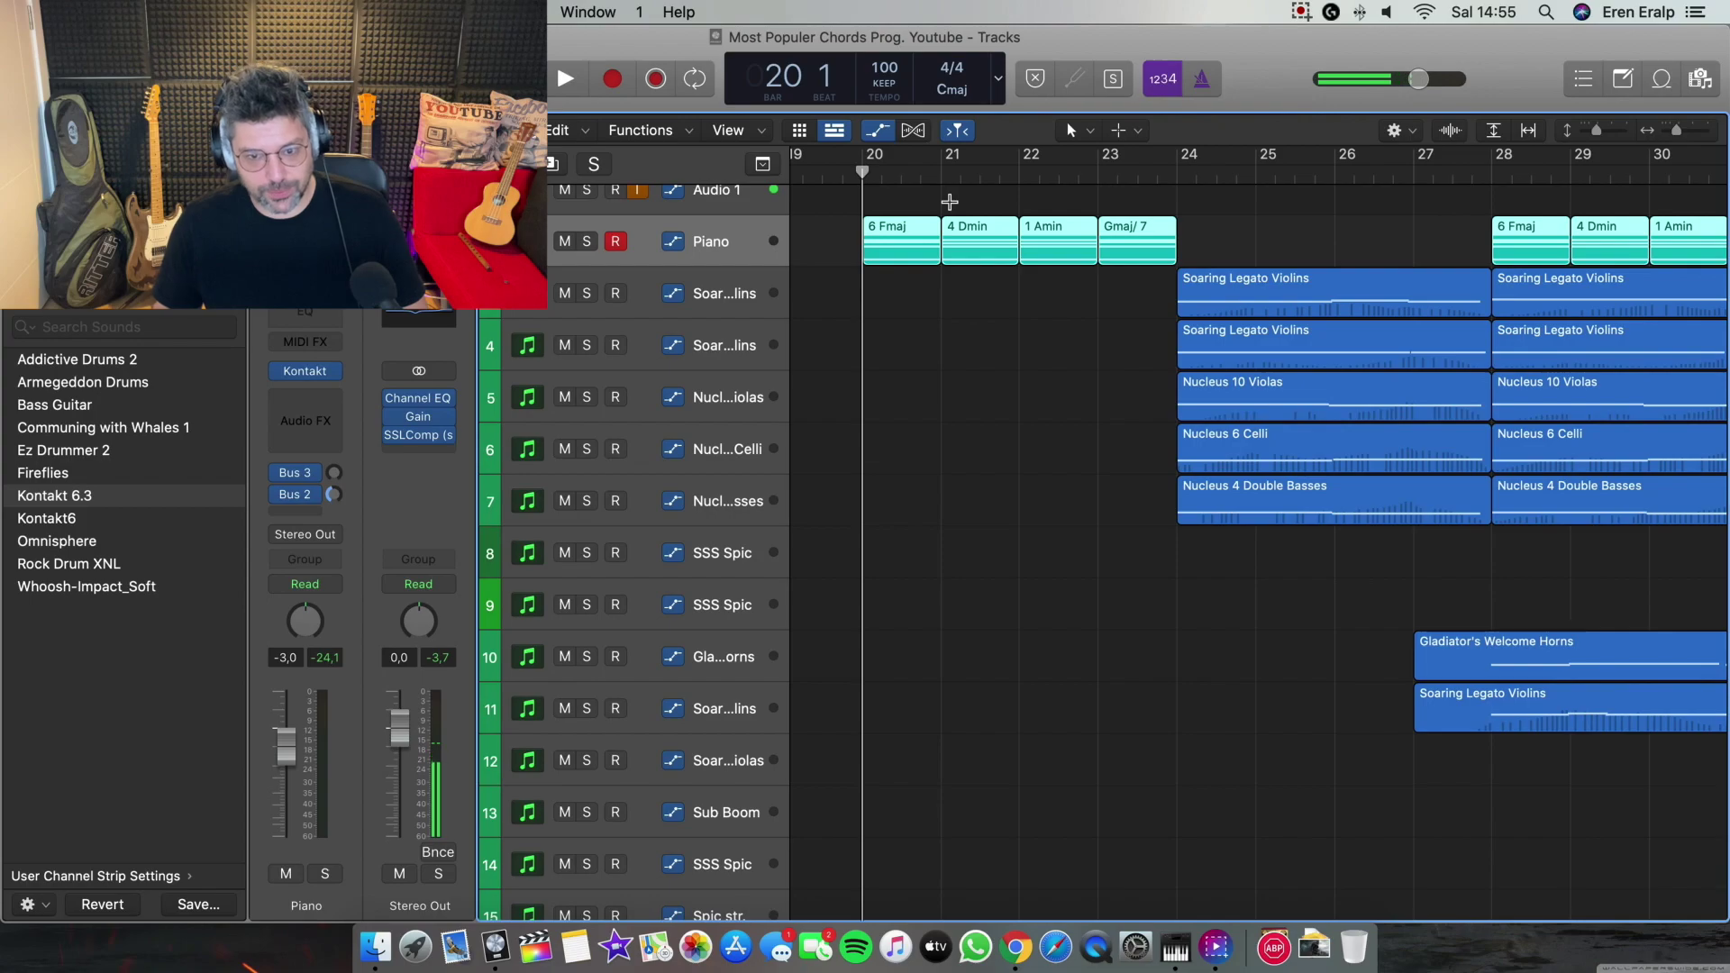
pyautogui.press('space')
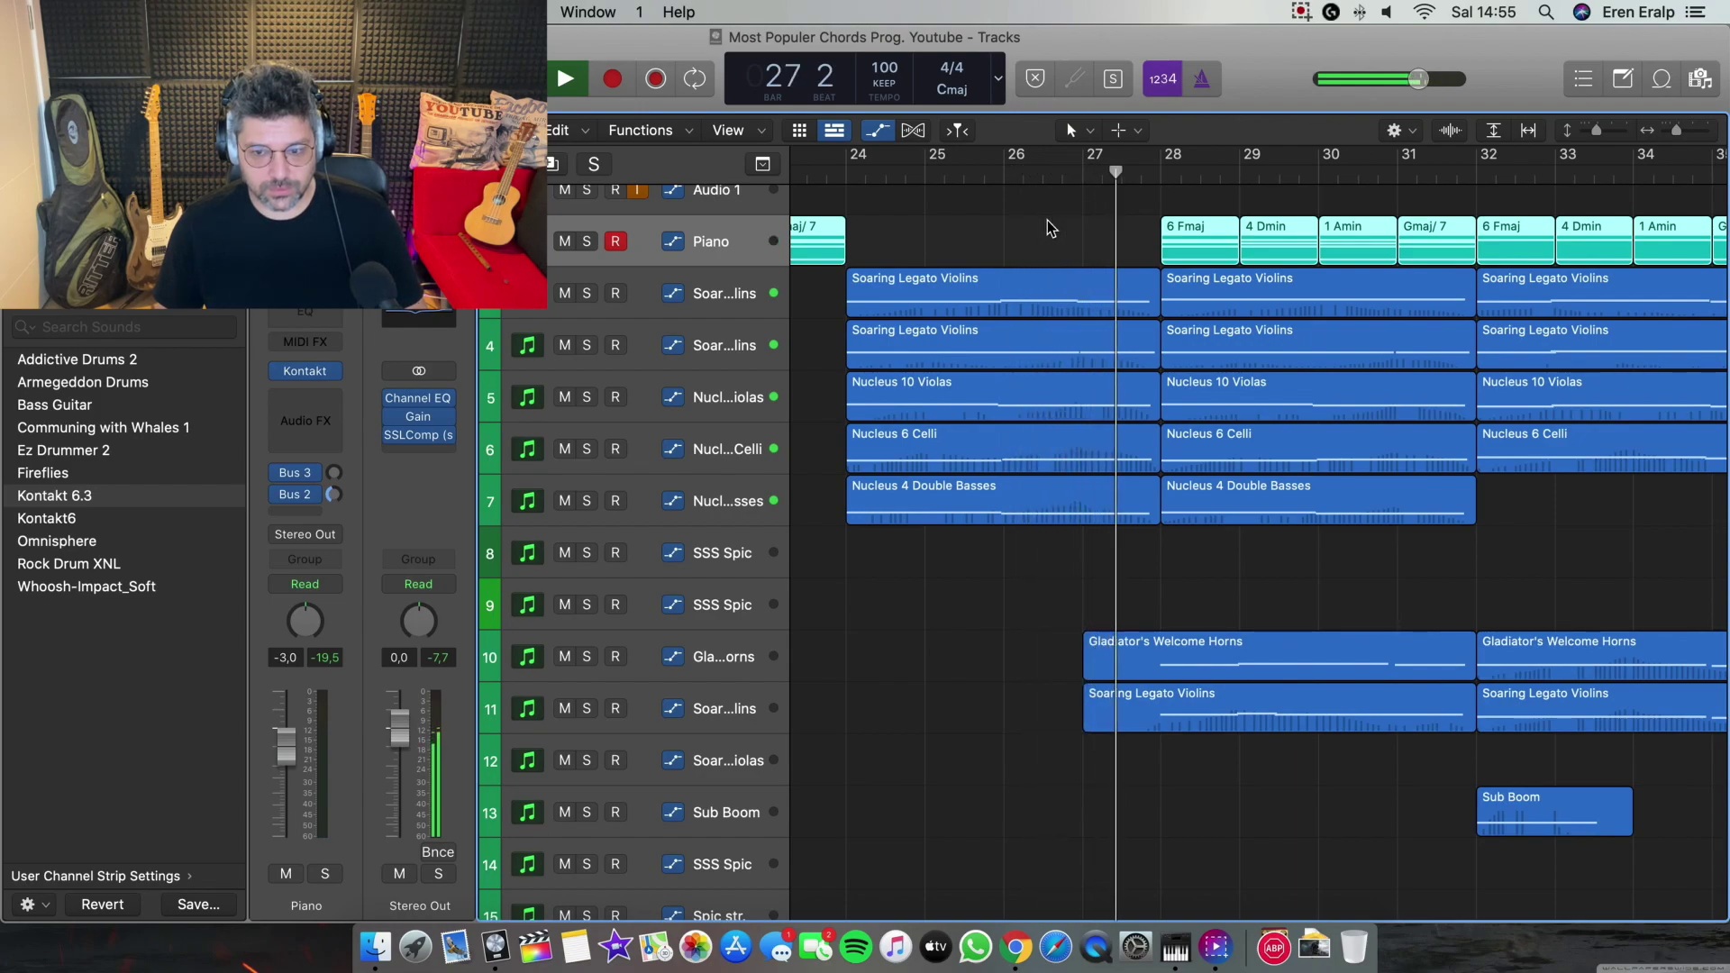
pyautogui.press('space')
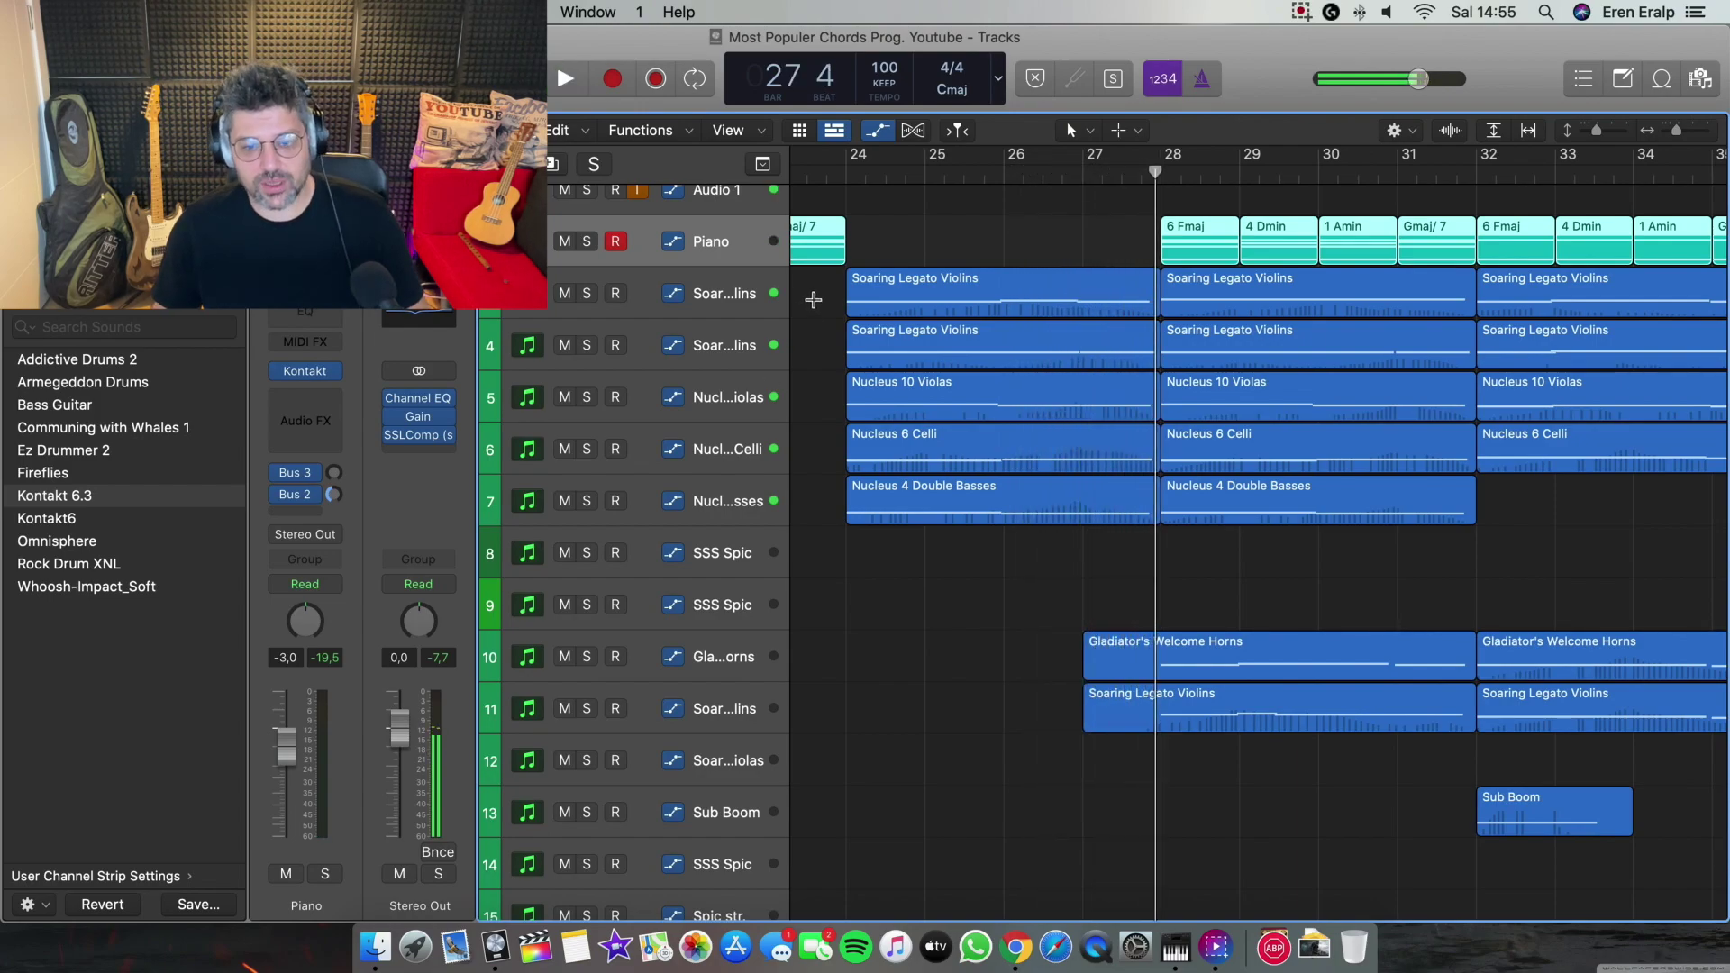
# Select the five string regions at bar 24, examine their notes and velocities in the Piano Roll, and close the editor
pyautogui.moveTo(814, 300); pyautogui.dragTo(965, 568)
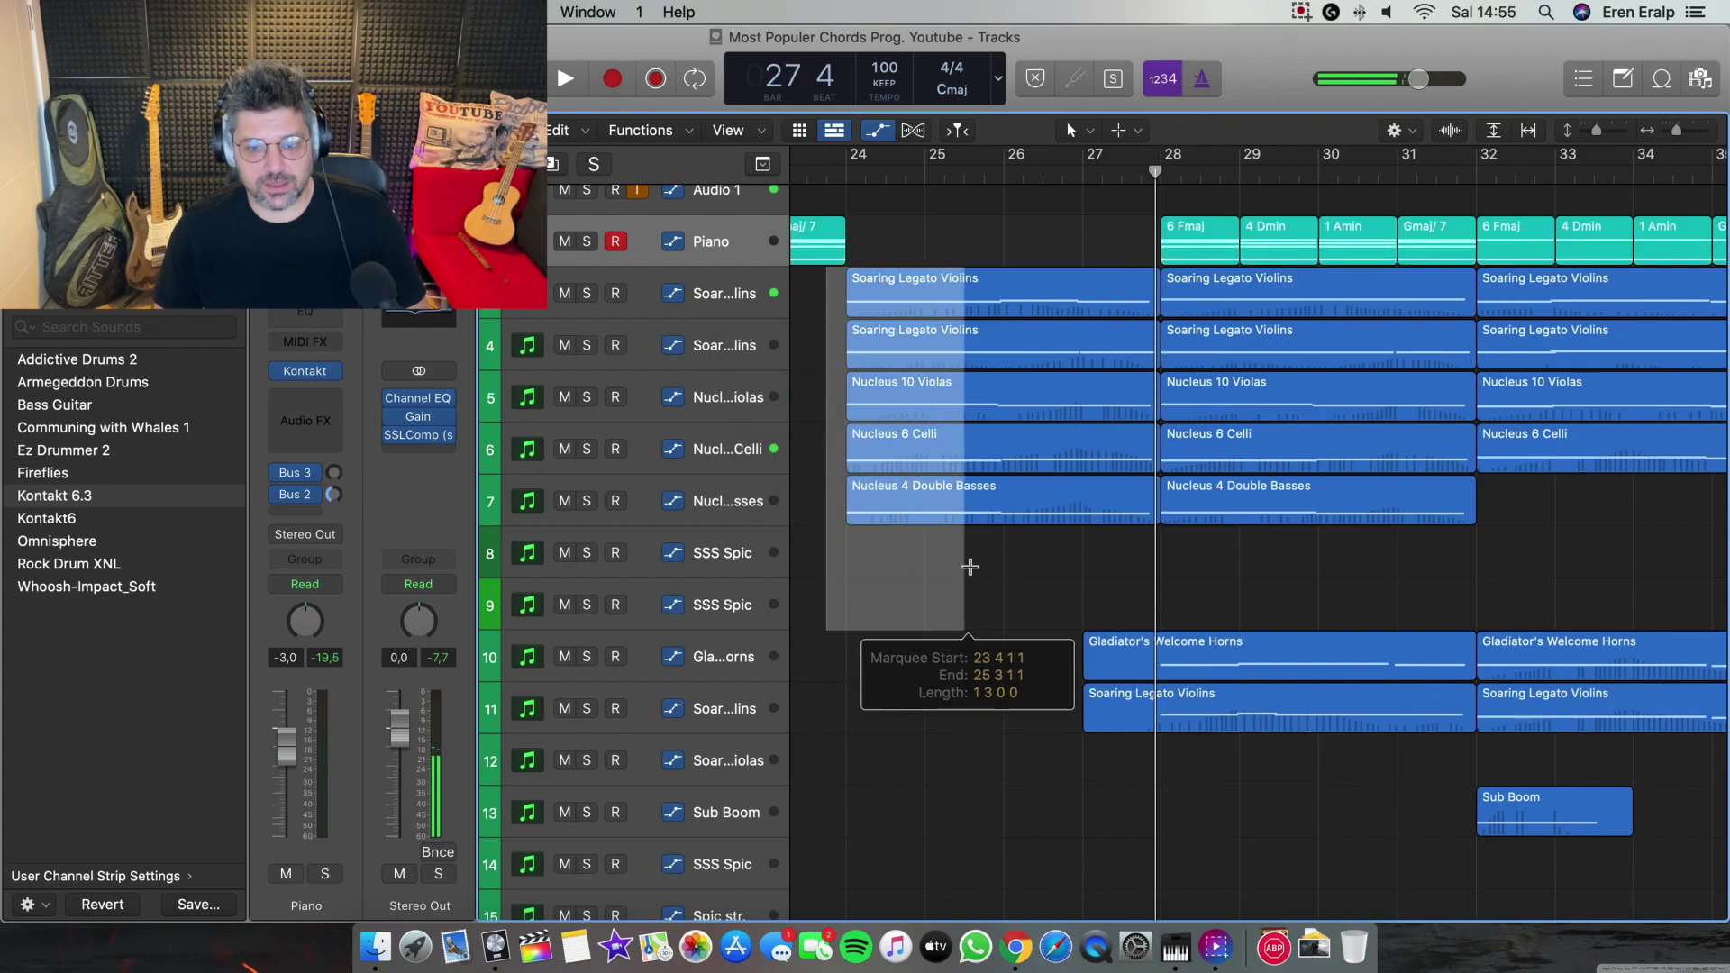
pyautogui.doubleClick(961, 285)
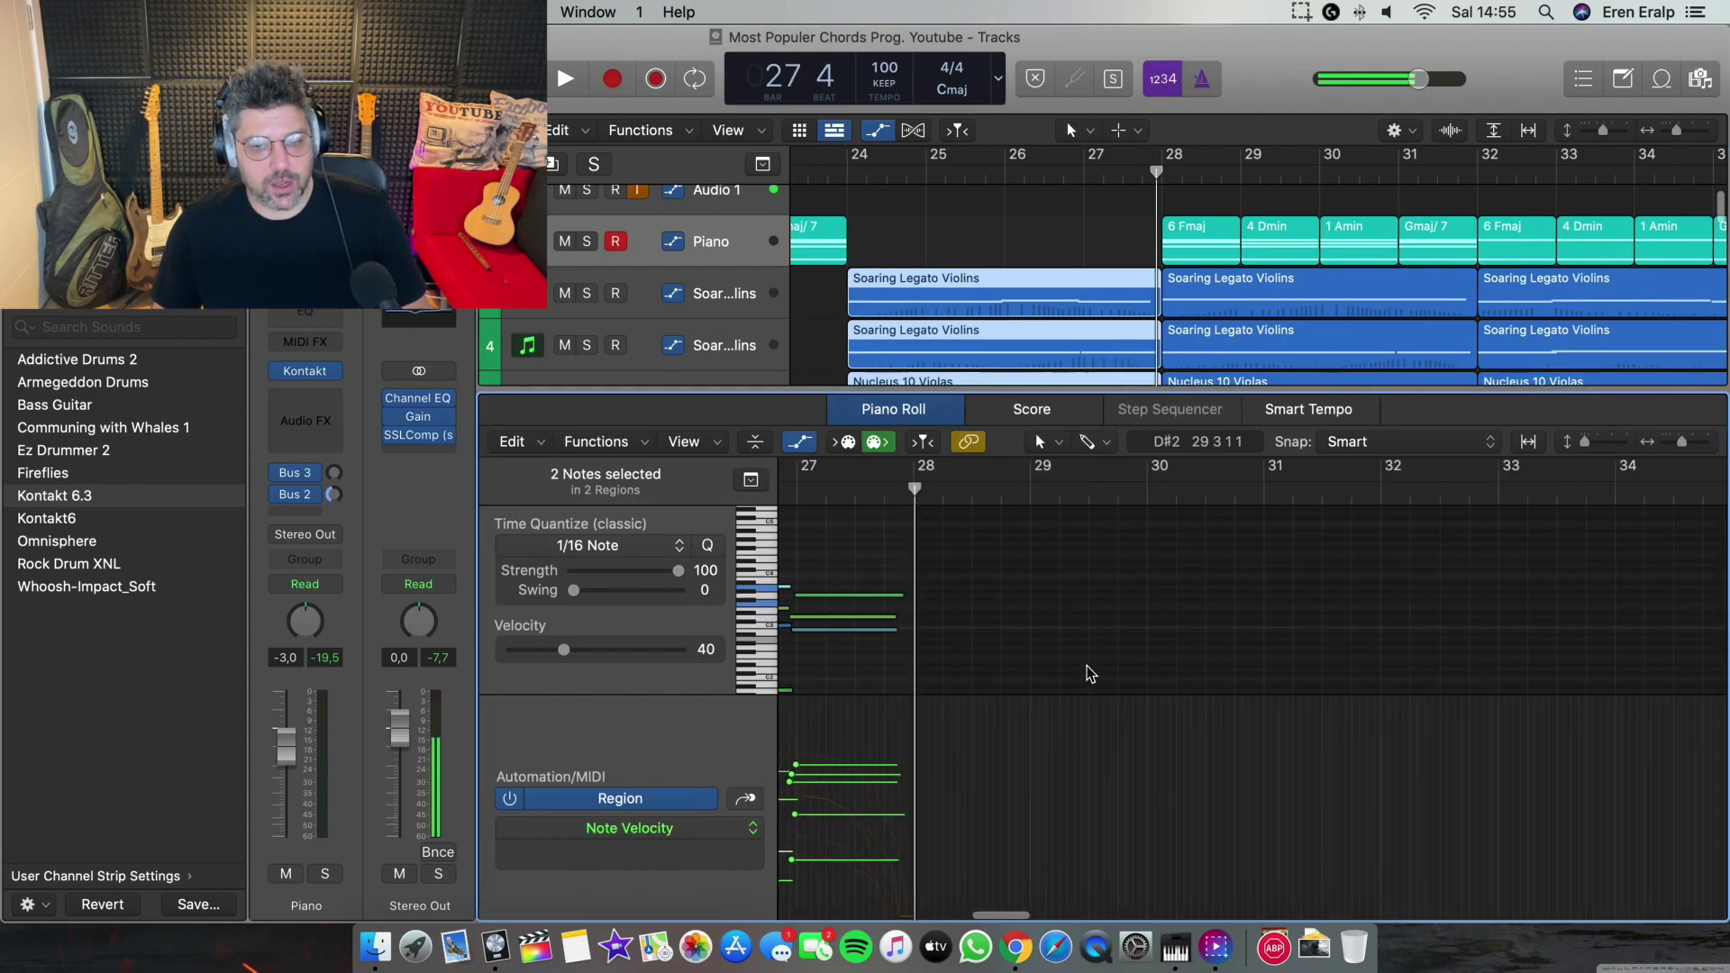
pyautogui.hscroll(-10, 1089, 673)
pyautogui.hscroll(5, 1089, 673)
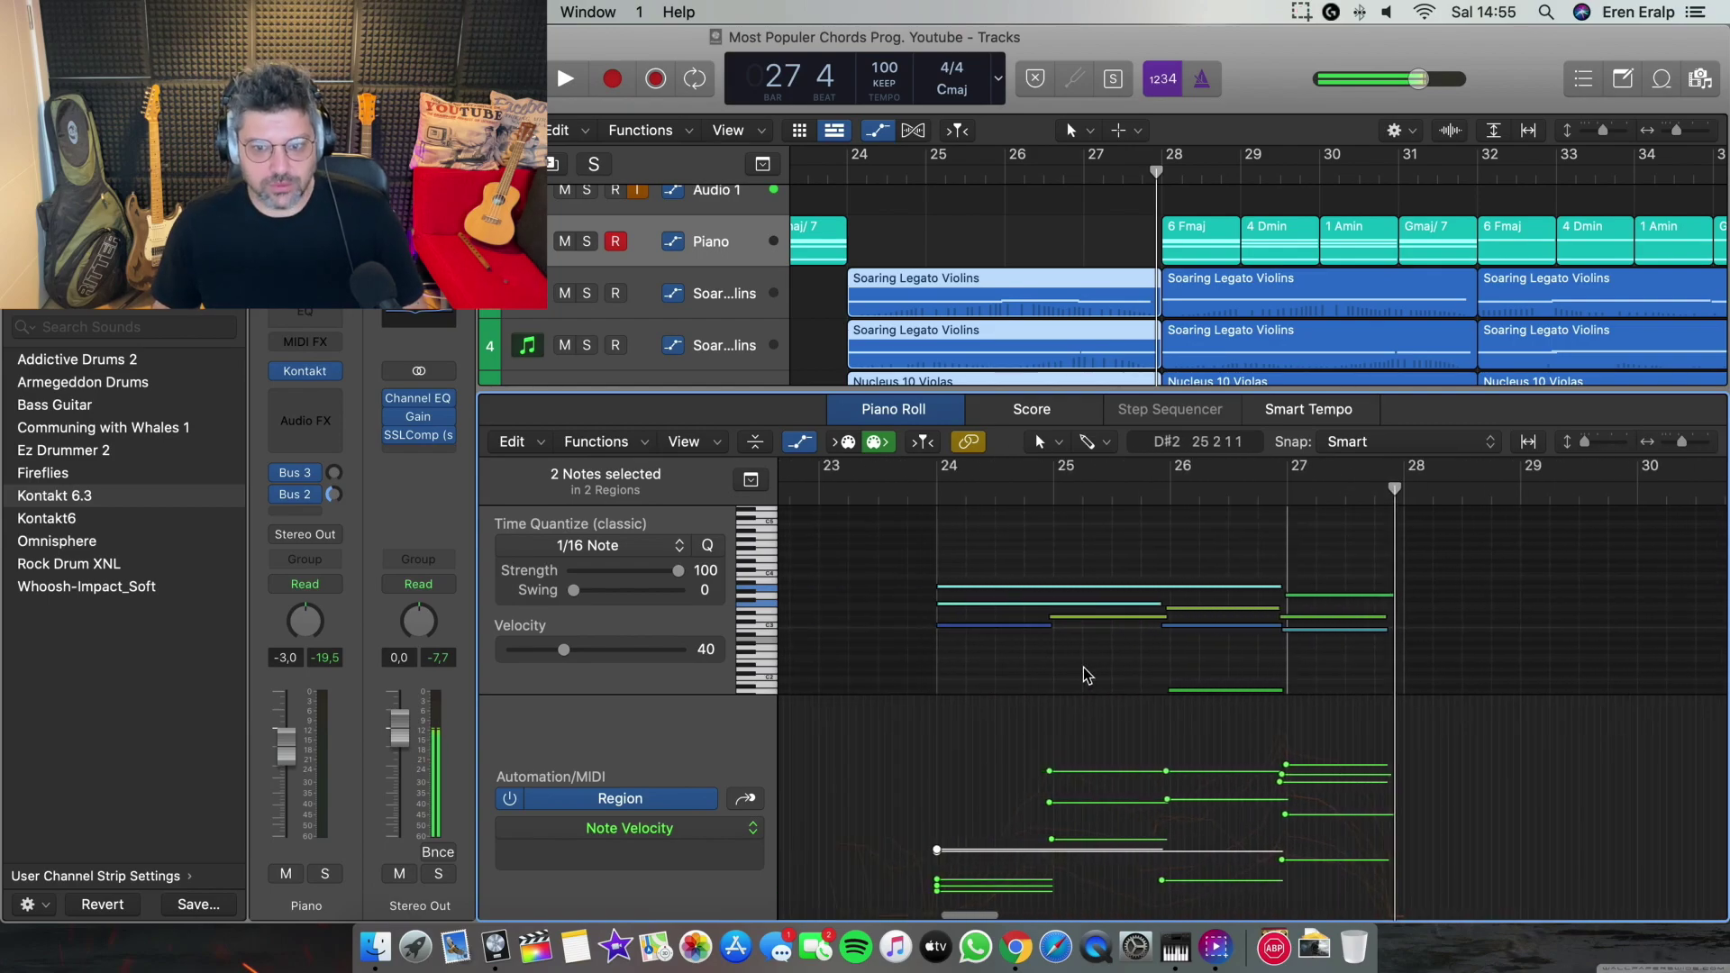
pyautogui.press('super+Down')
pyautogui.press('e')
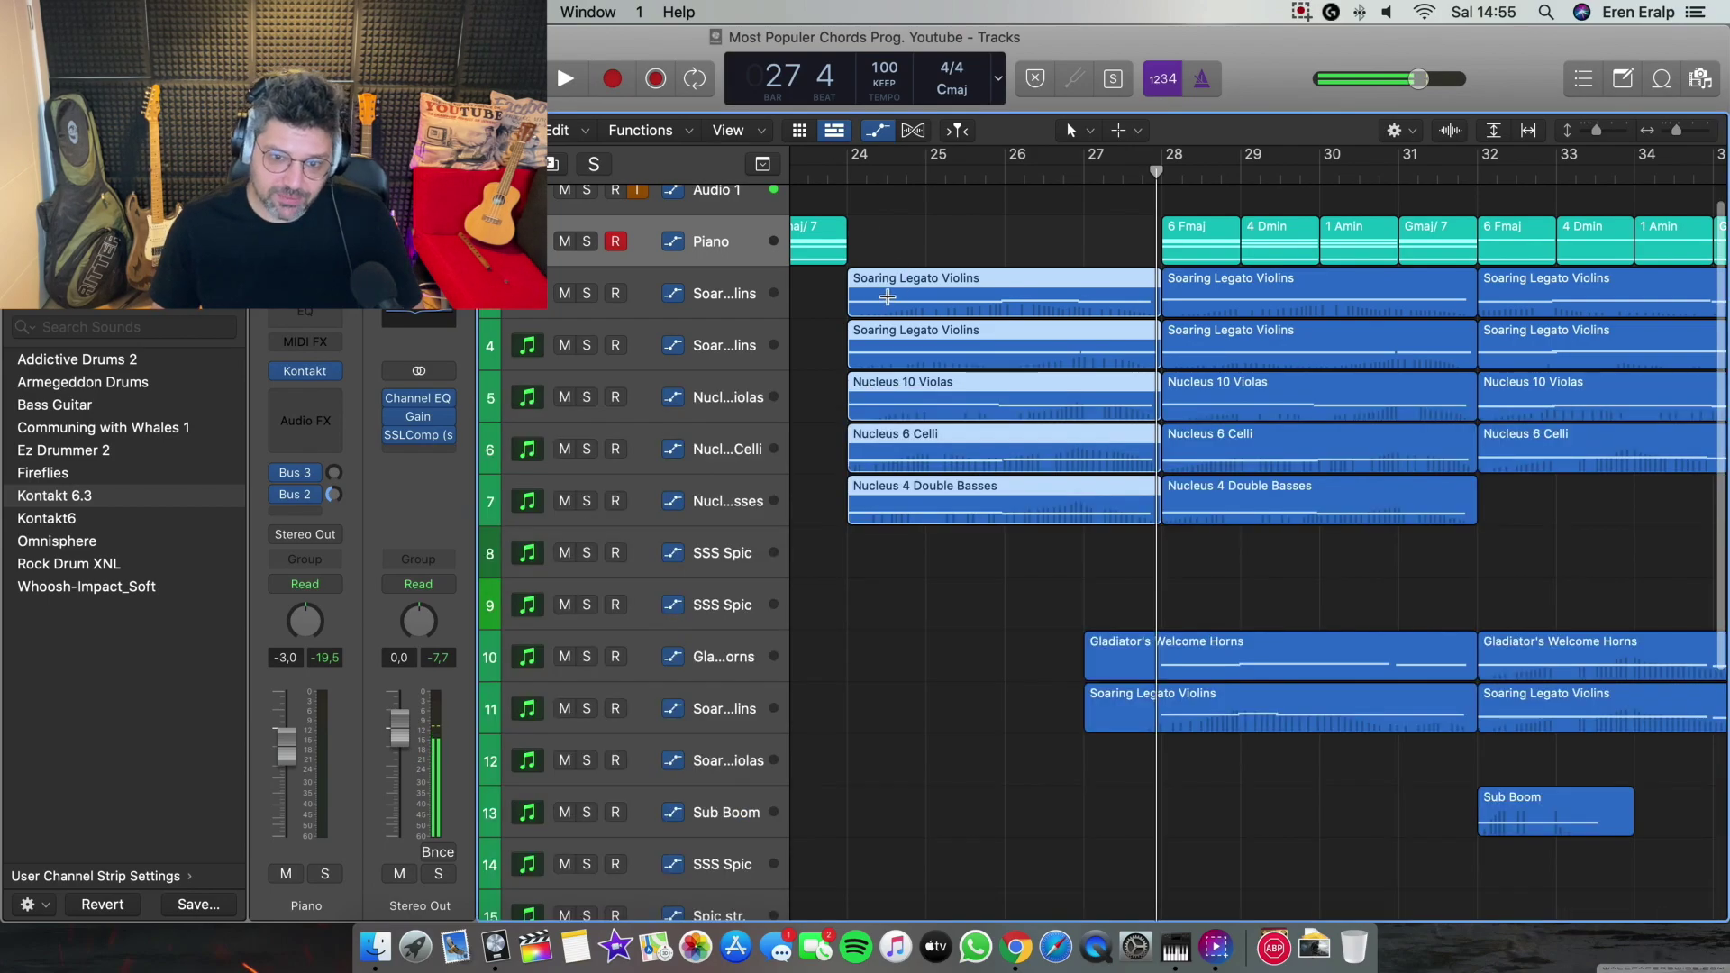
pyautogui.hscroll(-5, 1000, 241)
pyautogui.hscroll(2, 1030, 226)
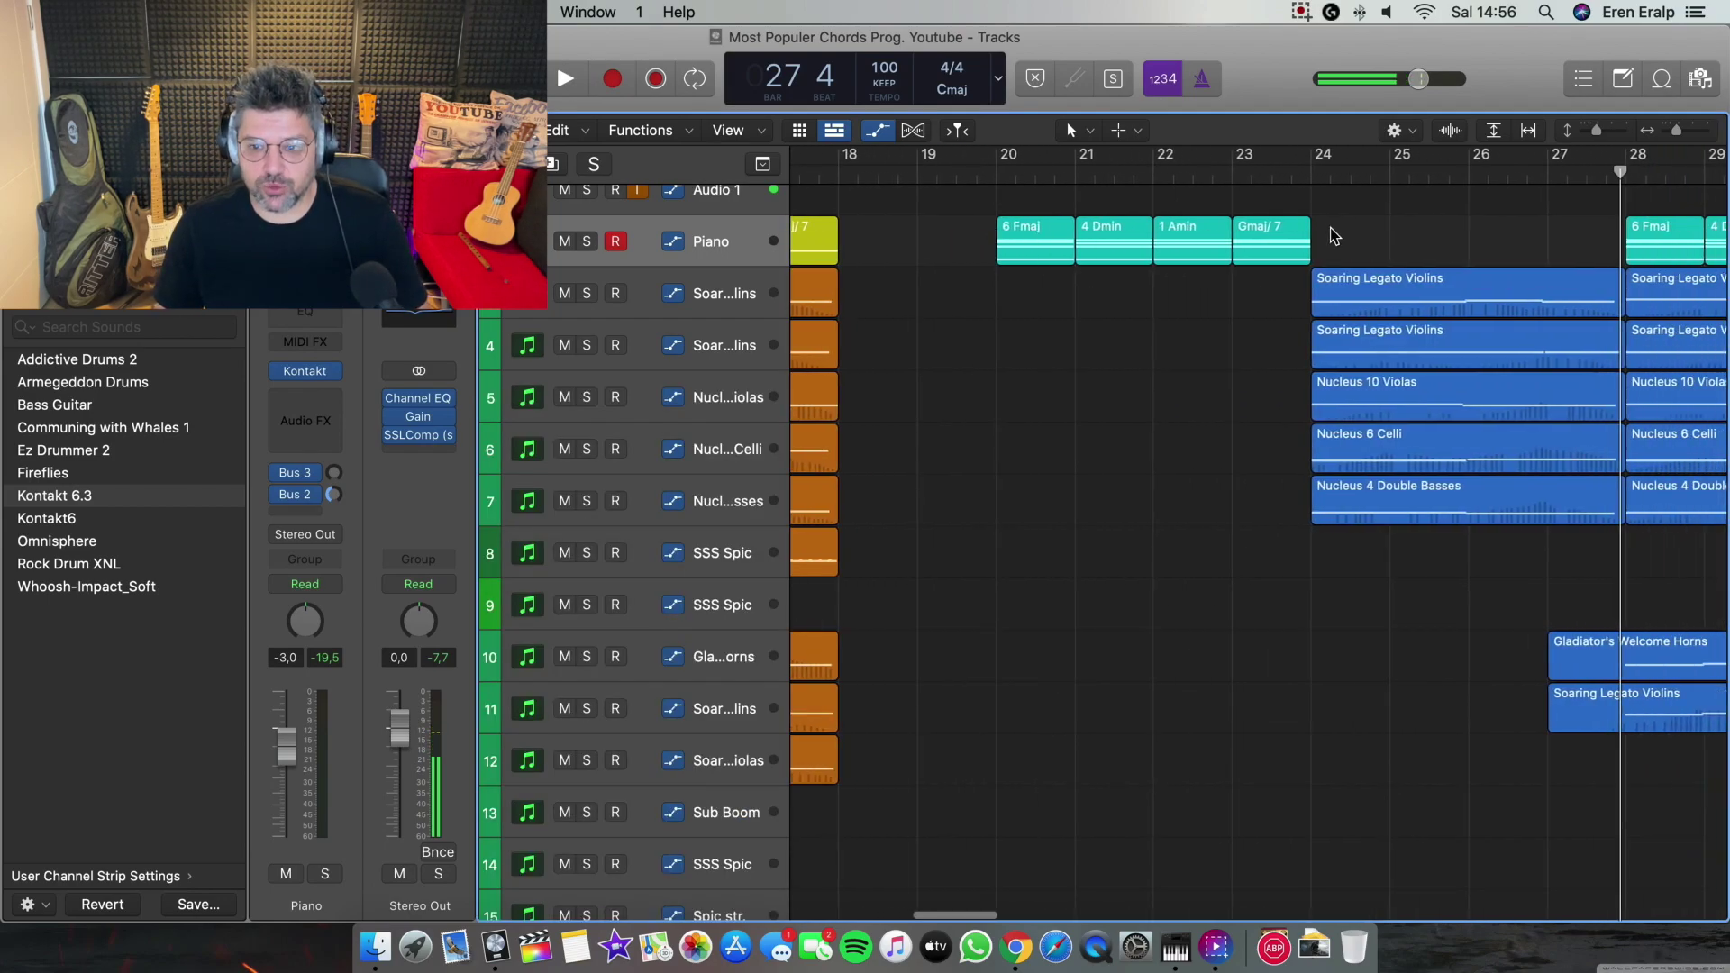
# Select the four piano chord regions from bar 20, examine their notes in the Piano Roll, and close the editor
pyautogui.moveTo(959, 230); pyautogui.dragTo(1289, 245)
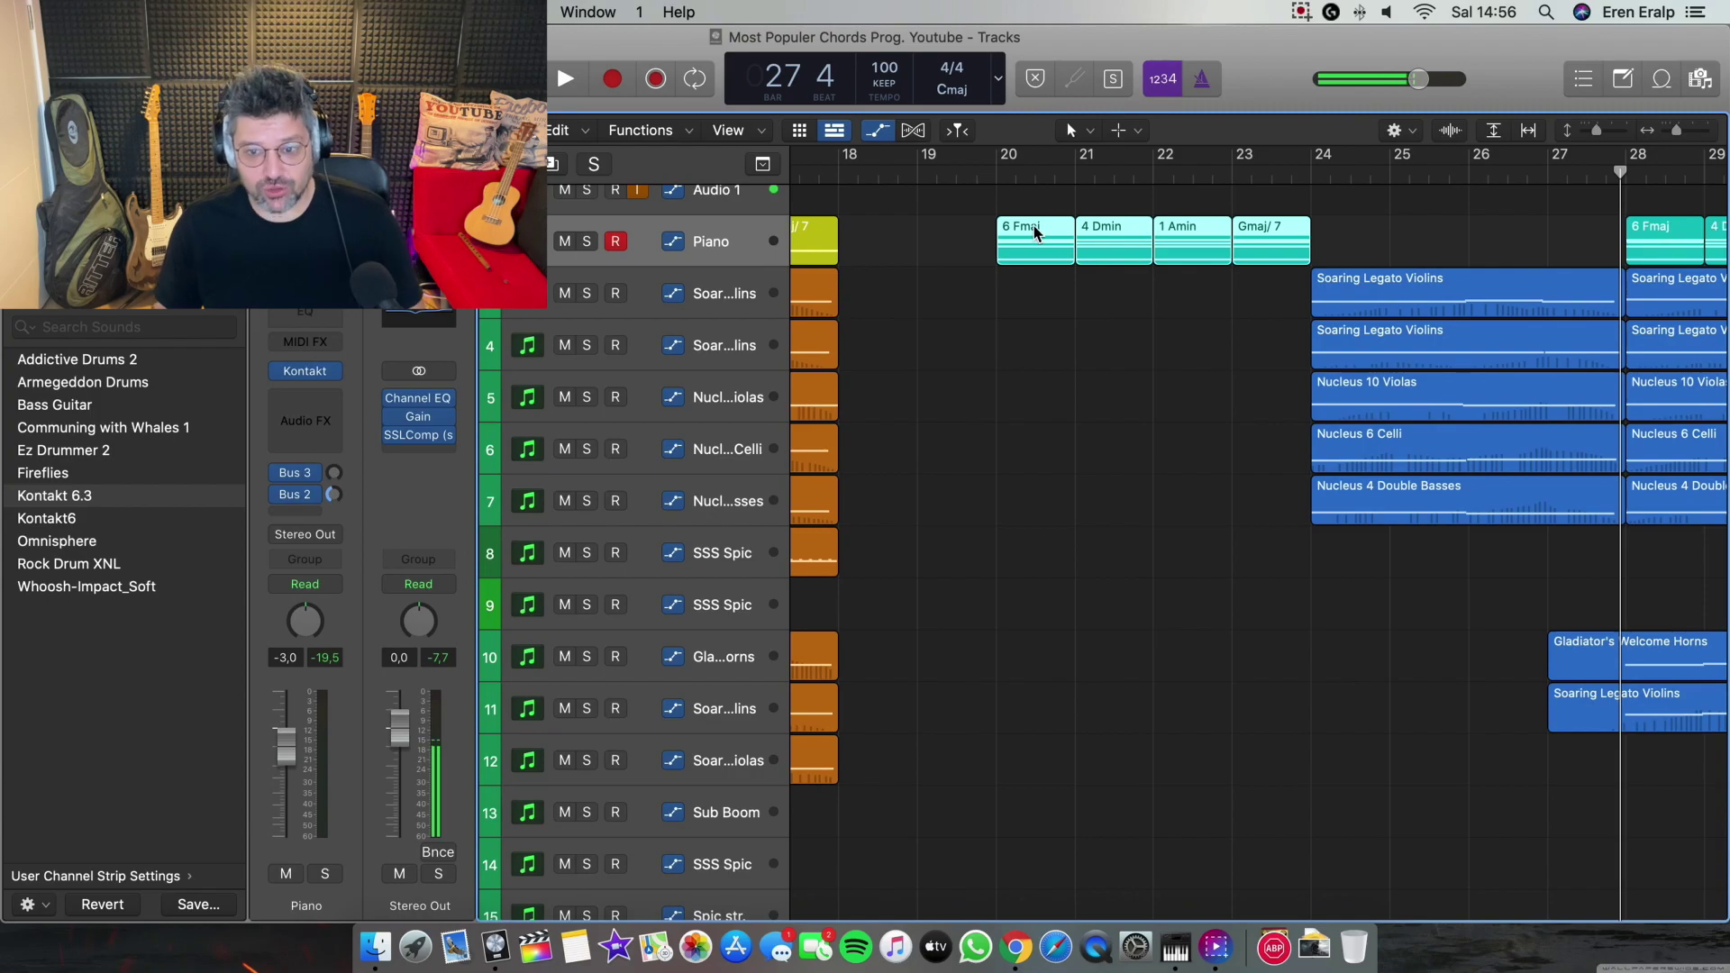
pyautogui.press('e')
pyautogui.press('super+a')
pyautogui.moveTo(836, 622); pyautogui.dragTo(1083, 649)
pyautogui.moveTo(1208, 554); pyautogui.dragTo(1184, 692)
pyautogui.hscroll(-2, 919, 549)
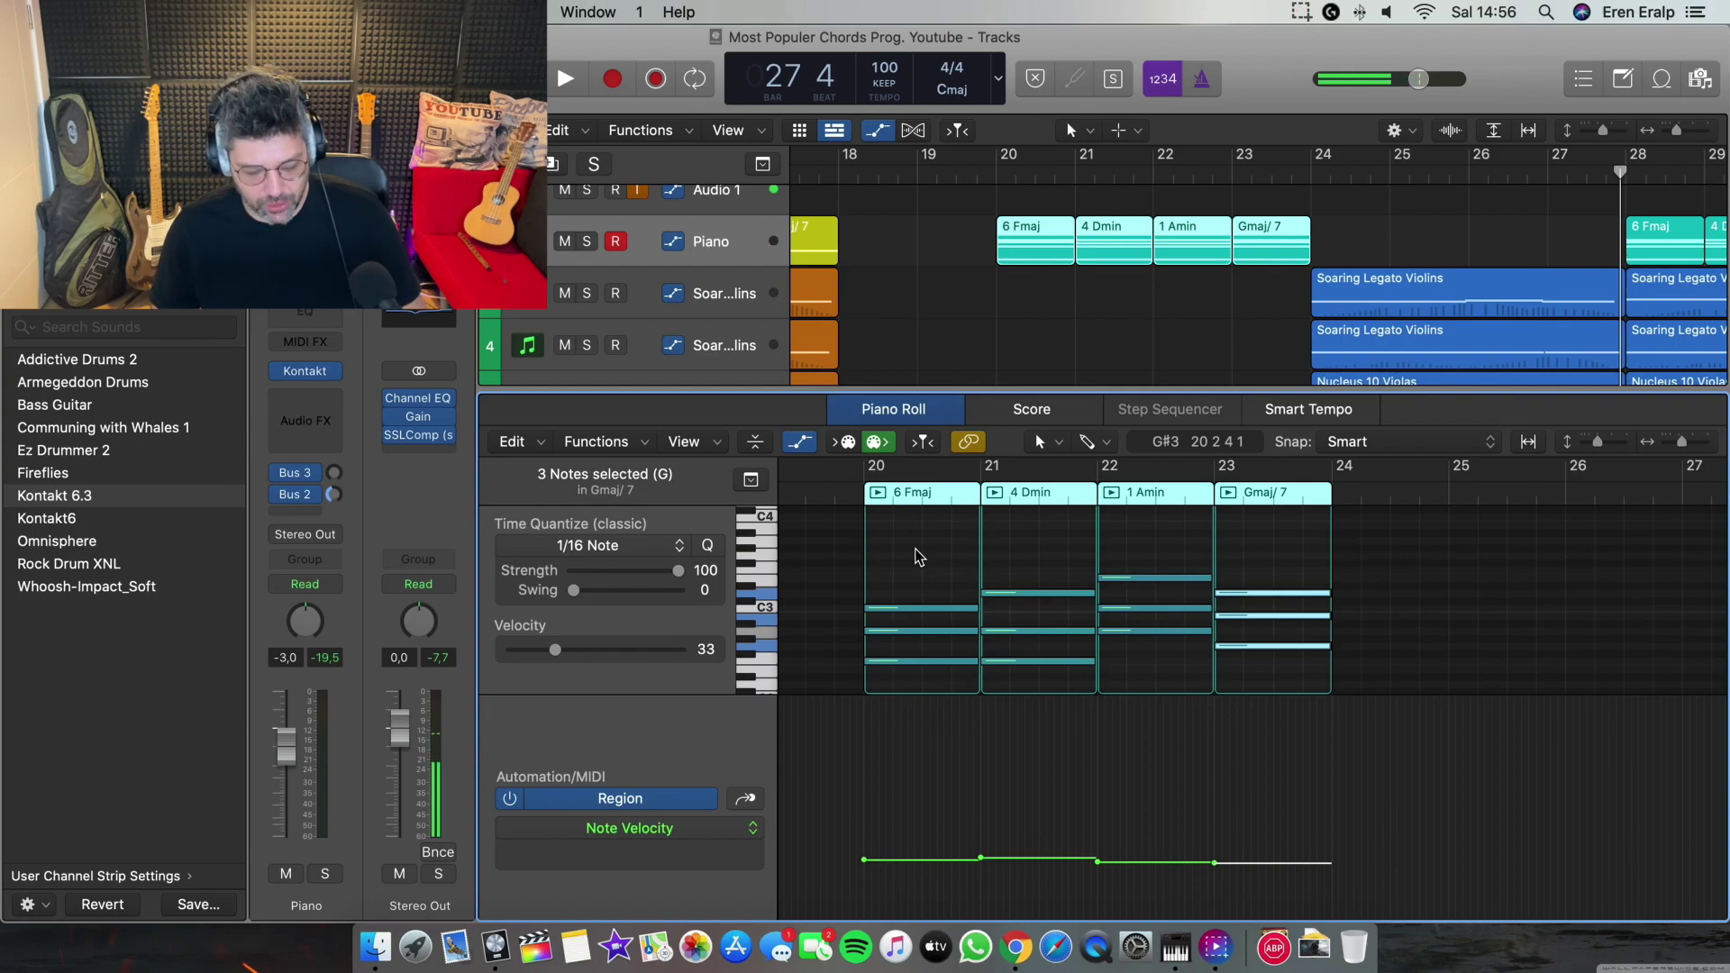
pyautogui.scroll(-3, 838, 571)
pyautogui.moveTo(834, 525); pyautogui.dragTo(1430, 705)
pyautogui.scroll(6, 1321, 657)
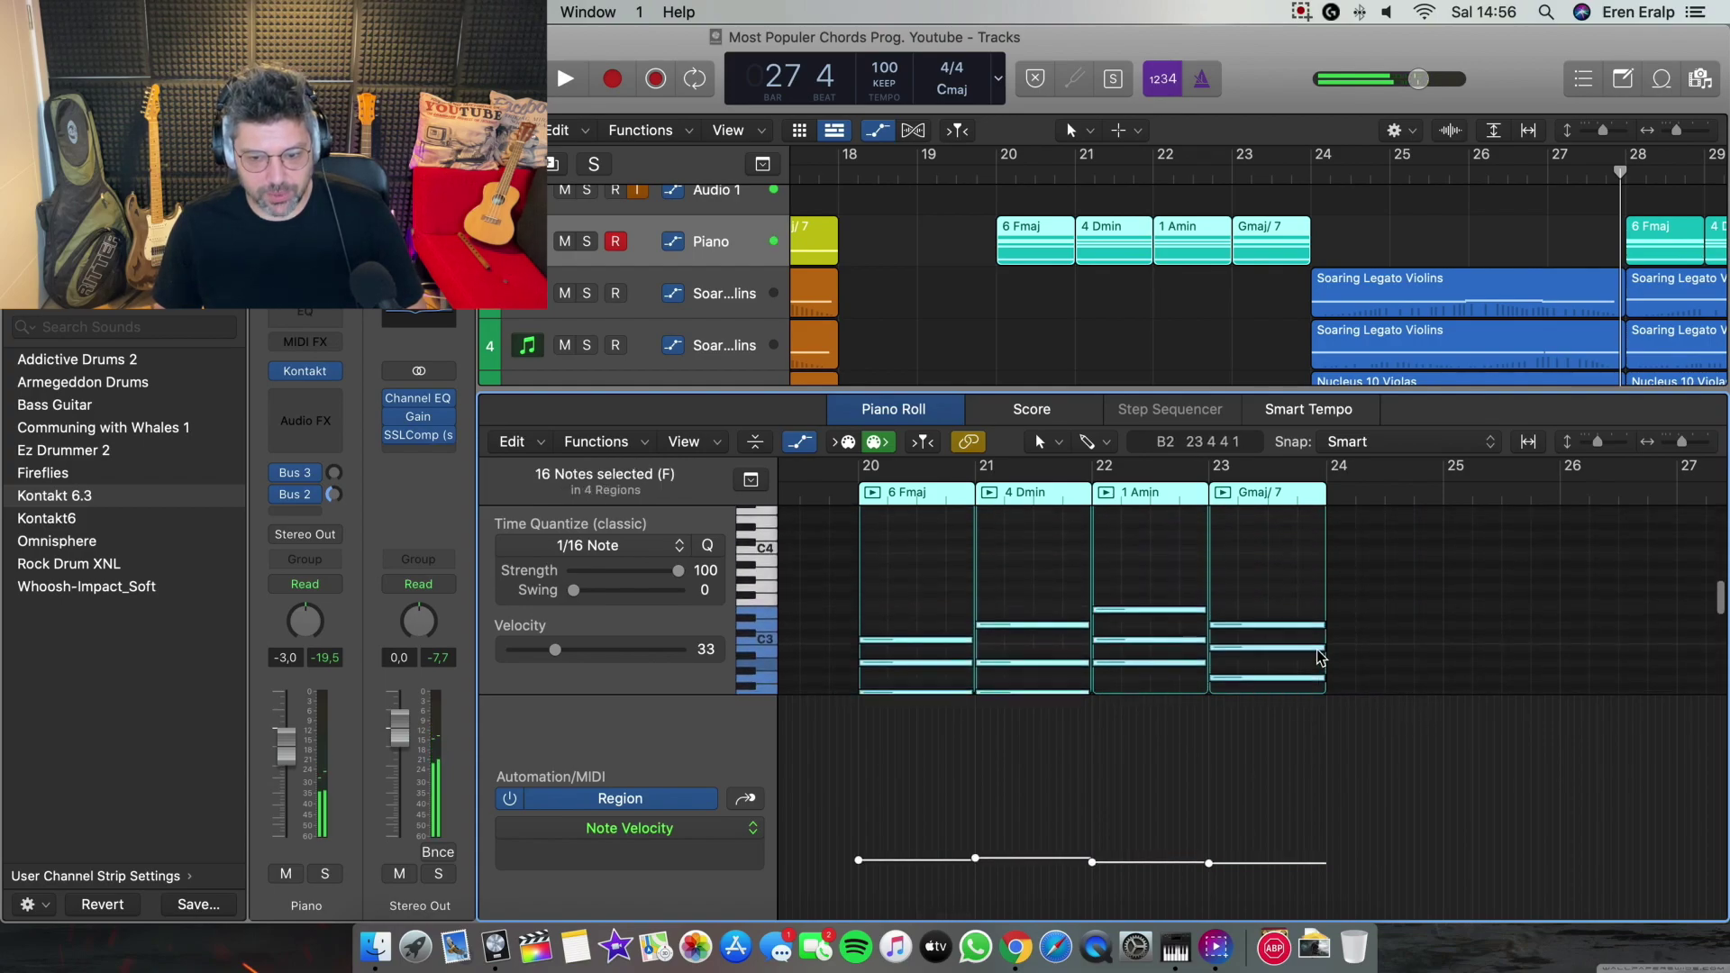
pyautogui.click(820, 529)
pyautogui.moveTo(820, 528); pyautogui.dragTo(1340, 664)
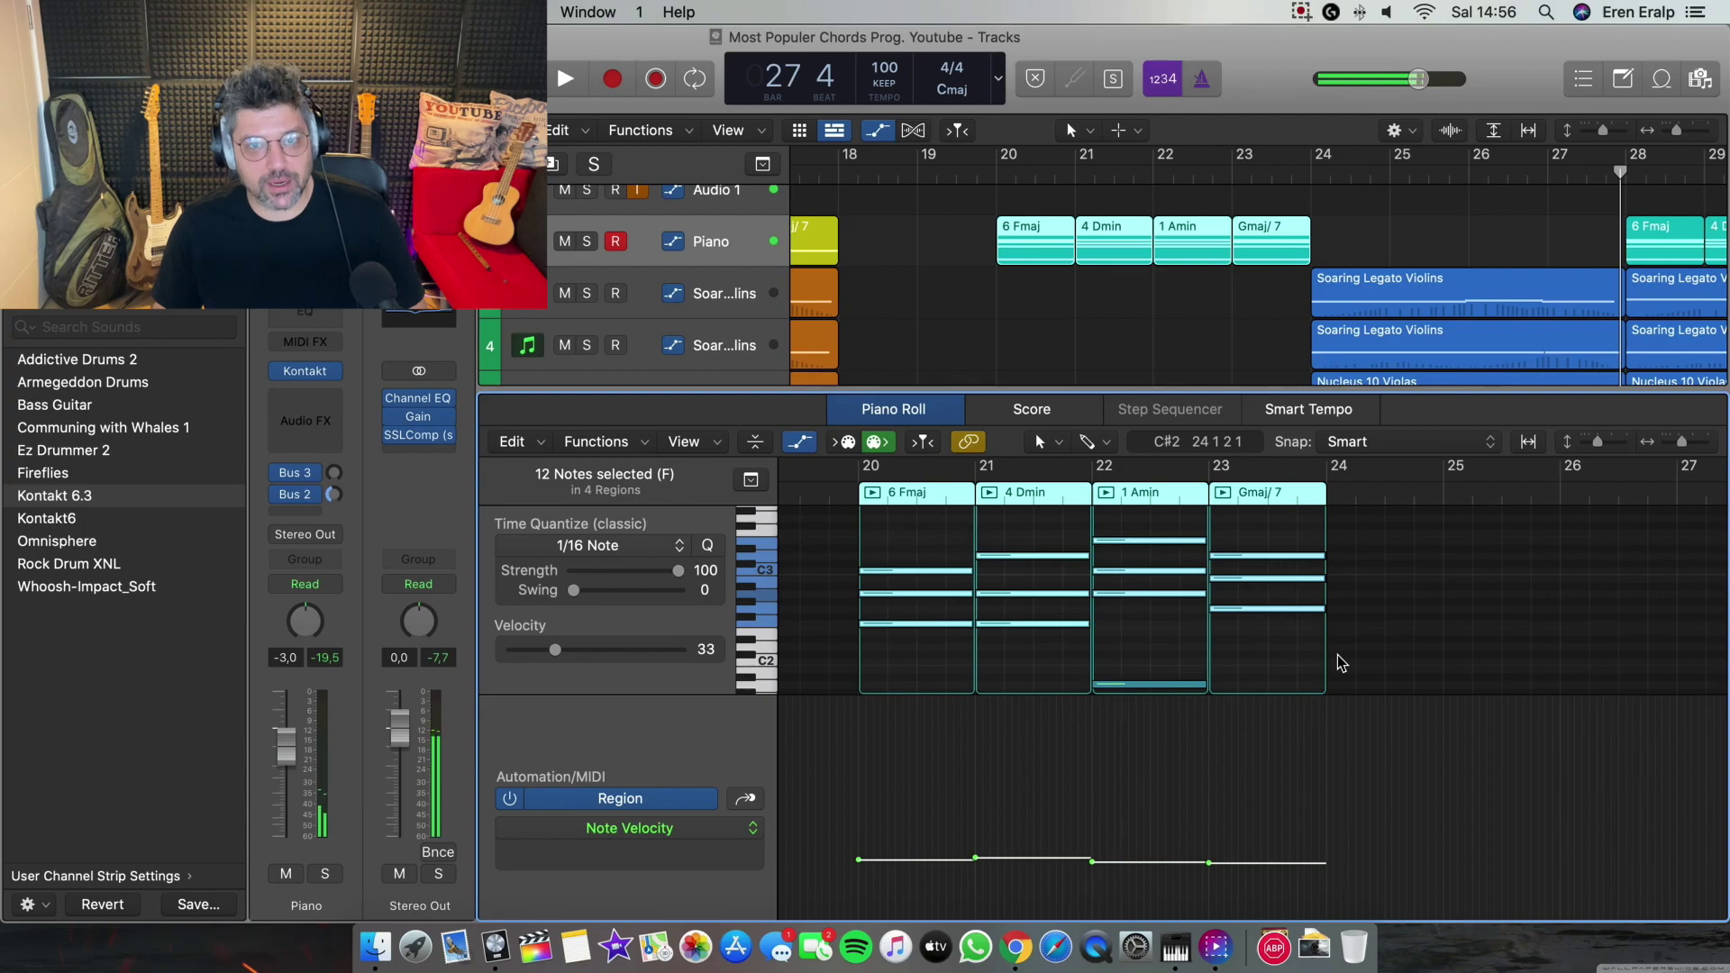
pyautogui.press('e')
# Select the five string regions at bar 24, show their notes in the Piano Roll, and move the playhead to bar 27
pyautogui.hscroll(3, 1261, 279)
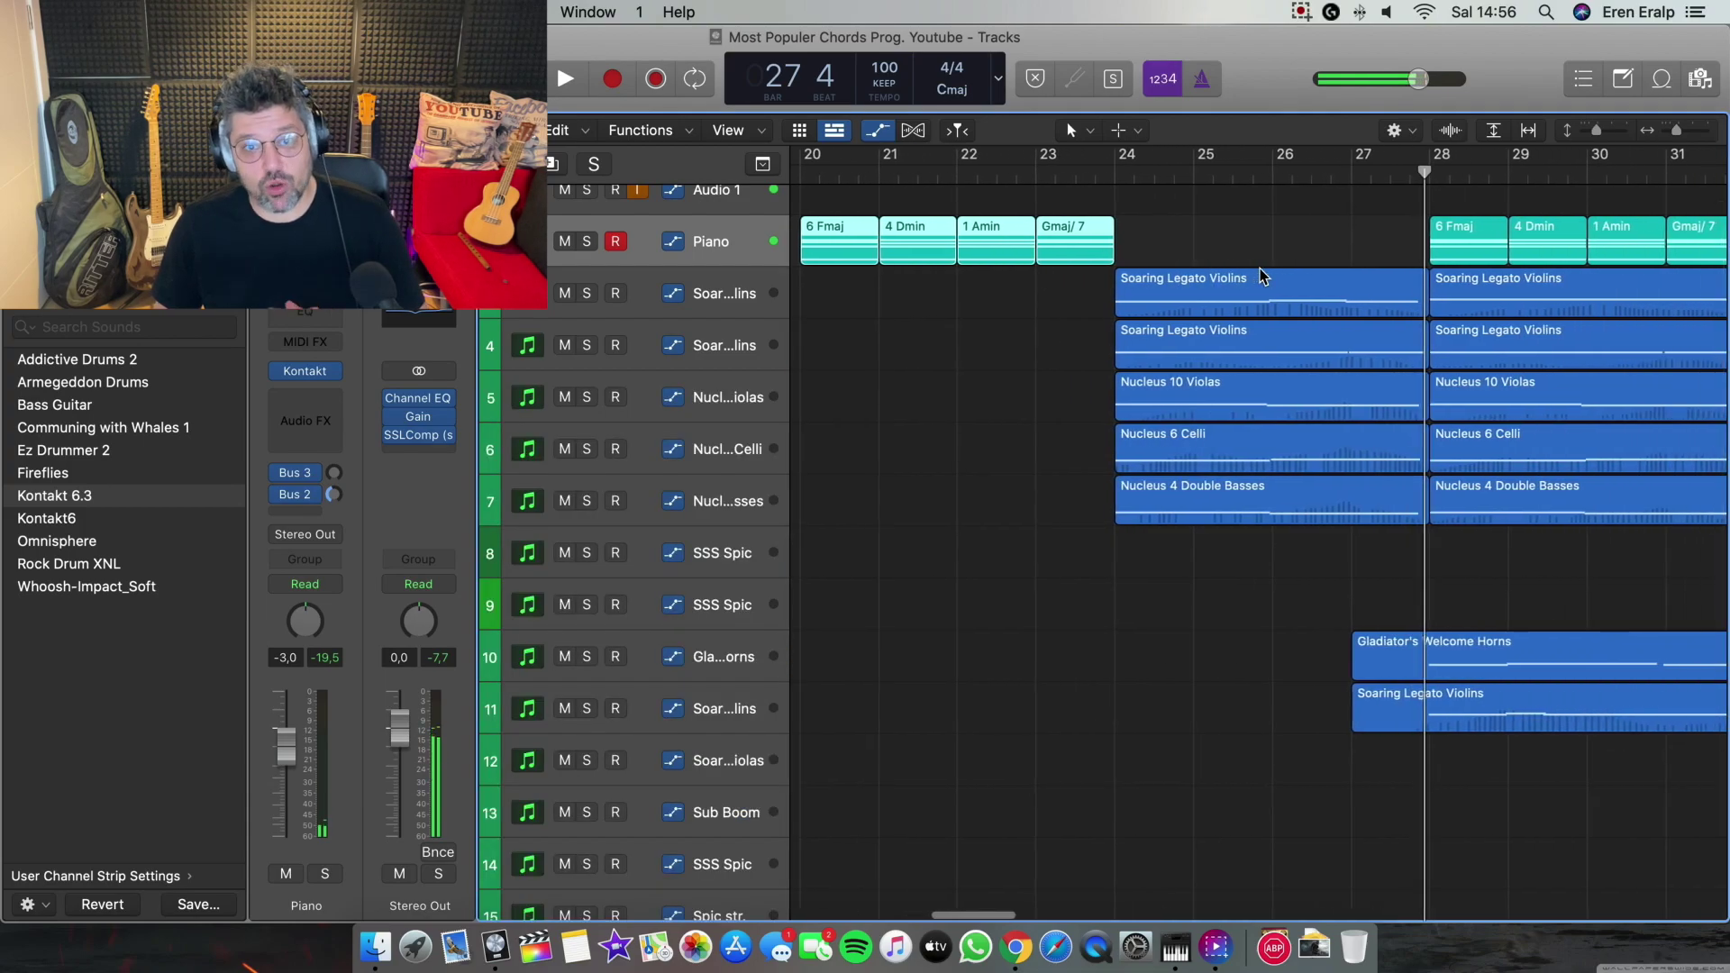
pyautogui.click(1114, 170)
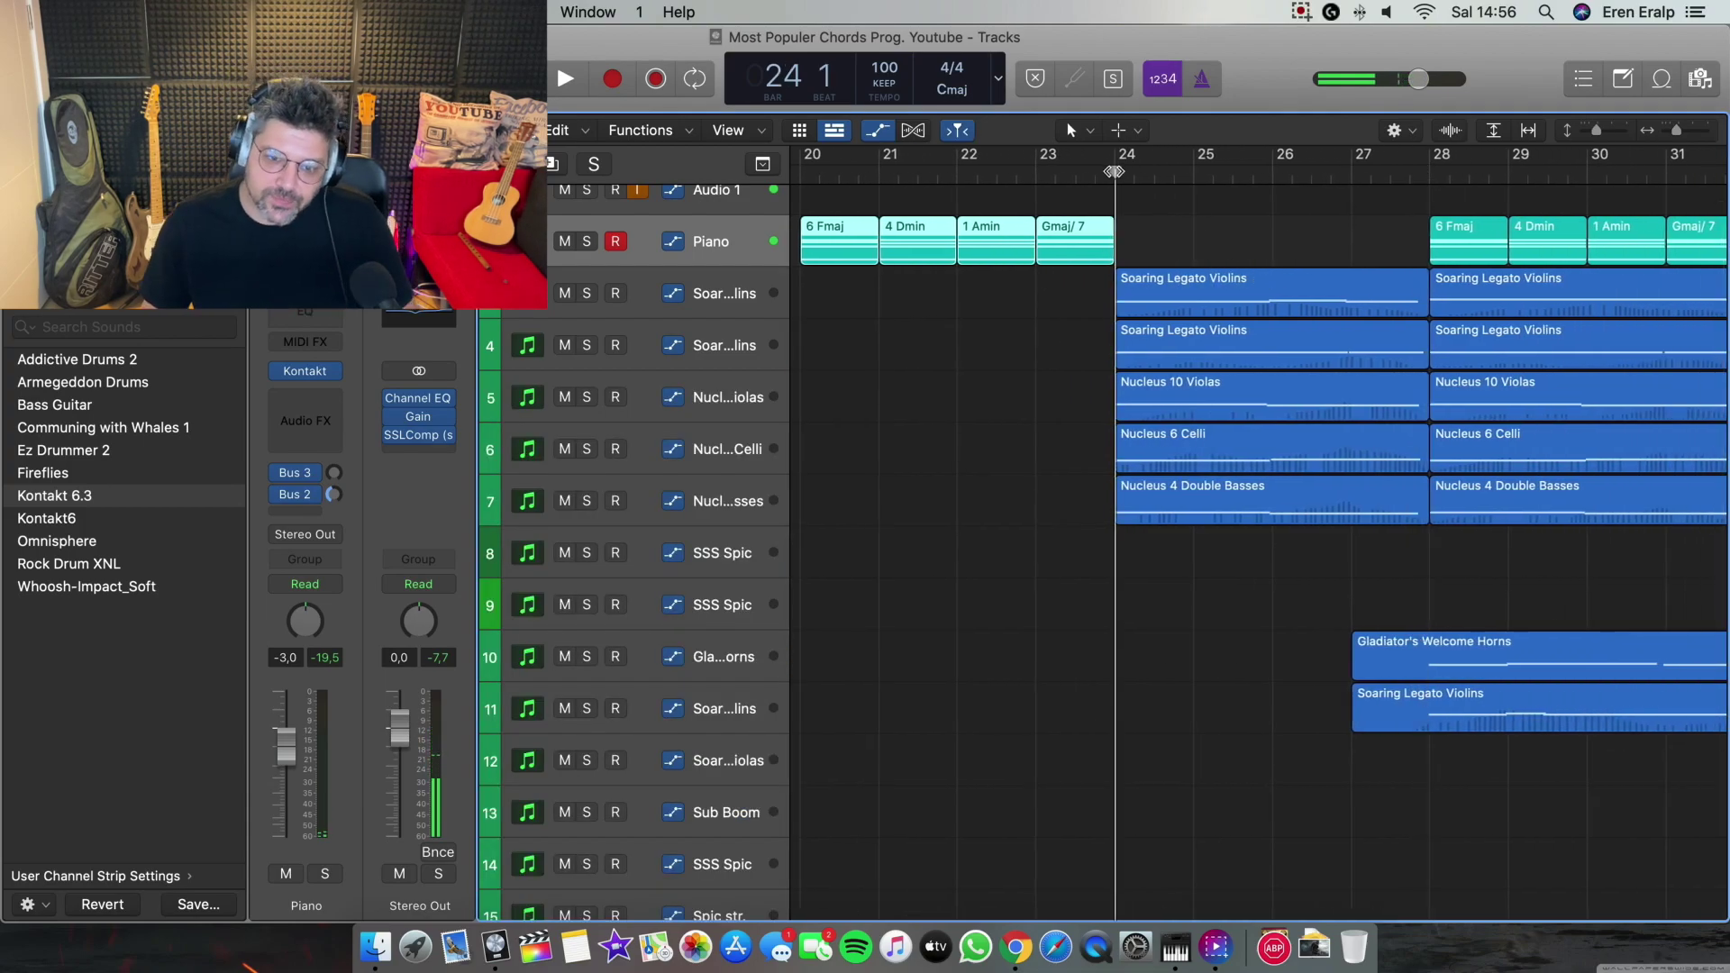
pyautogui.moveTo(1062, 298); pyautogui.dragTo(1422, 536)
pyautogui.click(1361, 313)
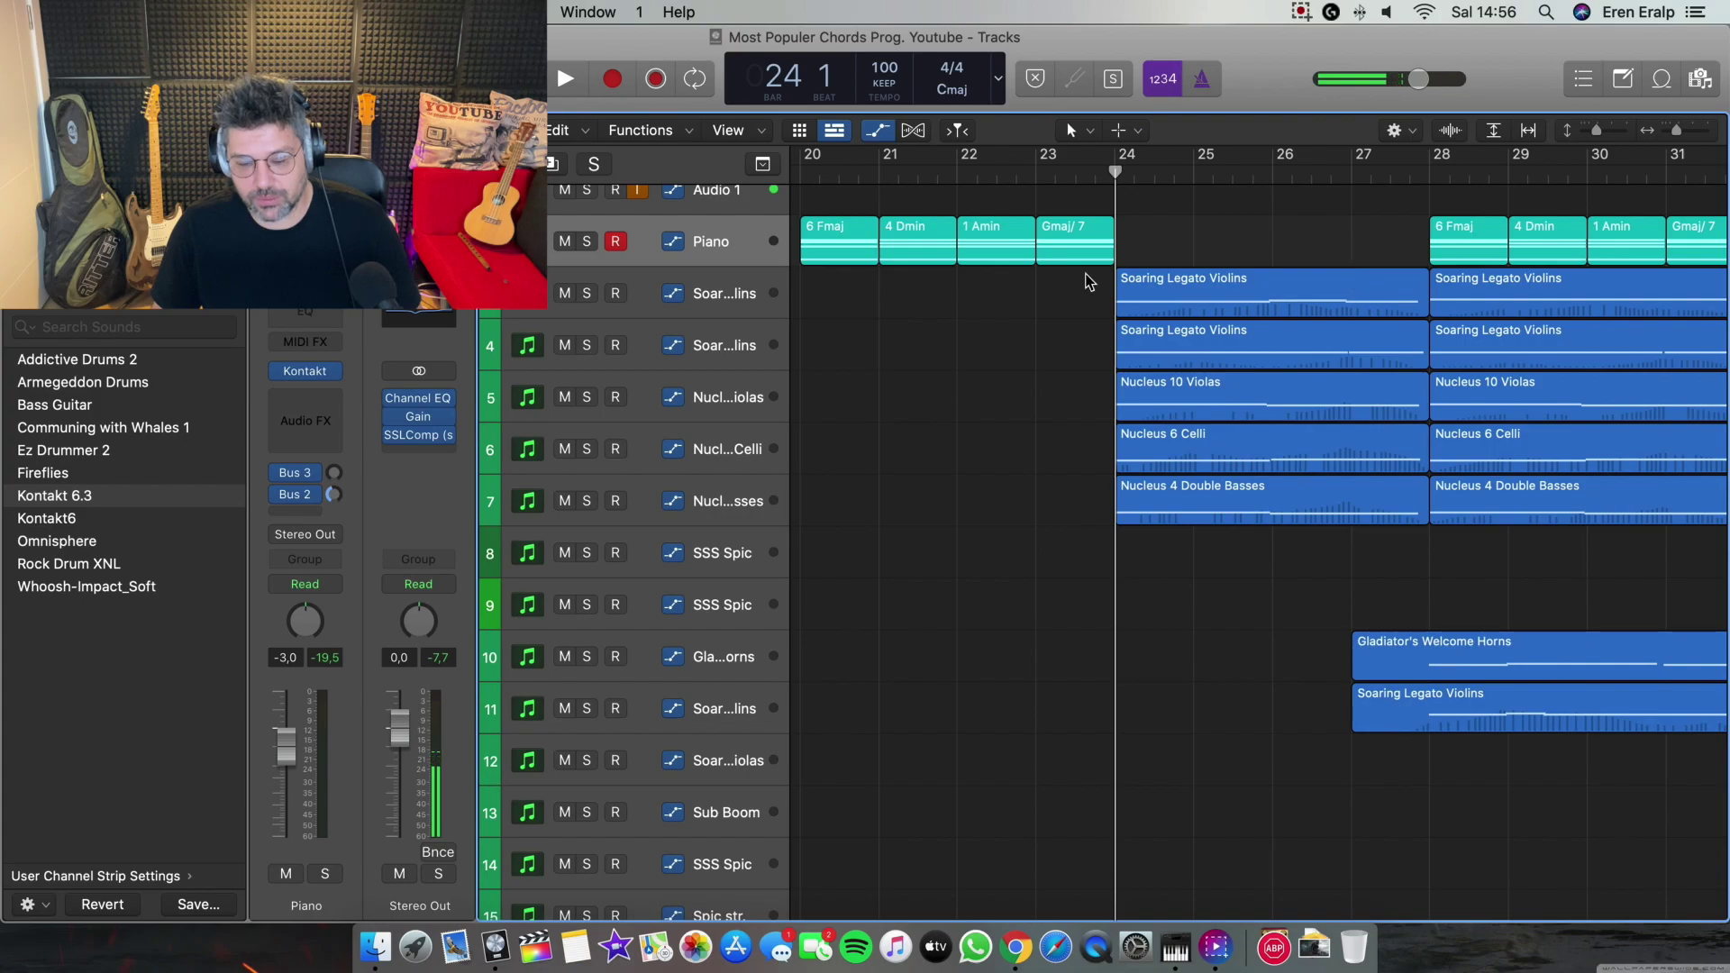
pyautogui.moveTo(1097, 275); pyautogui.dragTo(1297, 545)
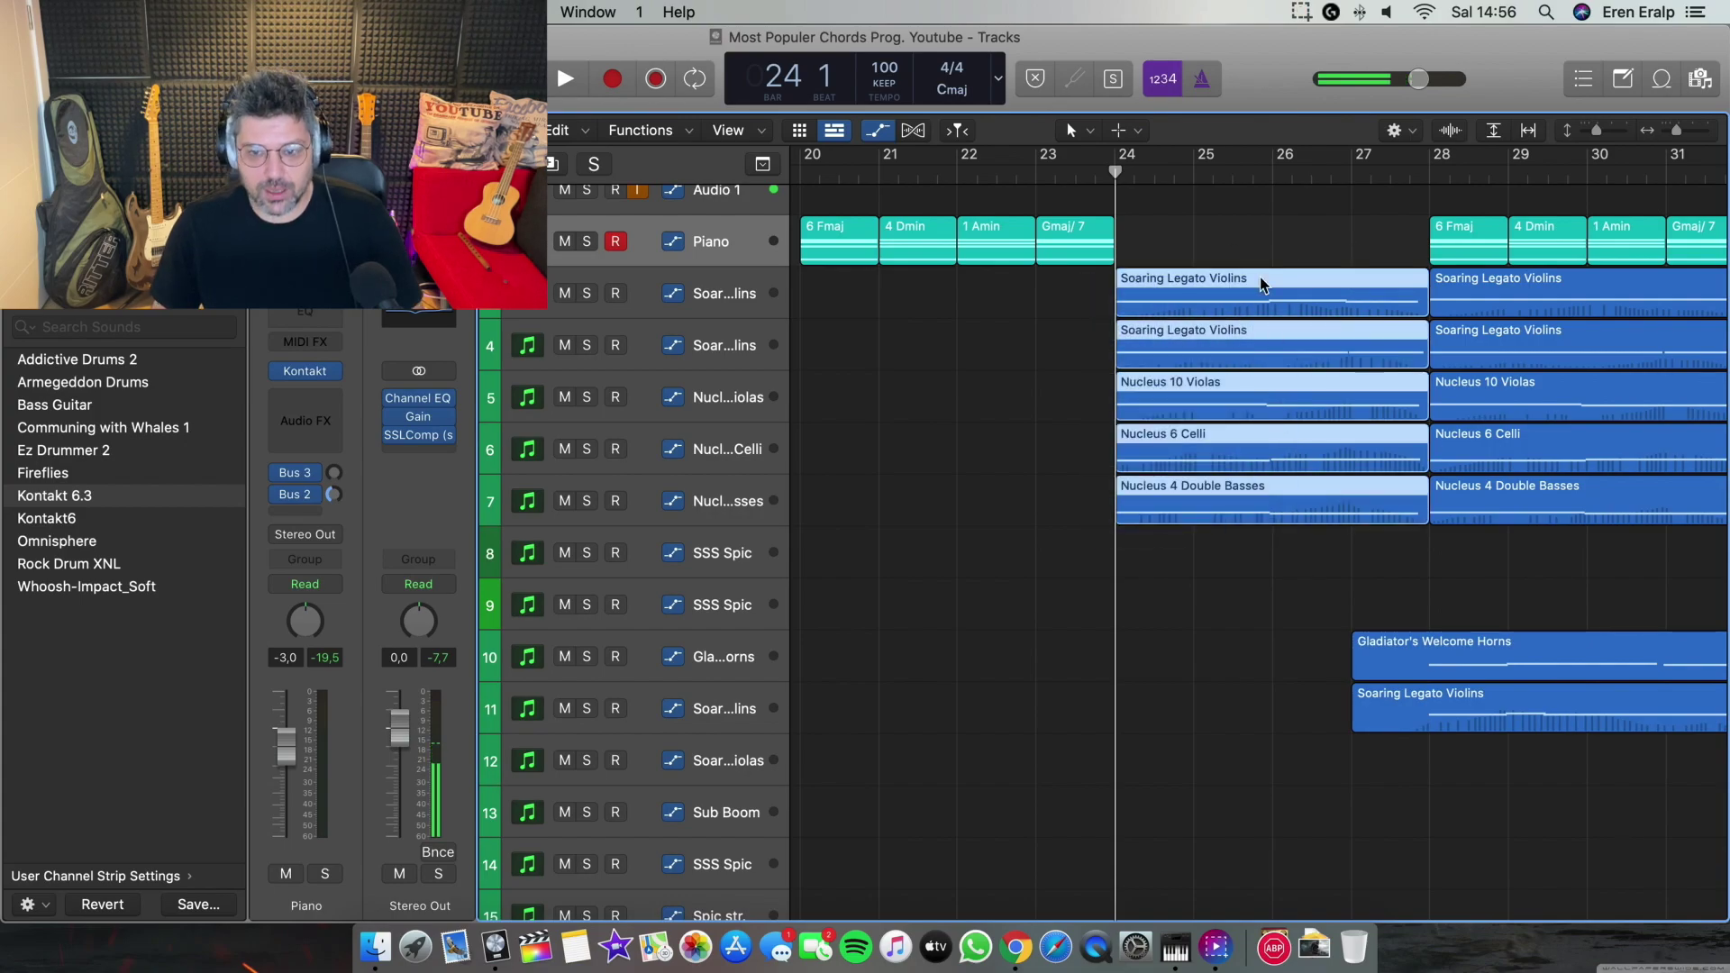
pyautogui.doubleClick(1261, 277)
pyautogui.moveTo(884, 547); pyautogui.dragTo(921, 574)
pyautogui.moveTo(838, 490); pyautogui.dragTo(1105, 492)
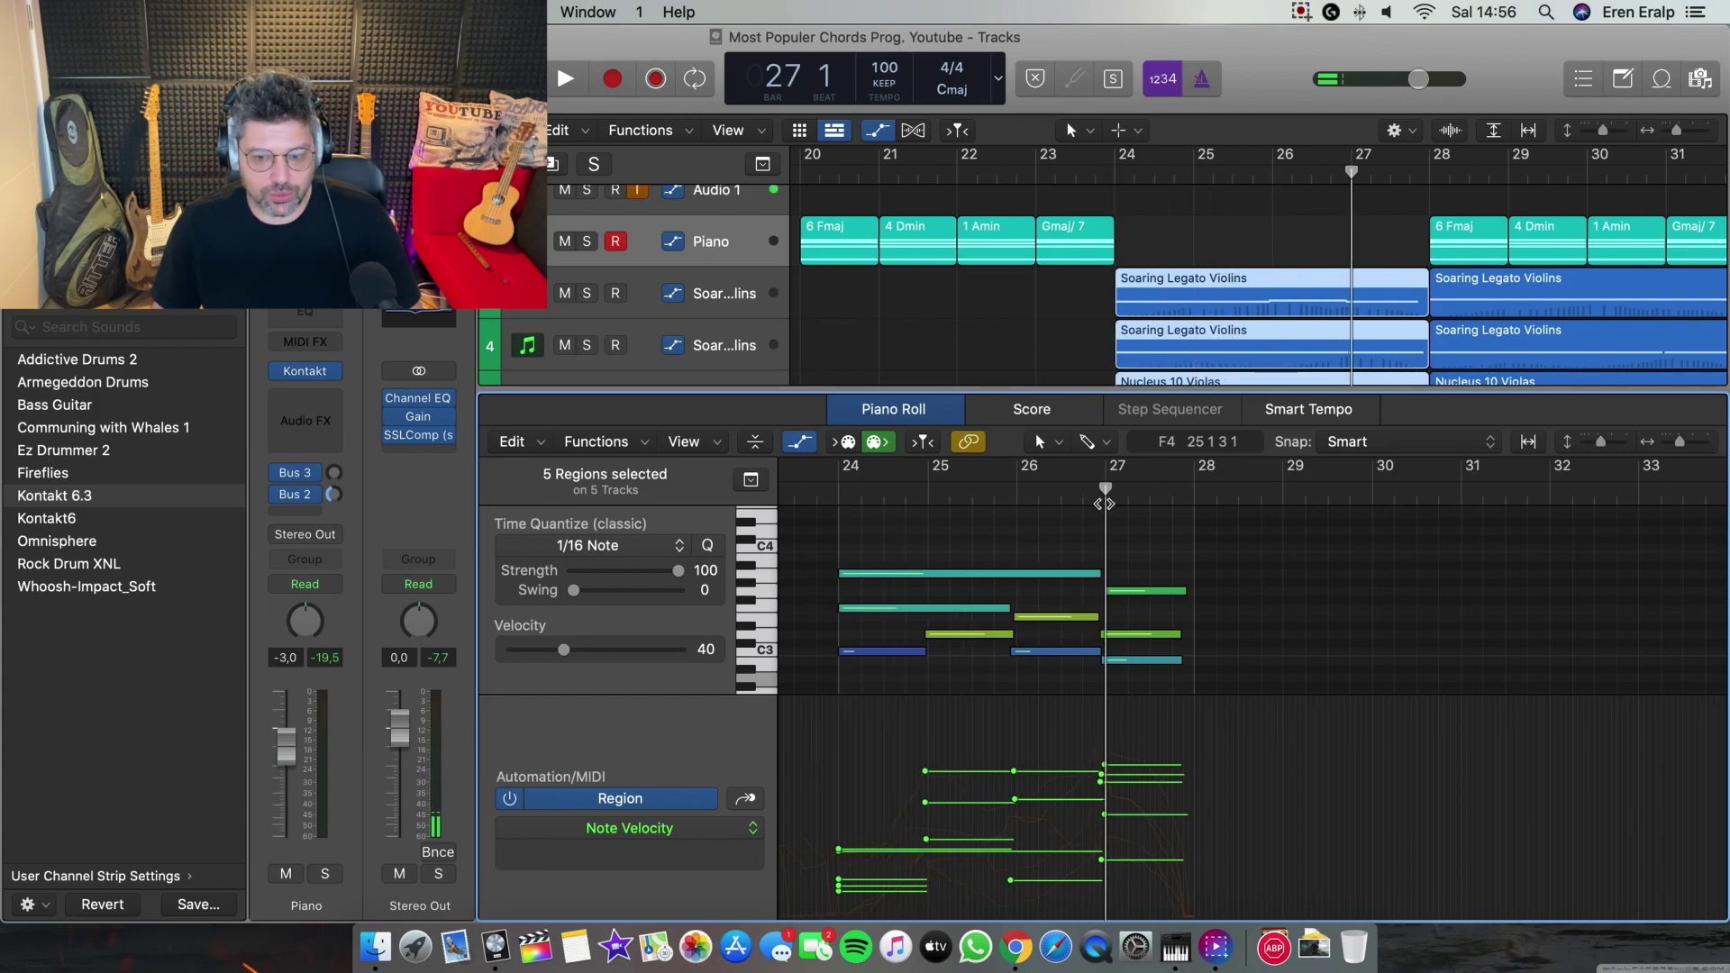
# Examine the long top violin note and the strings' modulation curves in the Piano Roll, and close the editor
pyautogui.click(926, 573)
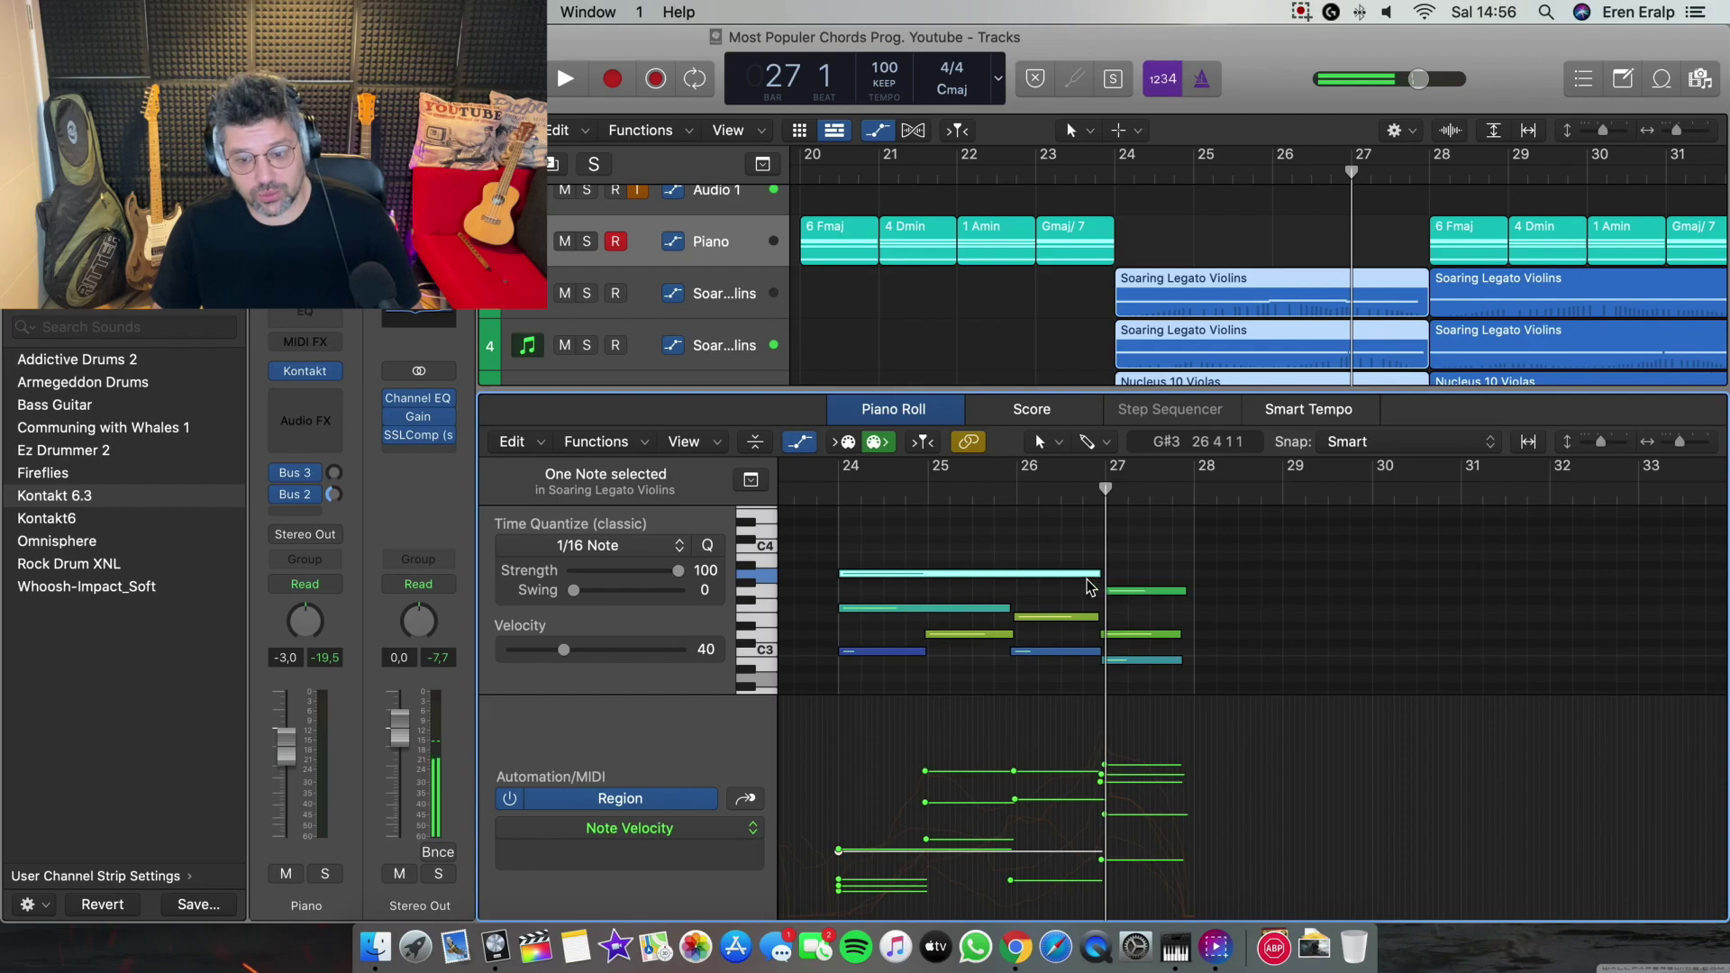
pyautogui.scroll(-2, 964, 577)
pyautogui.scroll(2, 964, 576)
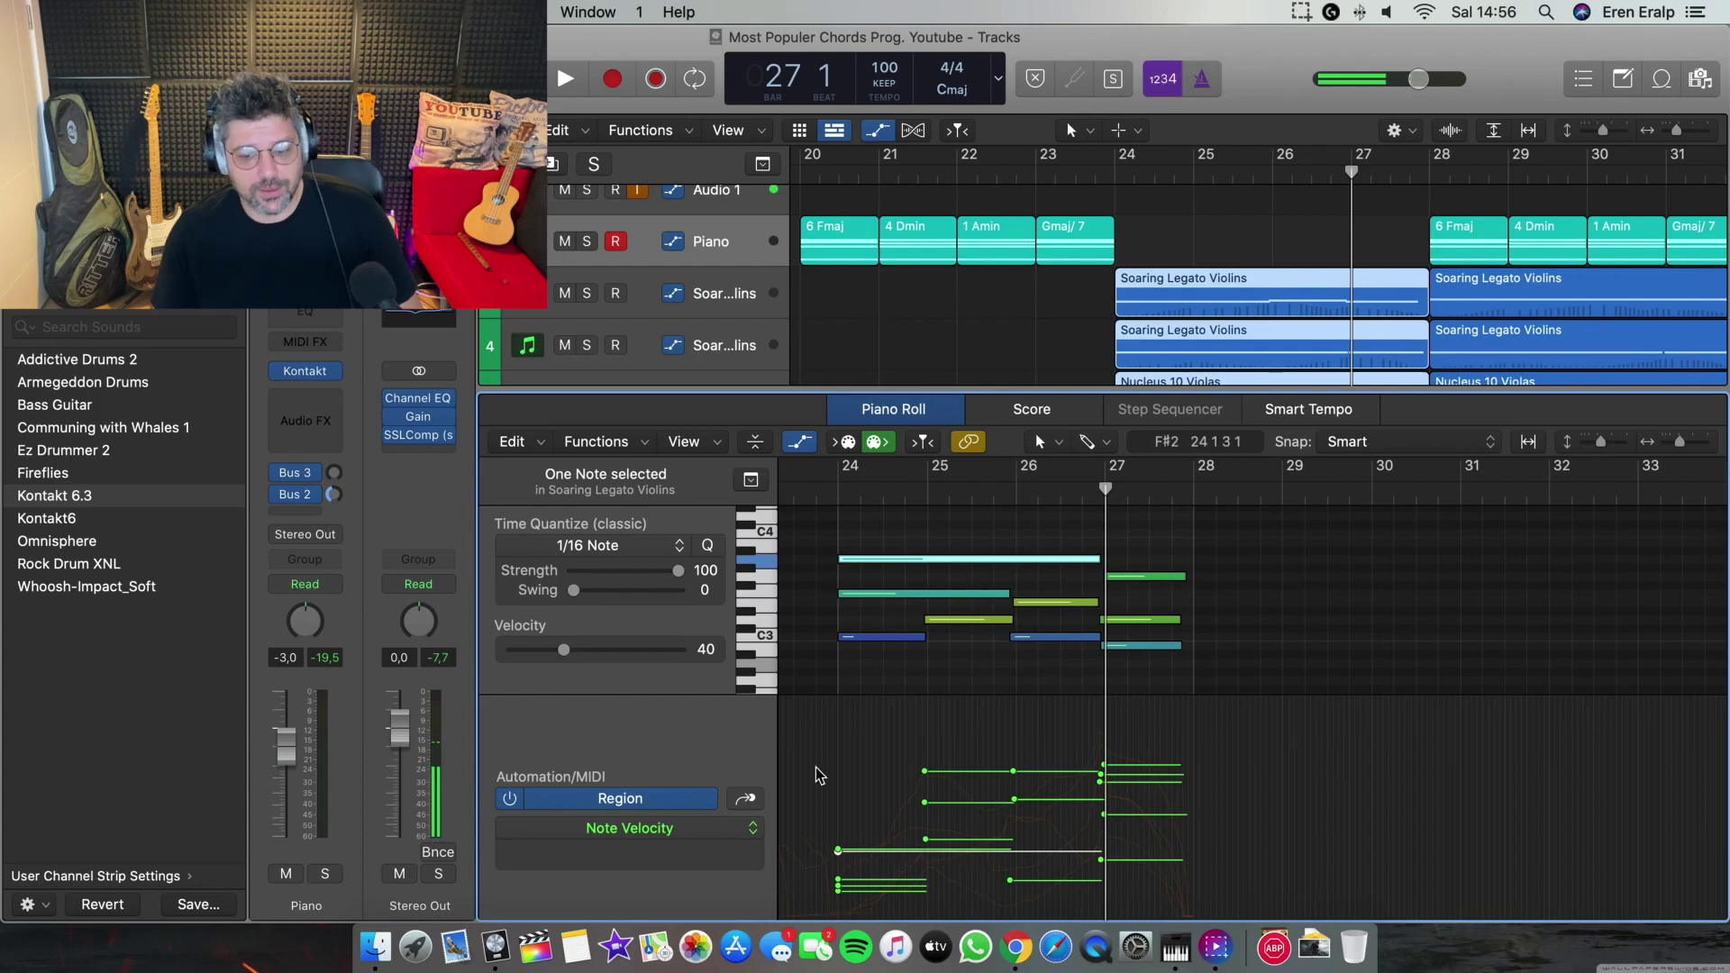
pyautogui.click(747, 799)
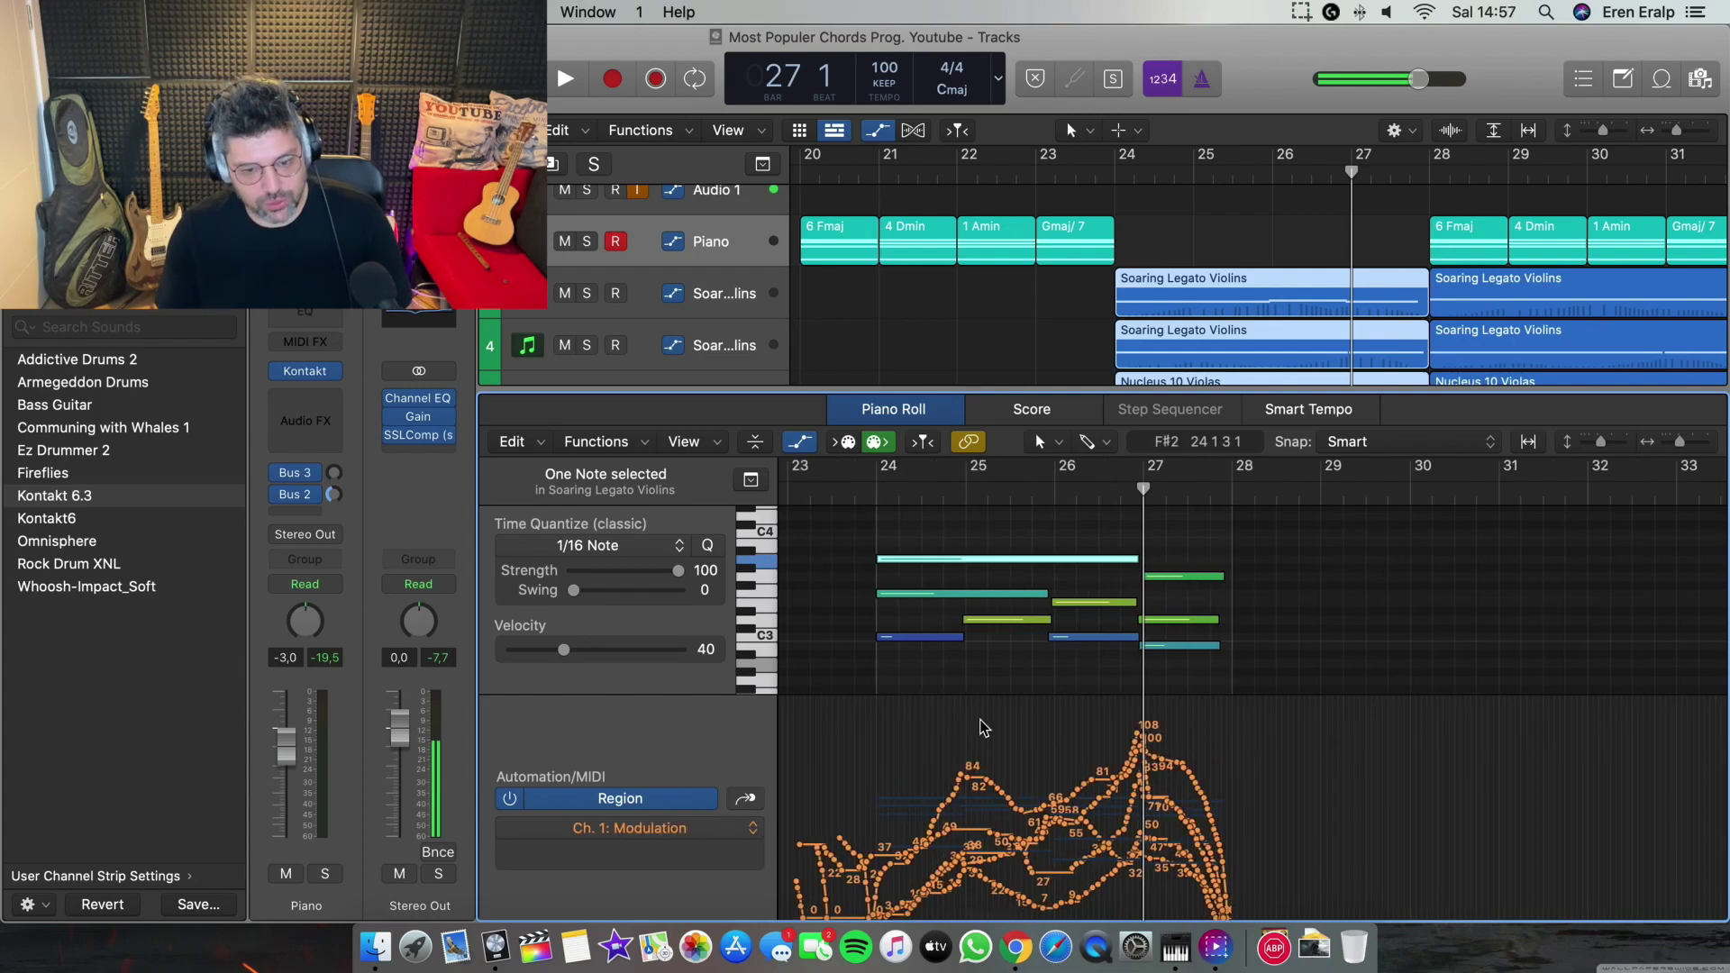
pyautogui.press('p')
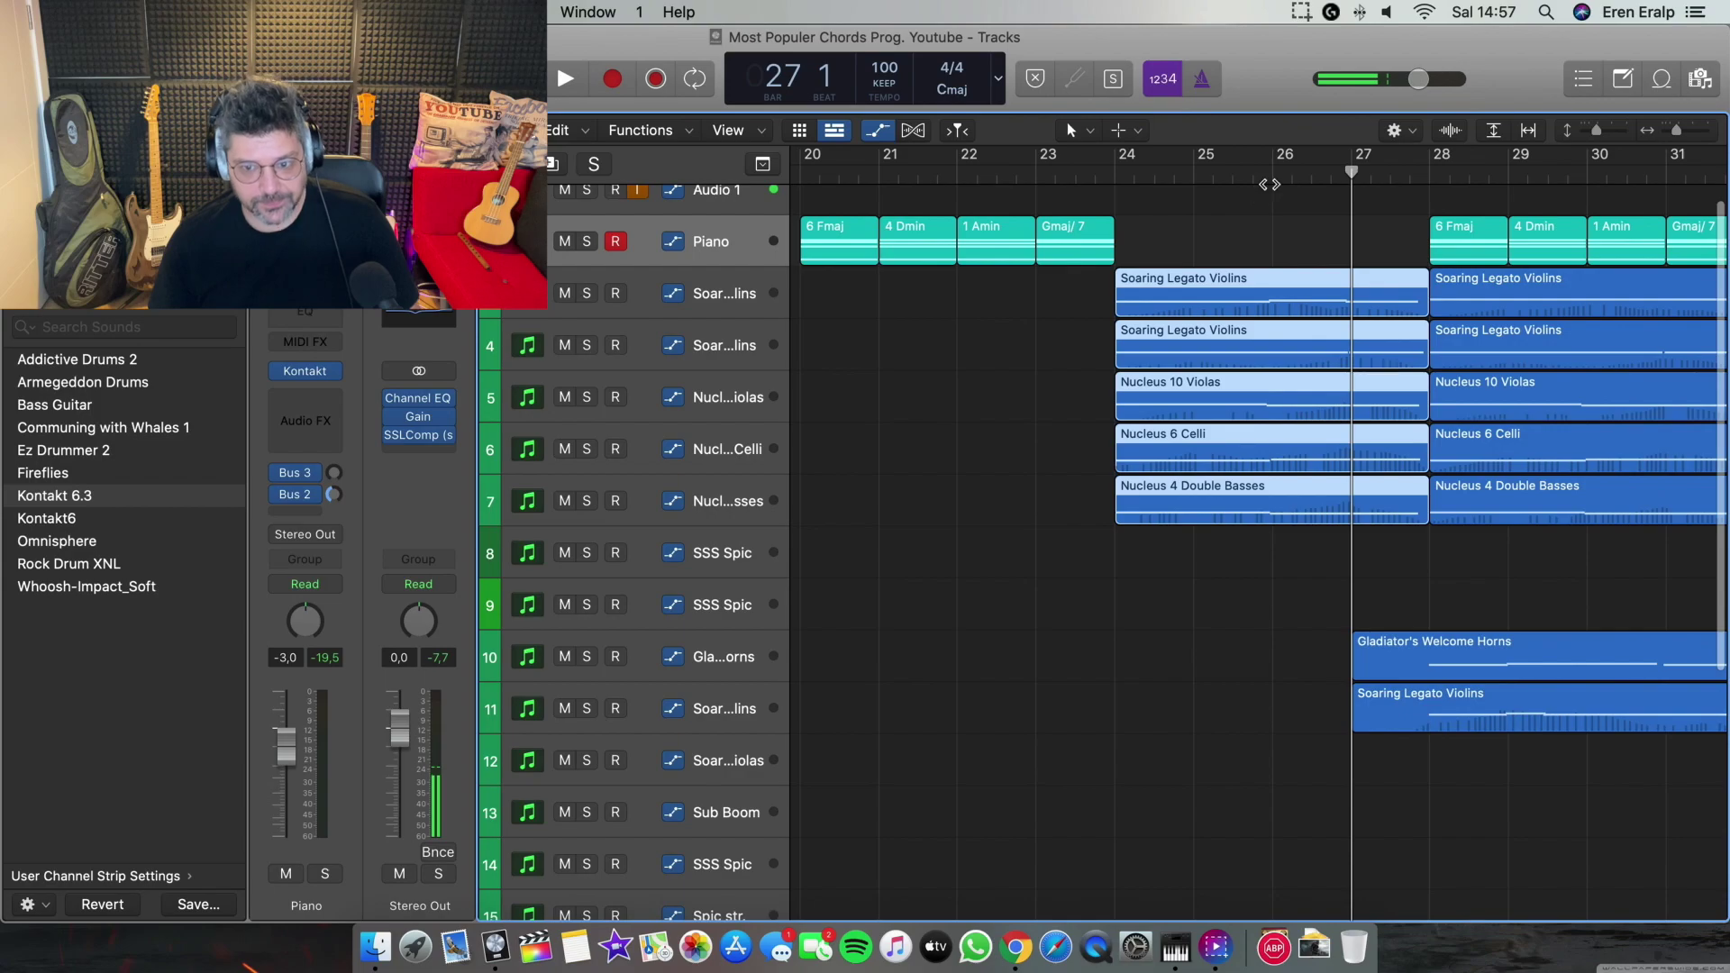
# Play the second progression's full orchestral arrangement from bar 27 to its end at bar 36
pyautogui.hscroll(5, 1267, 183)
pyautogui.press('space')
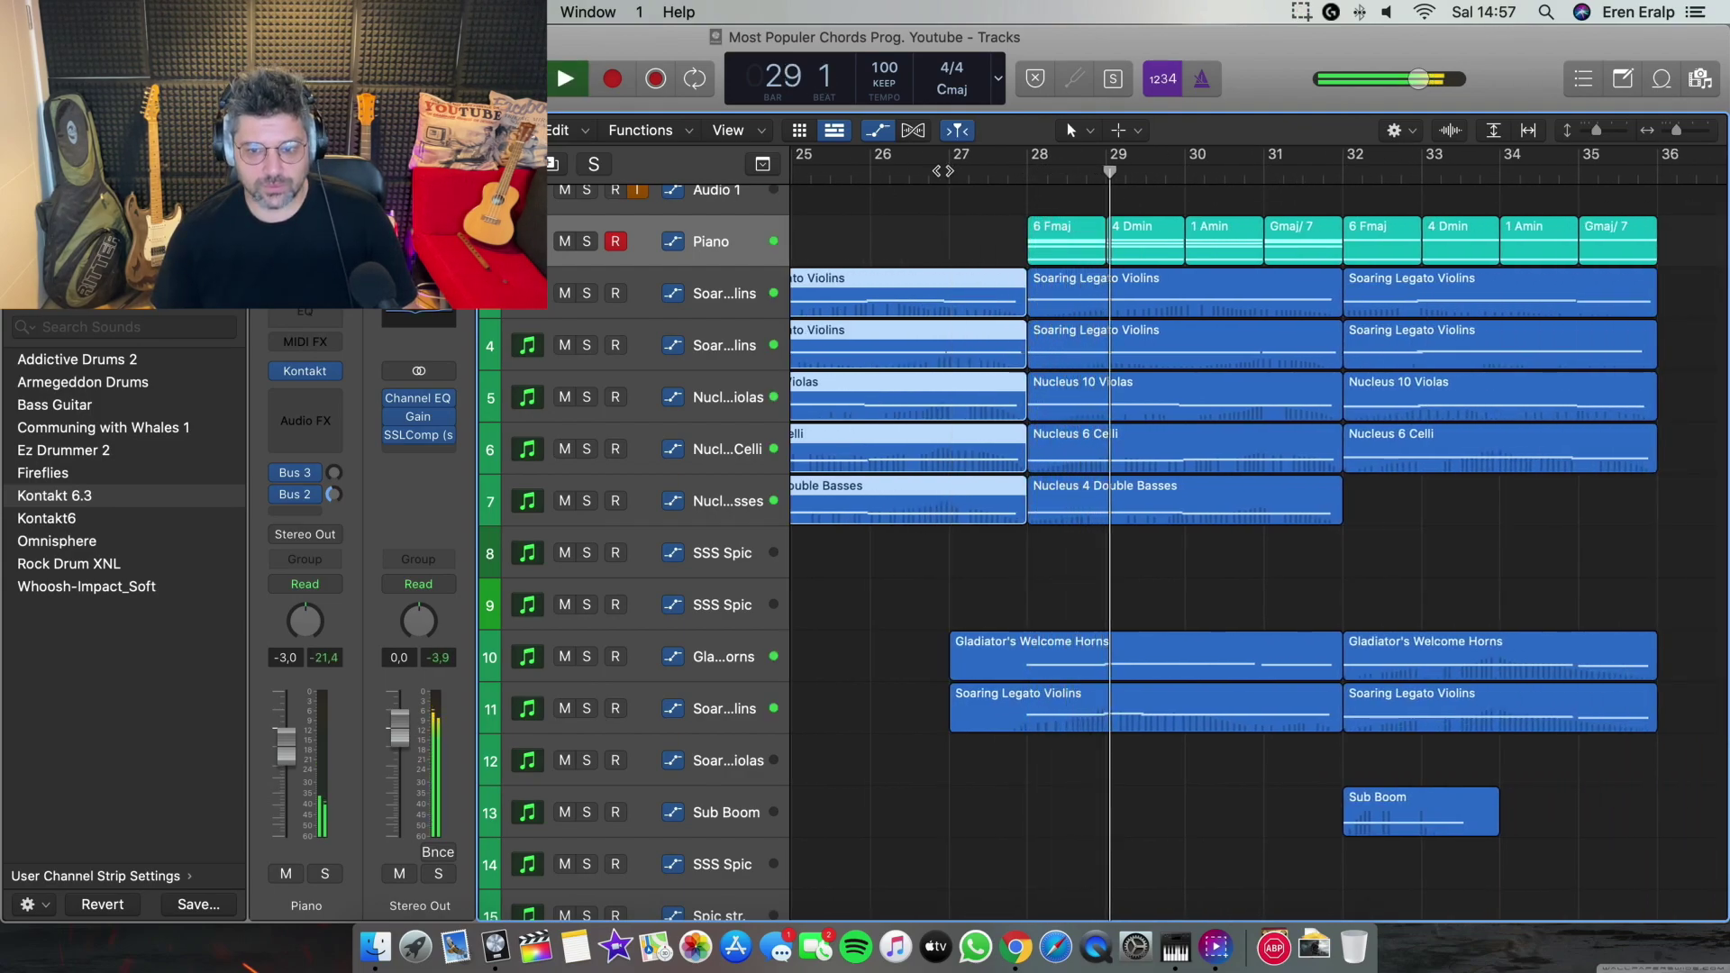
pyautogui.scroll(-5, 1317, 555)
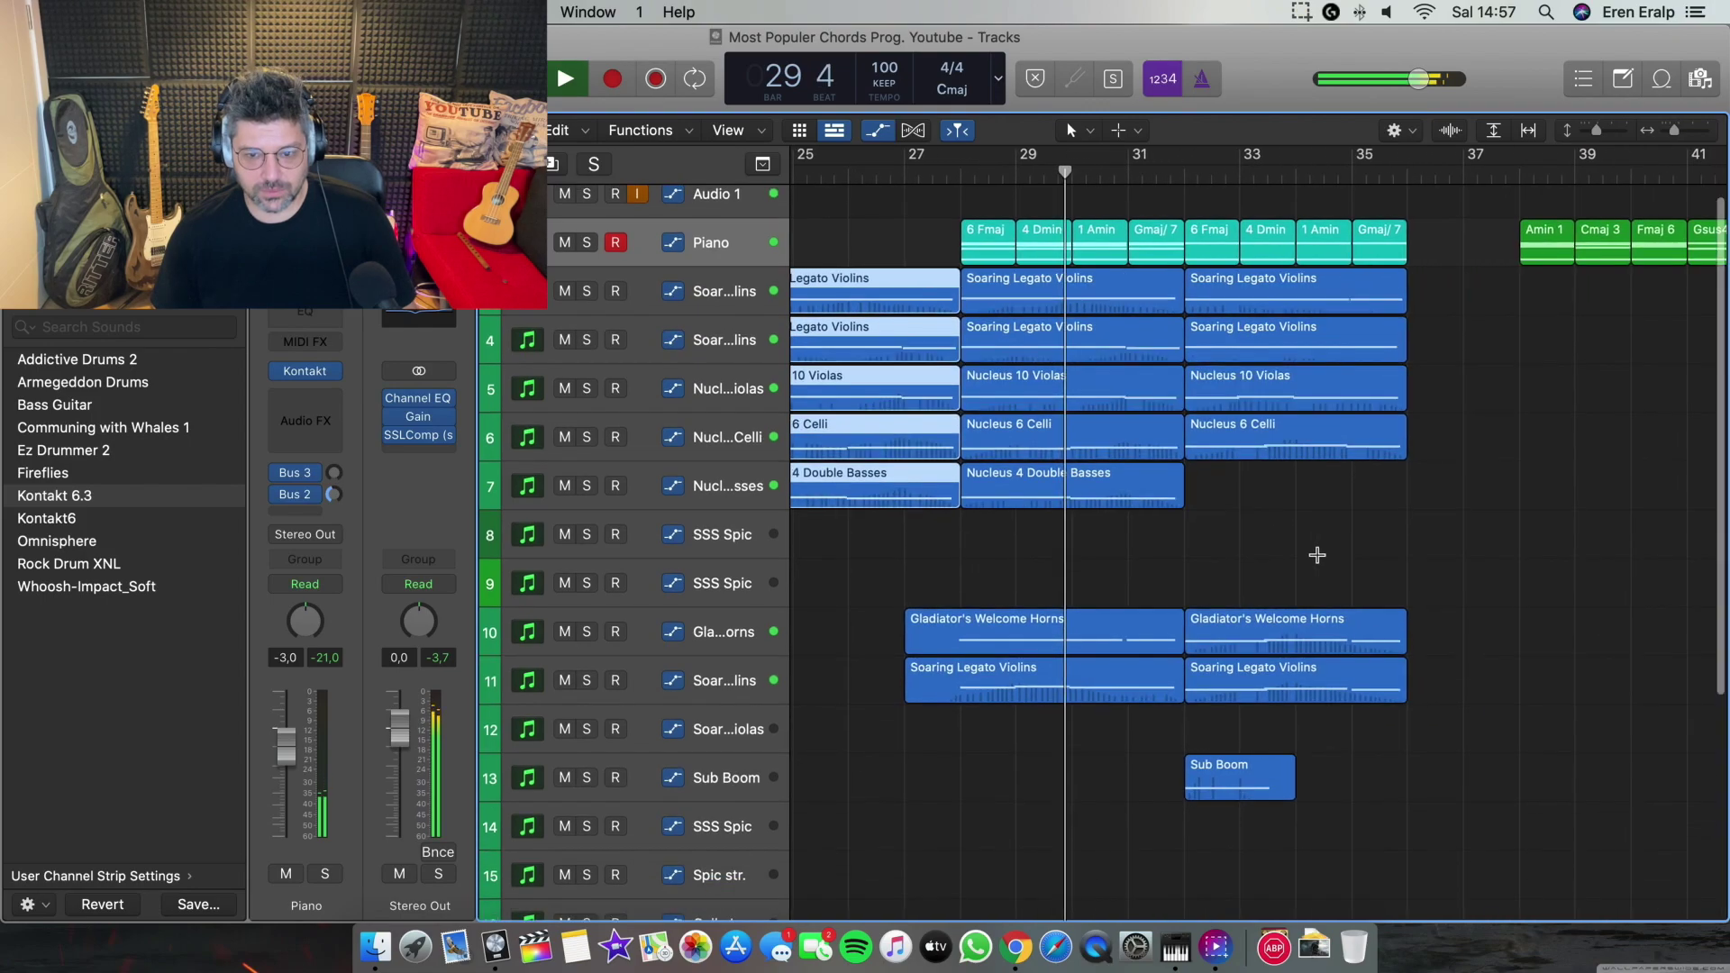
pyautogui.scroll(-3, 1318, 561)
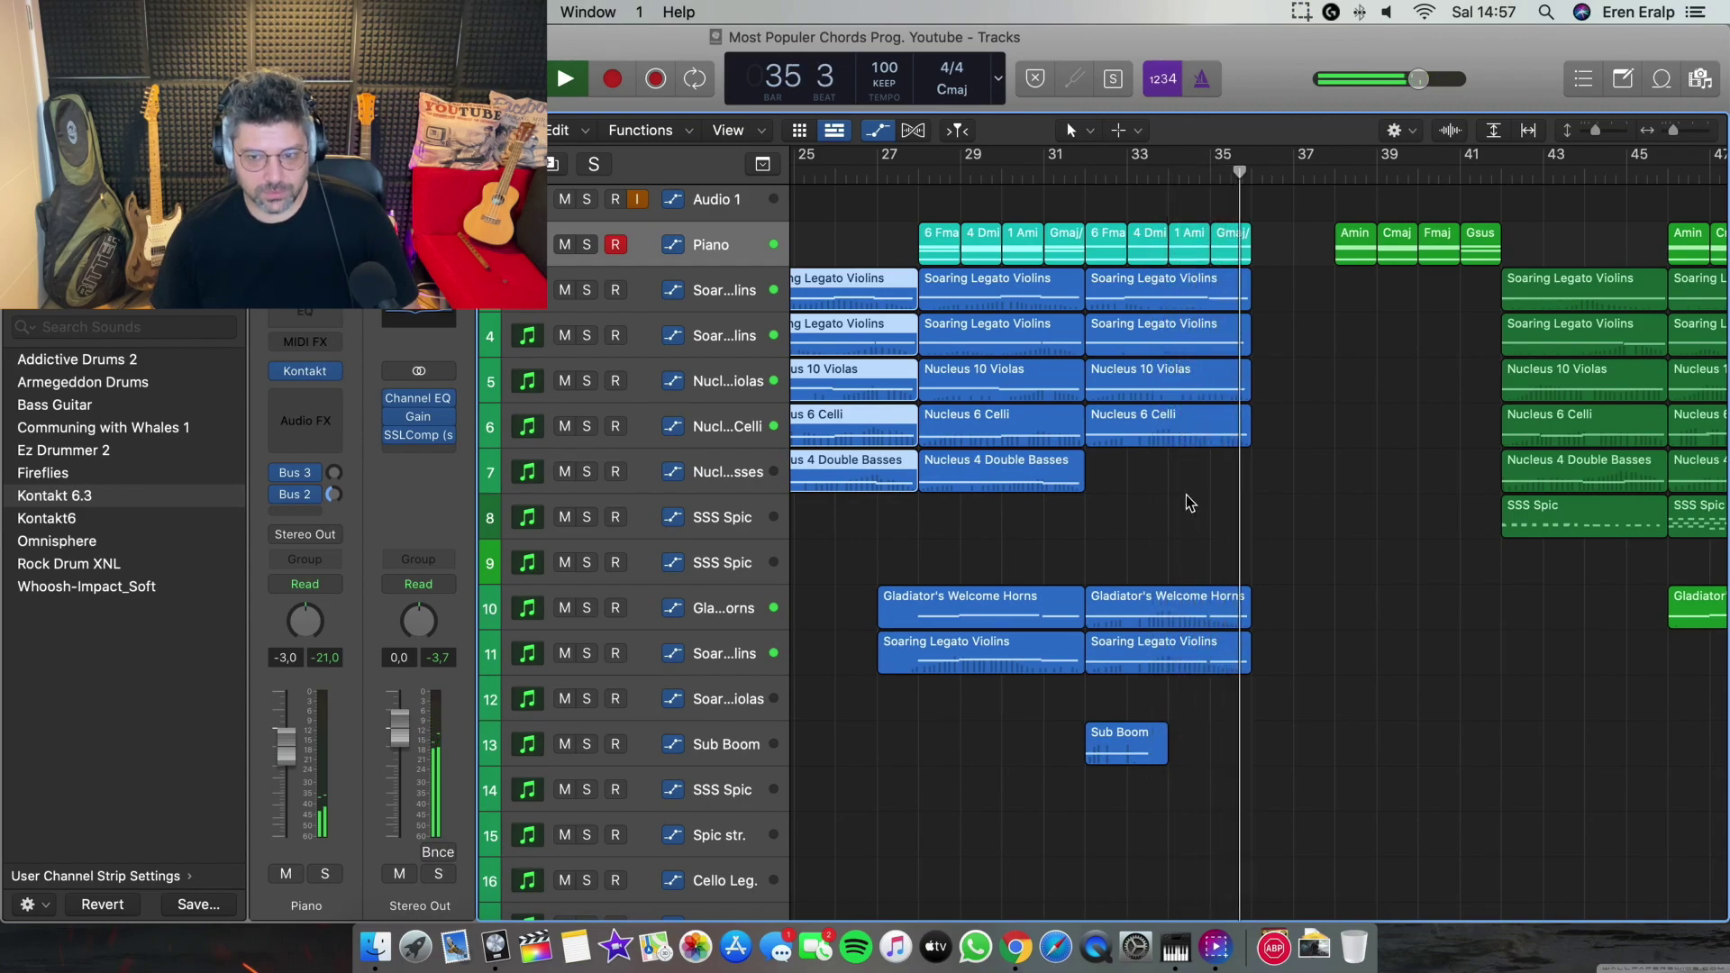
pyautogui.press('space')
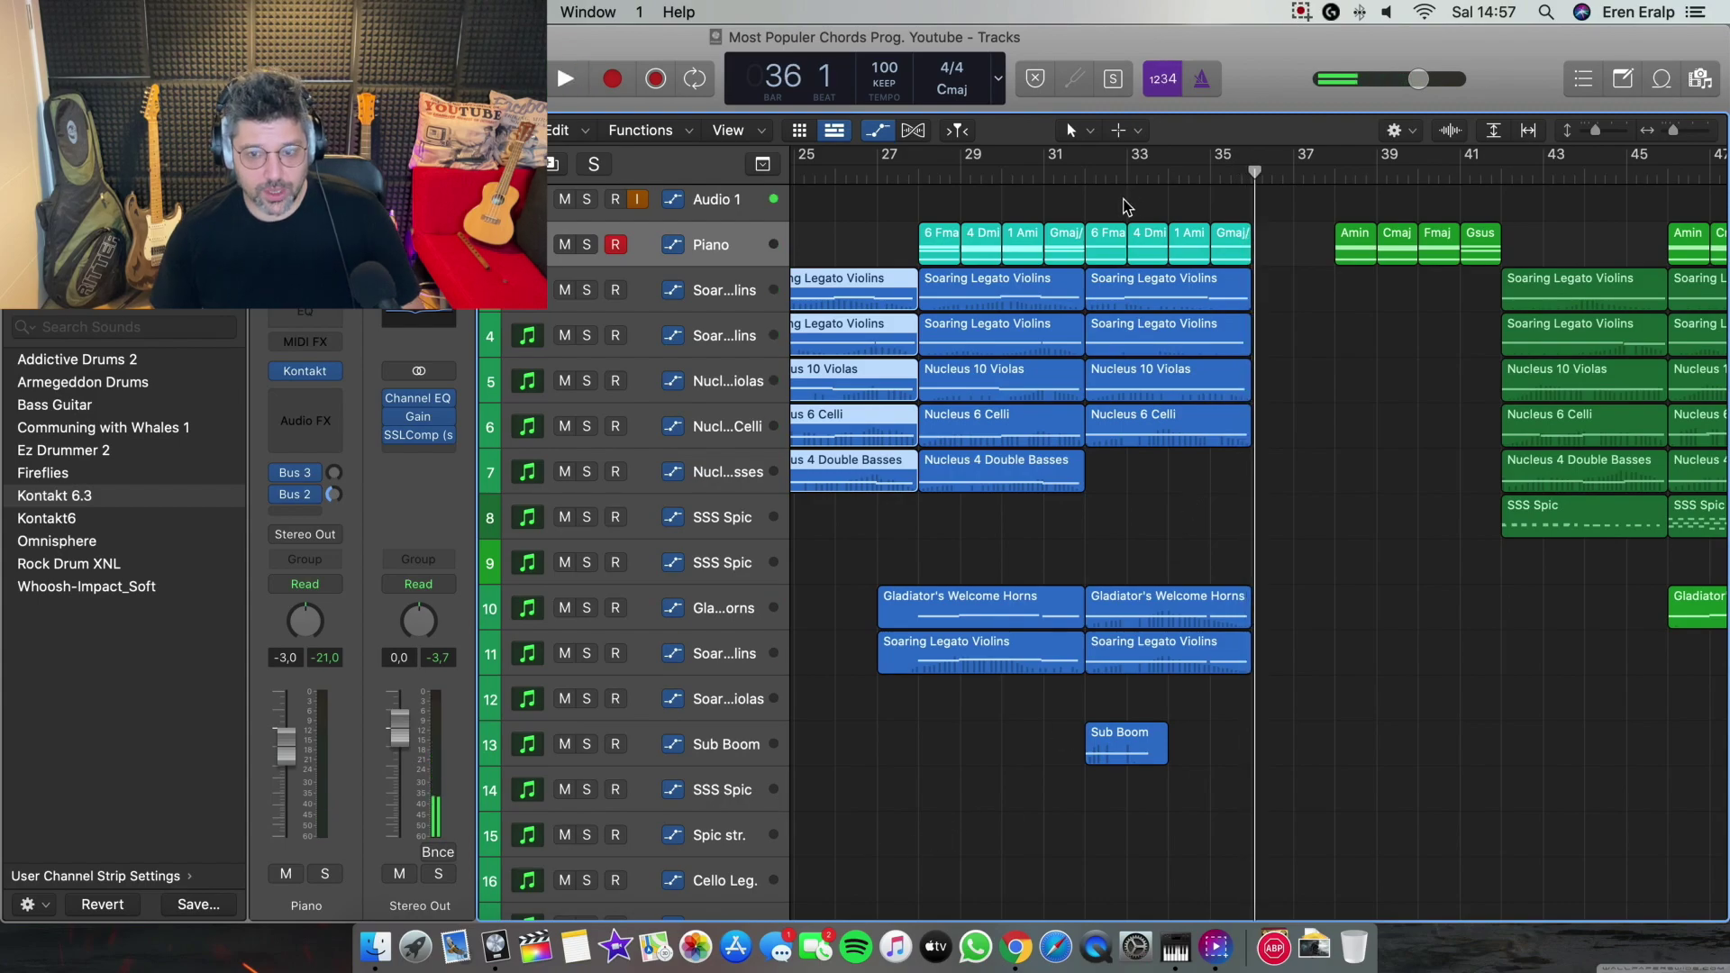
# Set the playhead to bar 38, view the third progression's four piano chord regions in the Piano Roll, and close the editor
pyautogui.click(1125, 200)
pyautogui.scroll(1, 1125, 200)
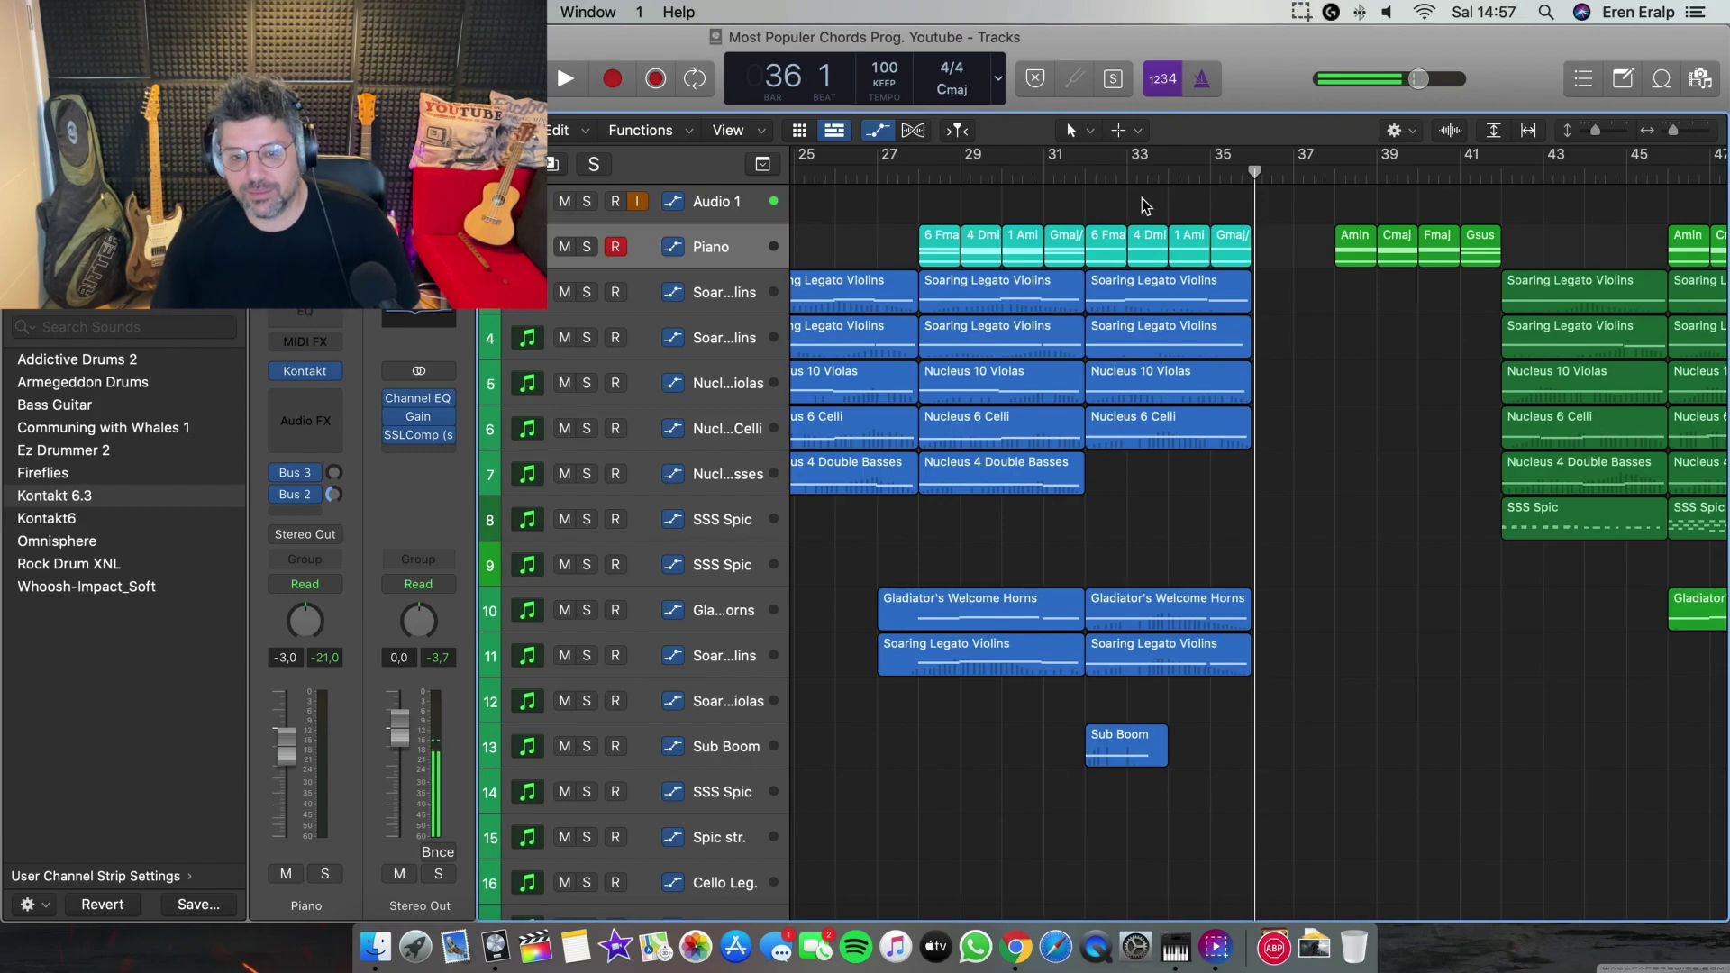
pyautogui.hscroll(6, 1148, 248)
pyautogui.hscroll(-3, 1148, 247)
pyautogui.click(1147, 178)
pyautogui.moveTo(1108, 232); pyautogui.dragTo(1284, 257)
pyautogui.doubleClick(1283, 257)
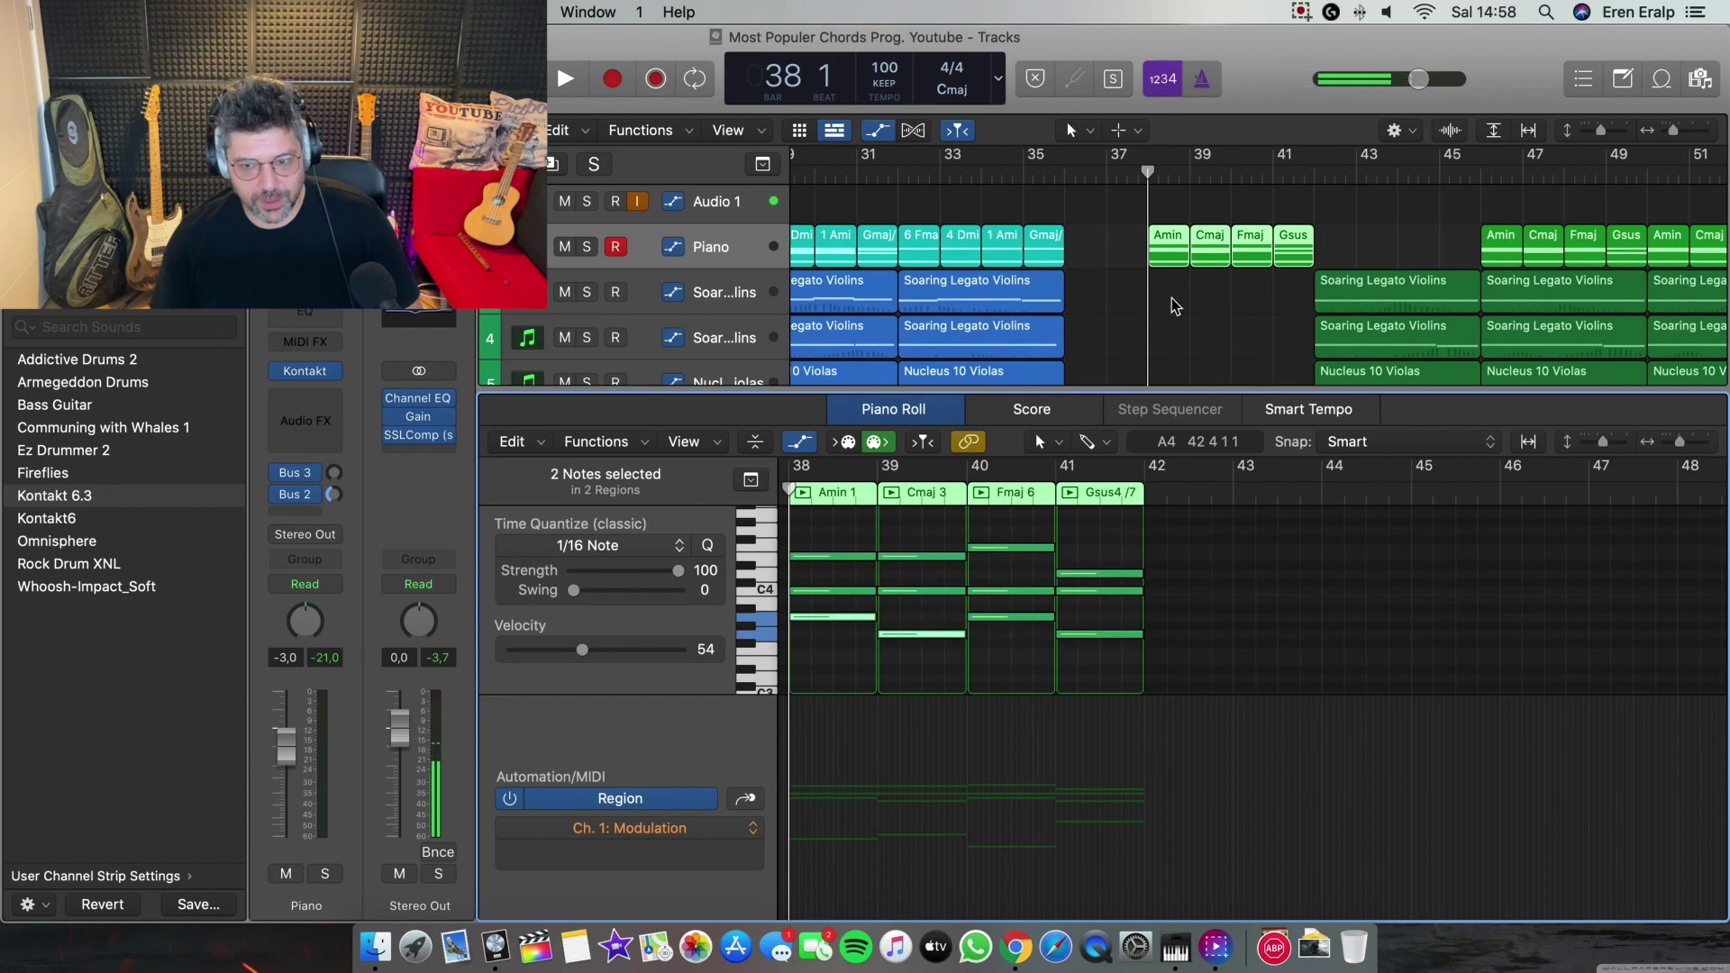
pyautogui.press('e')
# Play the third progression's piano chords and orchestral arrangement from bar 38 to bar 54, and look back over its regions
pyautogui.press('space')
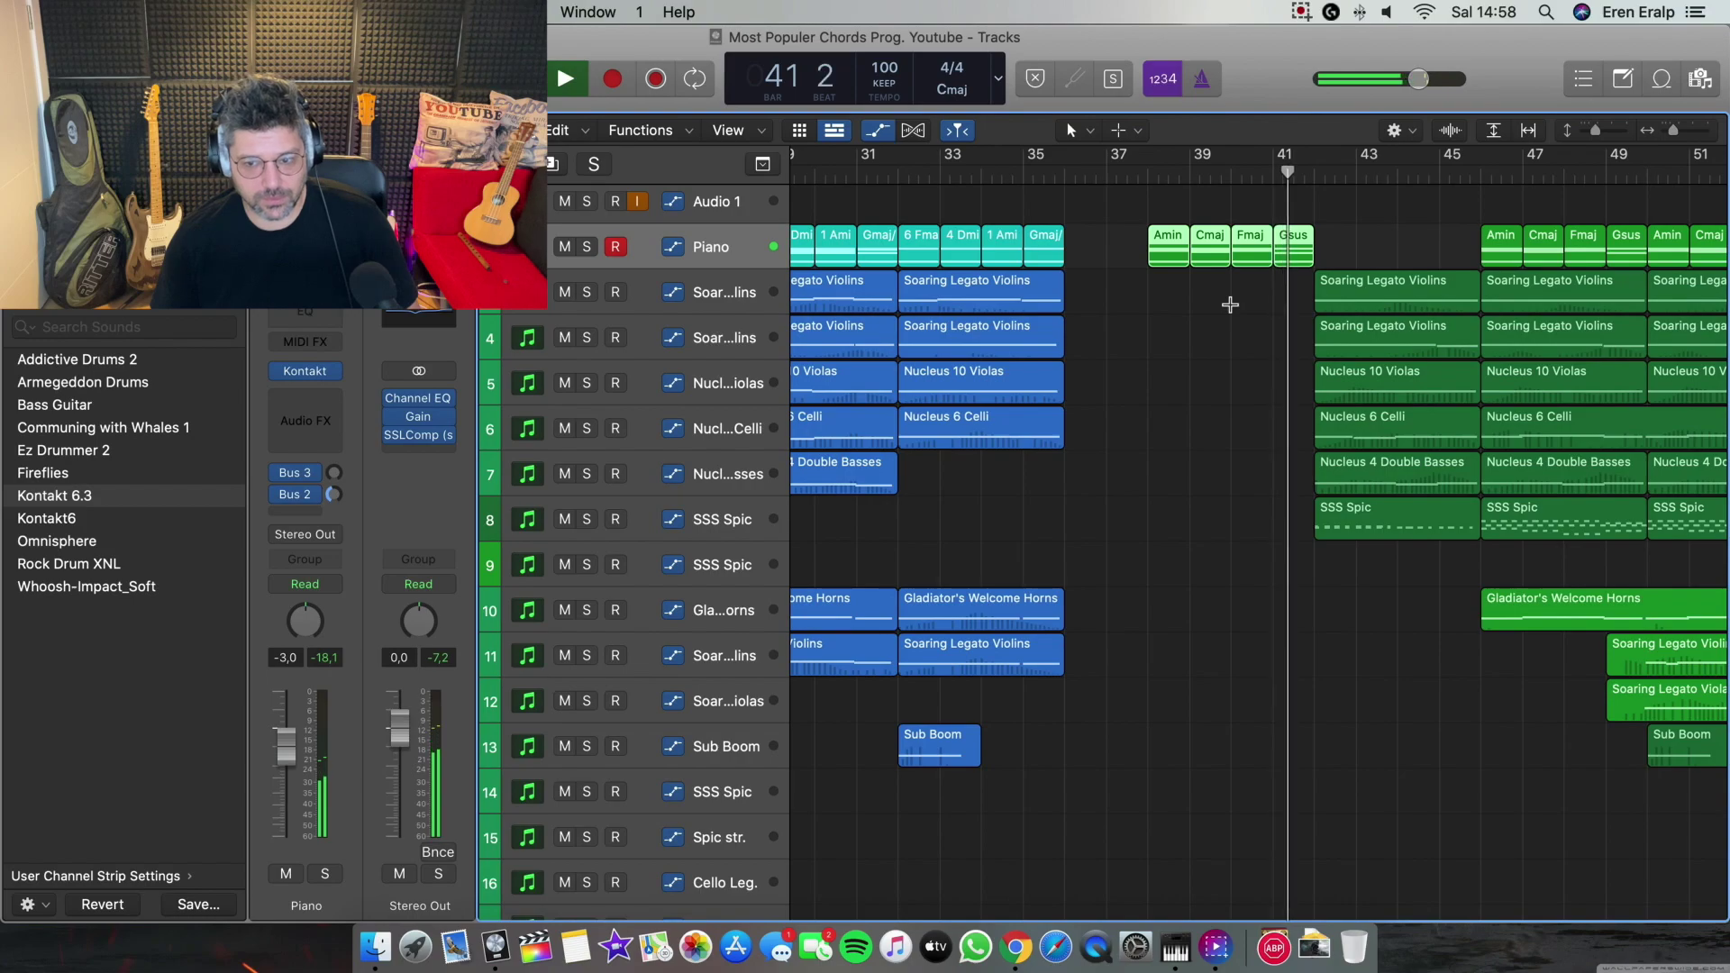
pyautogui.hscroll(3, 1230, 305)
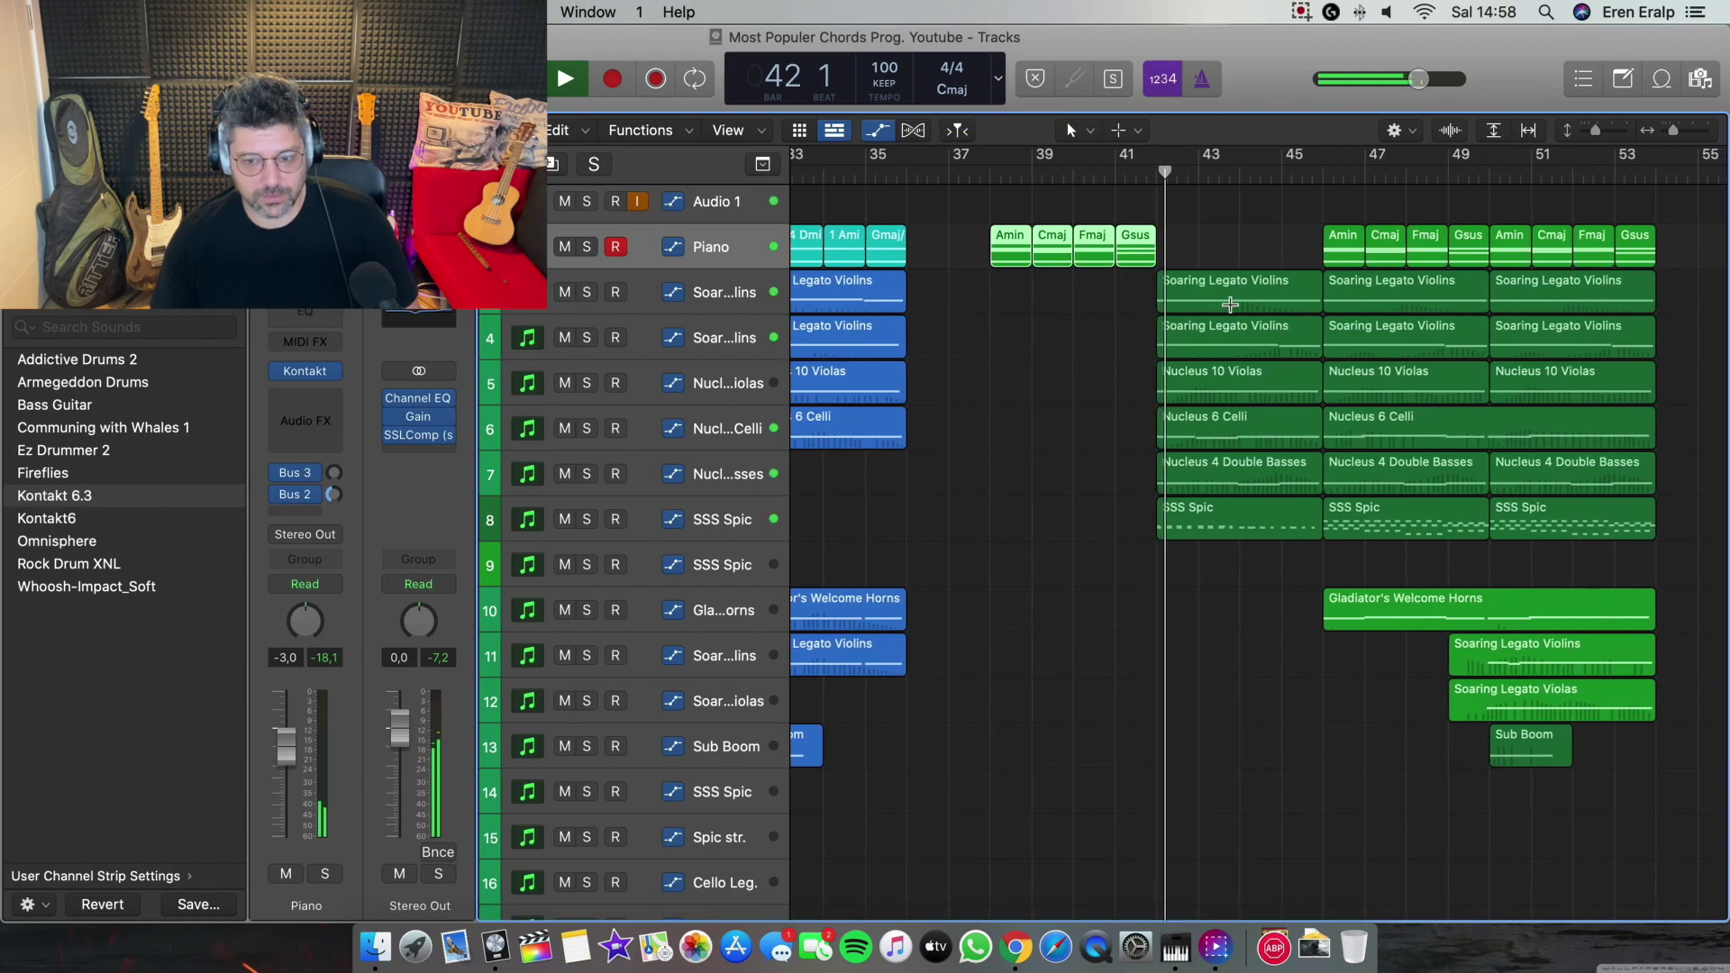
pyautogui.hscroll(5, 1136, 288)
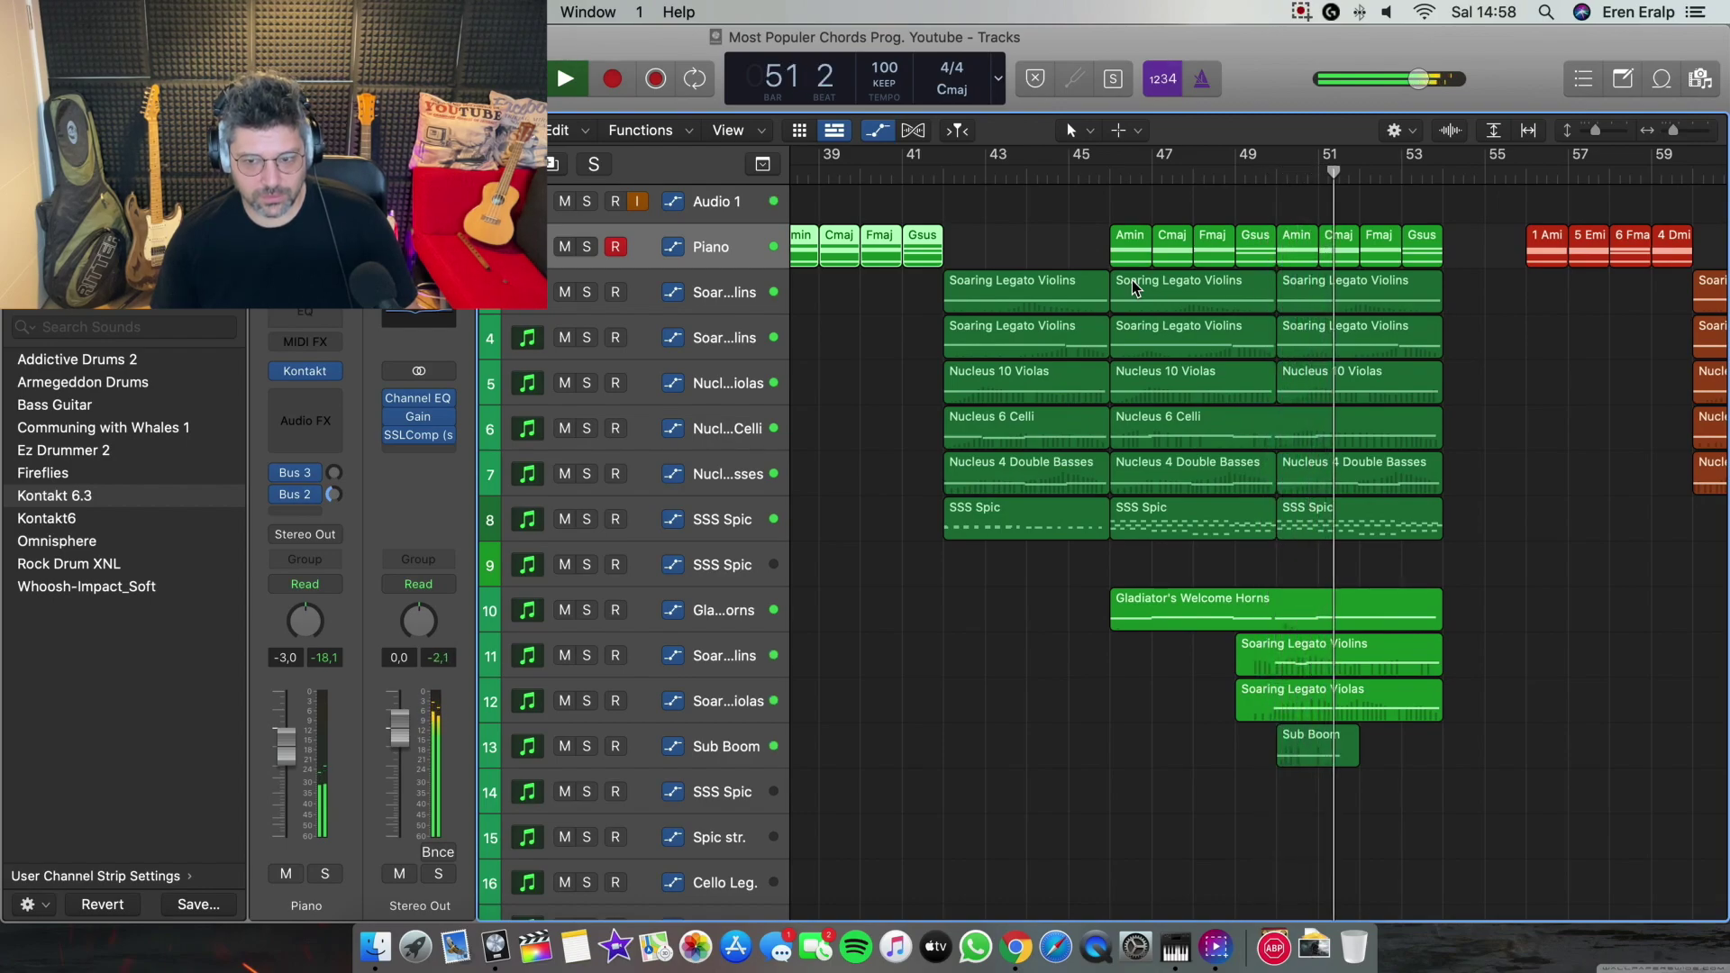
pyautogui.hscroll(5, 1133, 287)
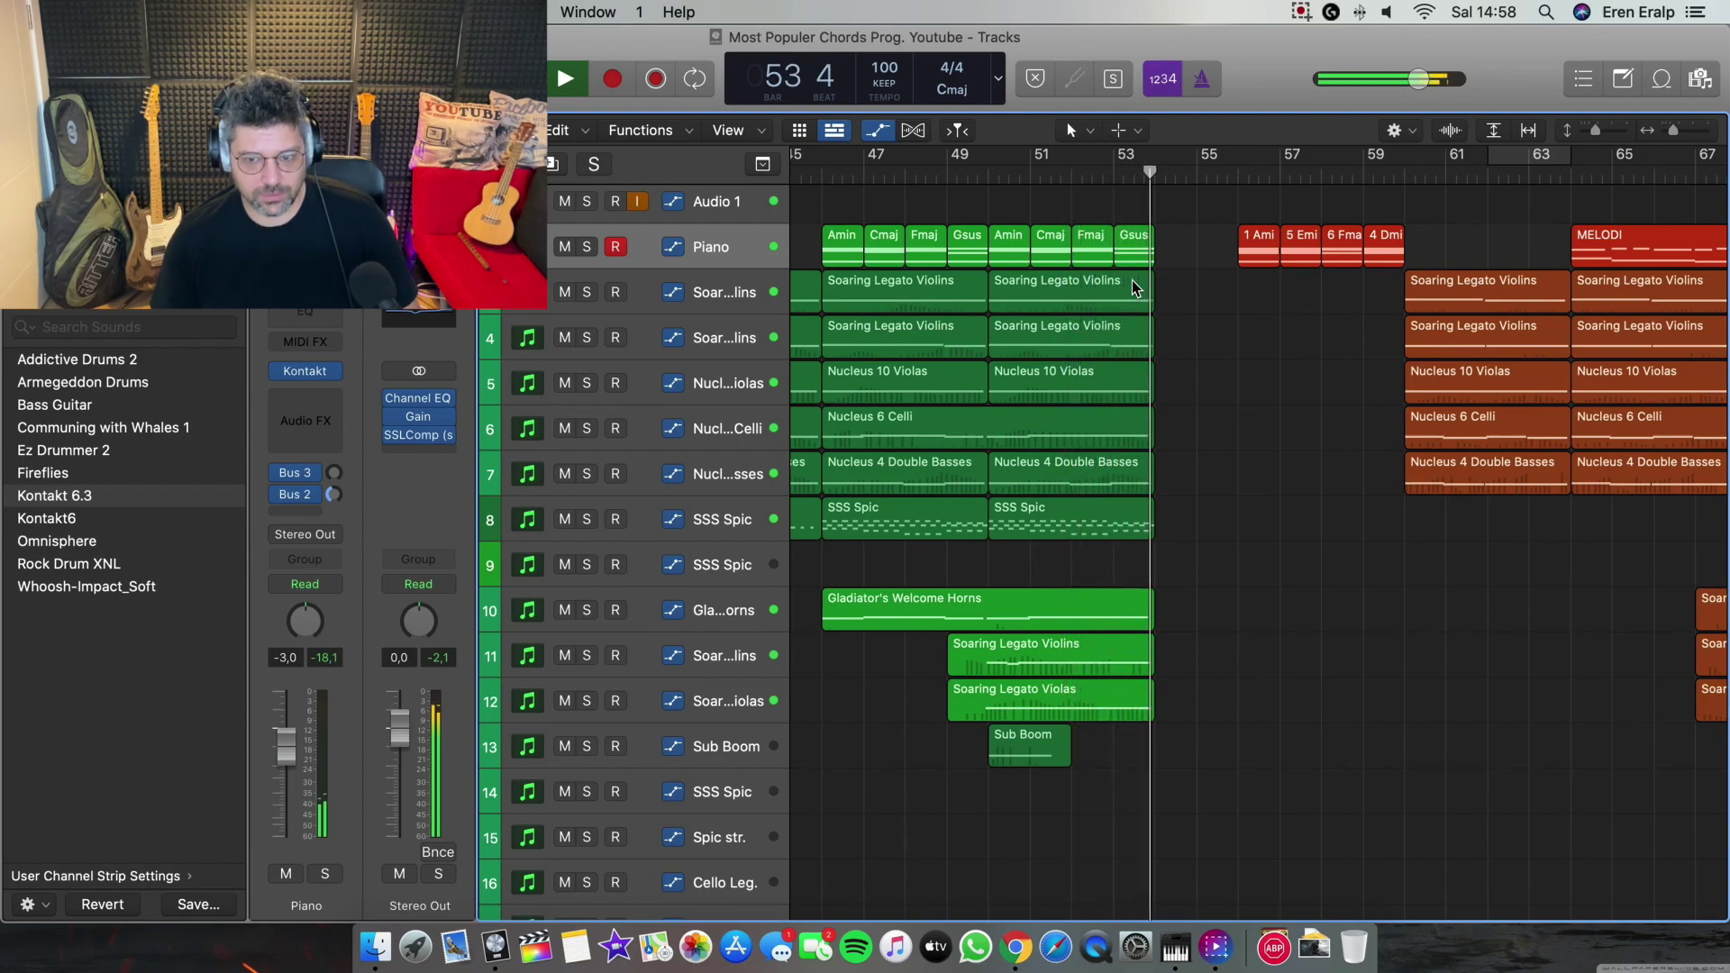
pyautogui.press('space')
pyautogui.hscroll(-5, 1135, 196)
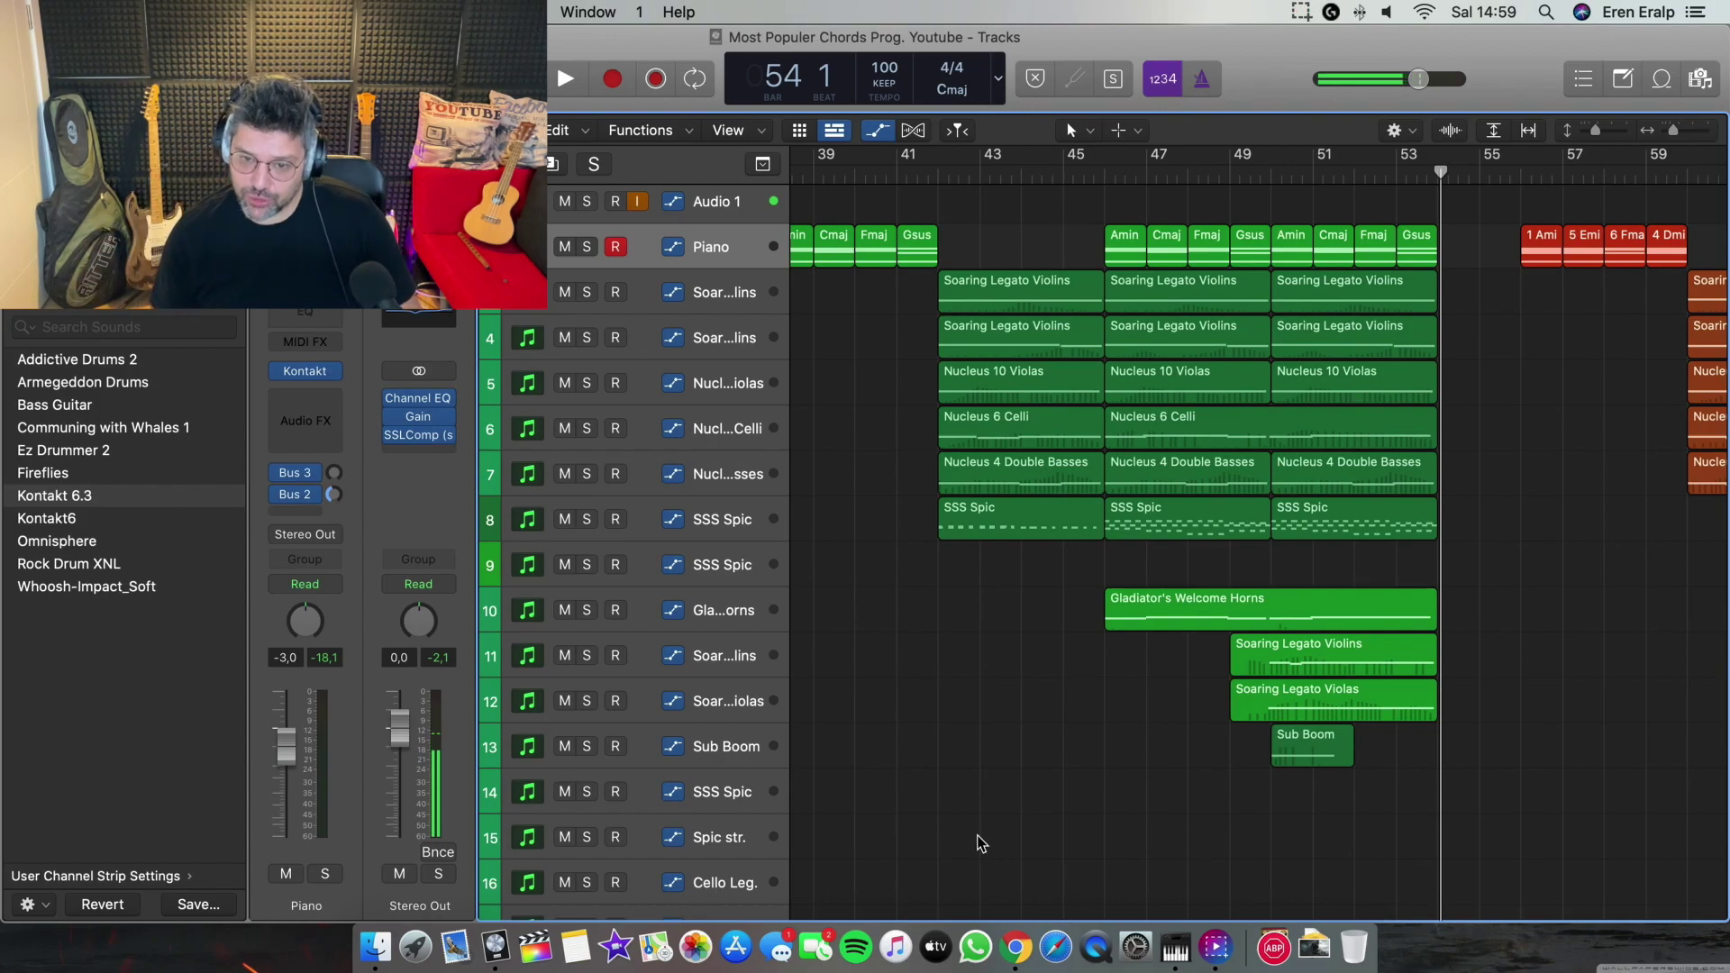
pyautogui.hscroll(-1, 973, 837)
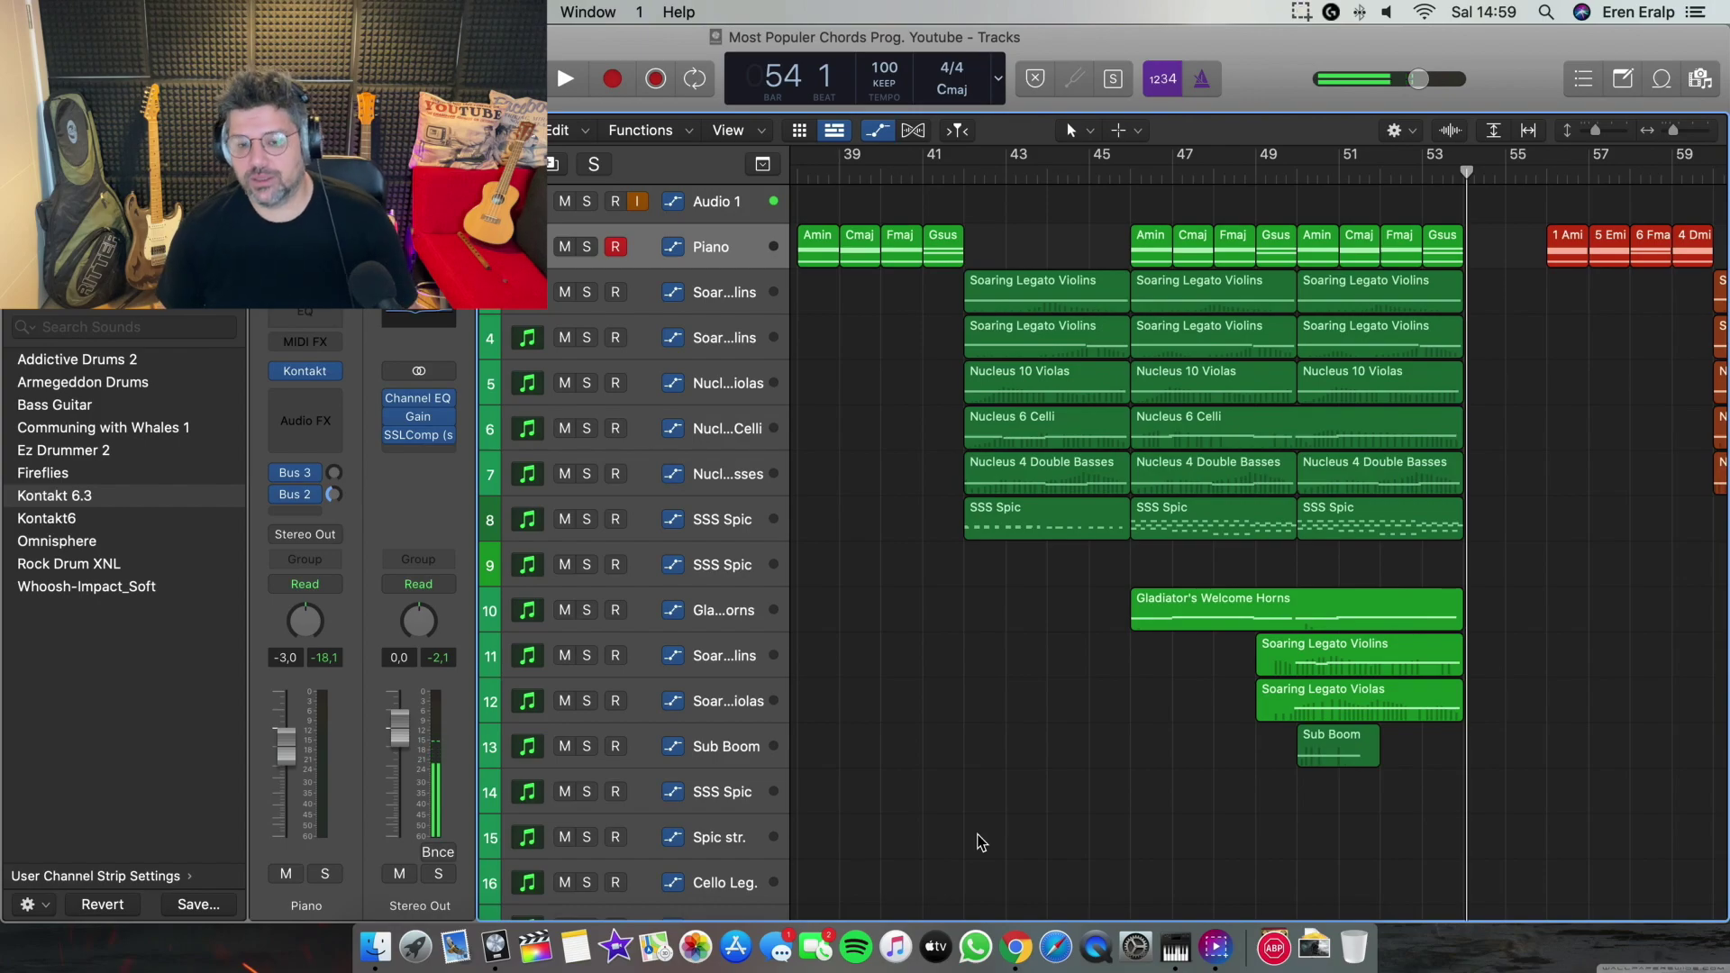
# Play the fourth progression from bar 56, covering its red piano chords and the string section up to bar 63, beat 4
pyautogui.hscroll(10, 981, 842)
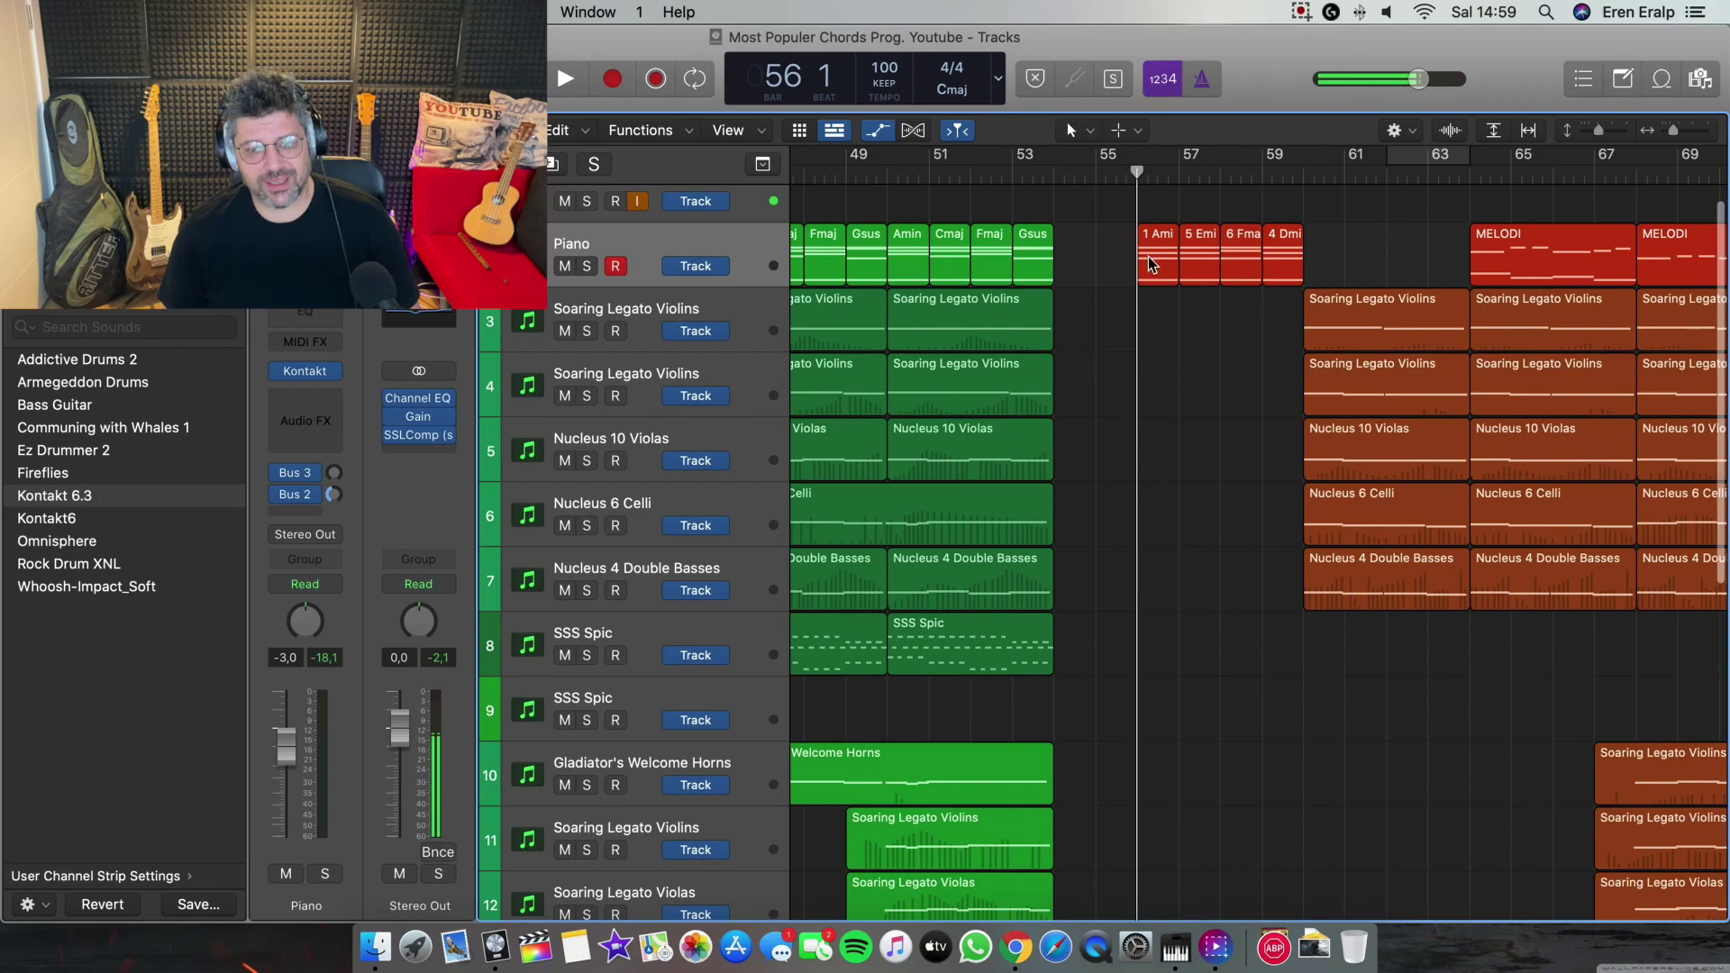
pyautogui.scroll(3, 1151, 264)
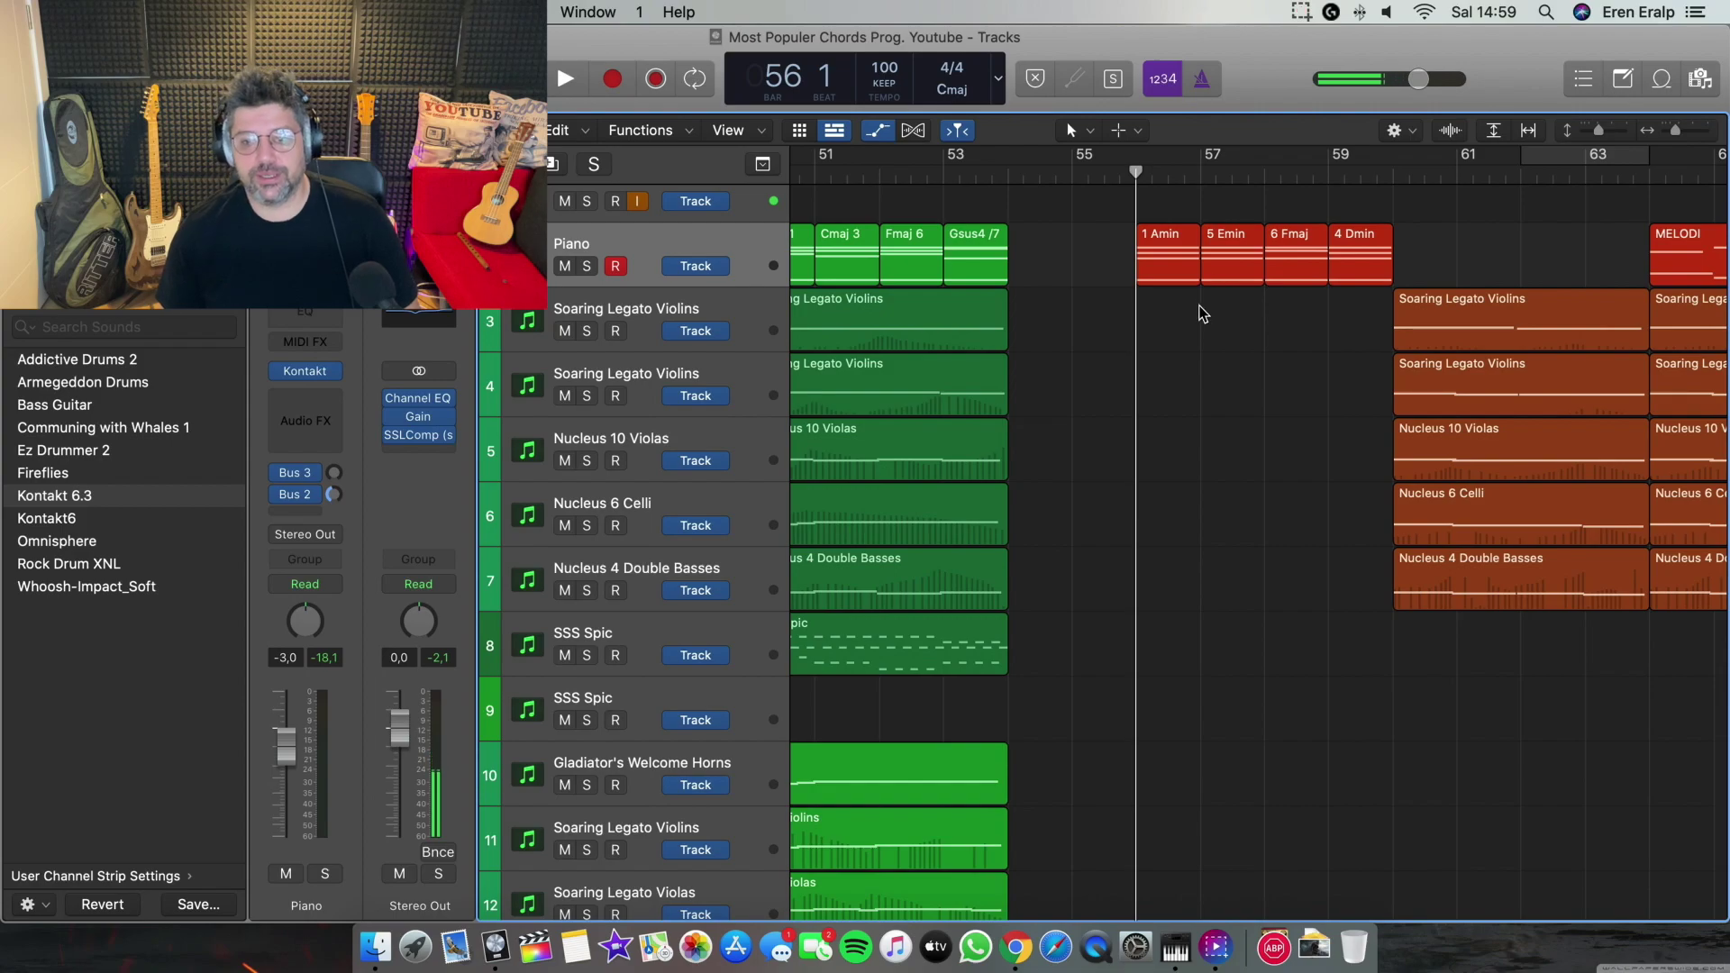
pyautogui.hscroll(4, 1203, 313)
pyautogui.press('space')
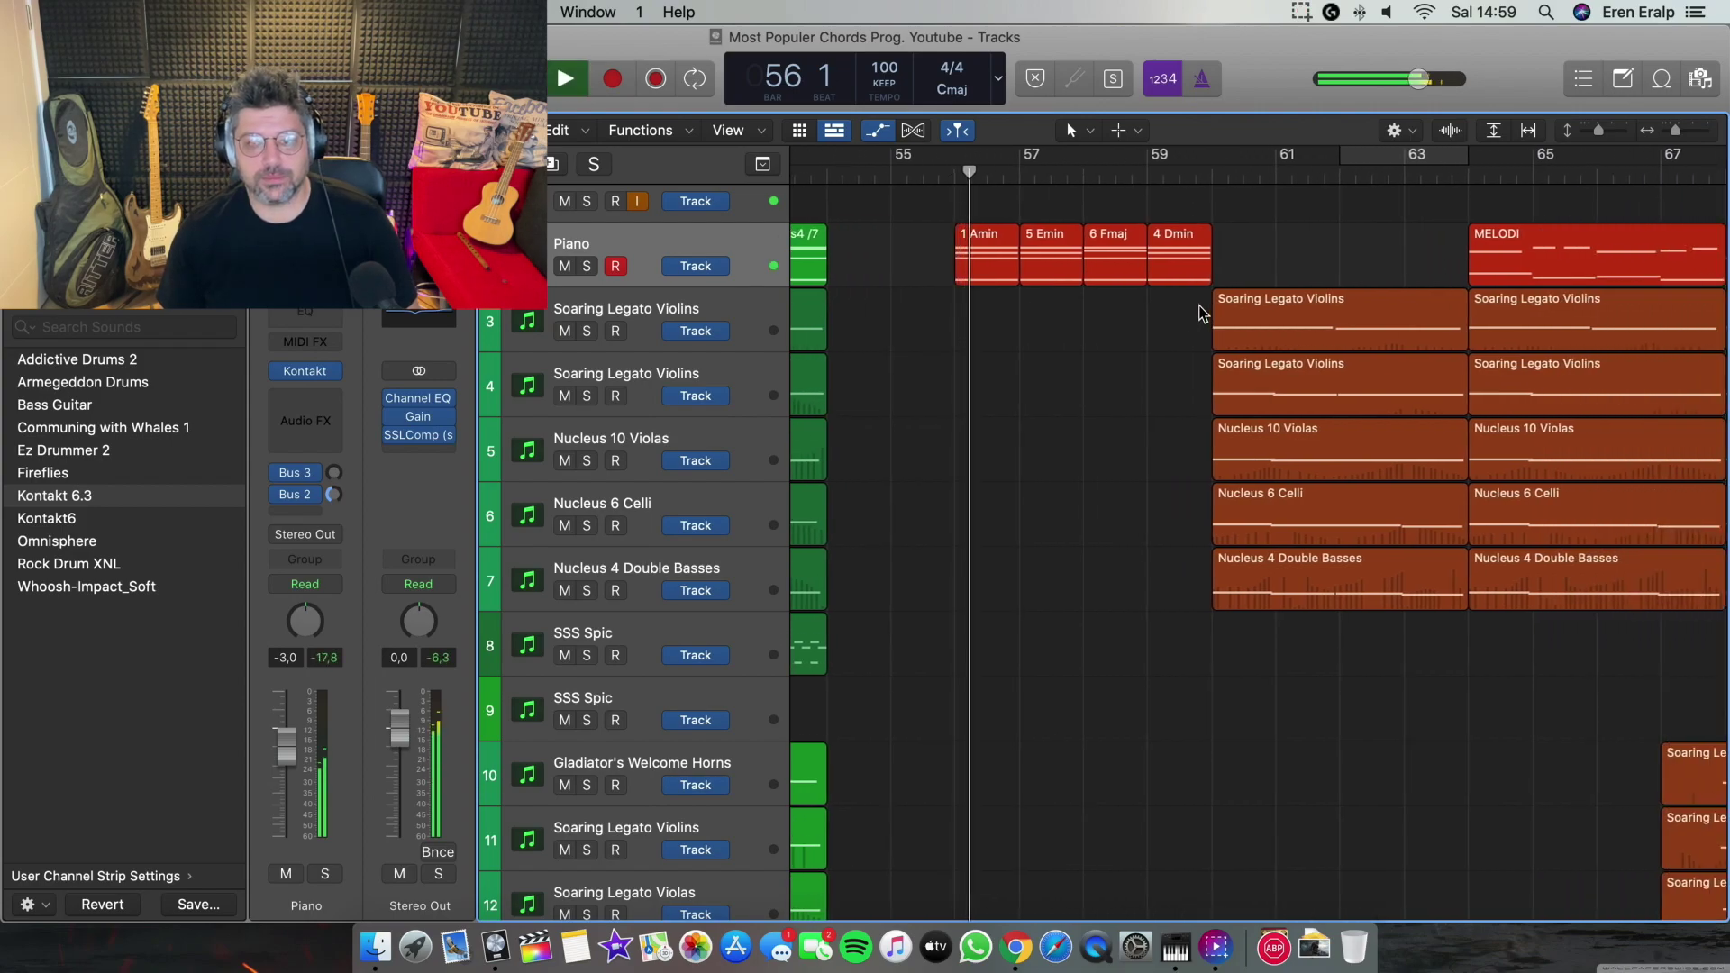
pyautogui.scroll(-3, 1203, 314)
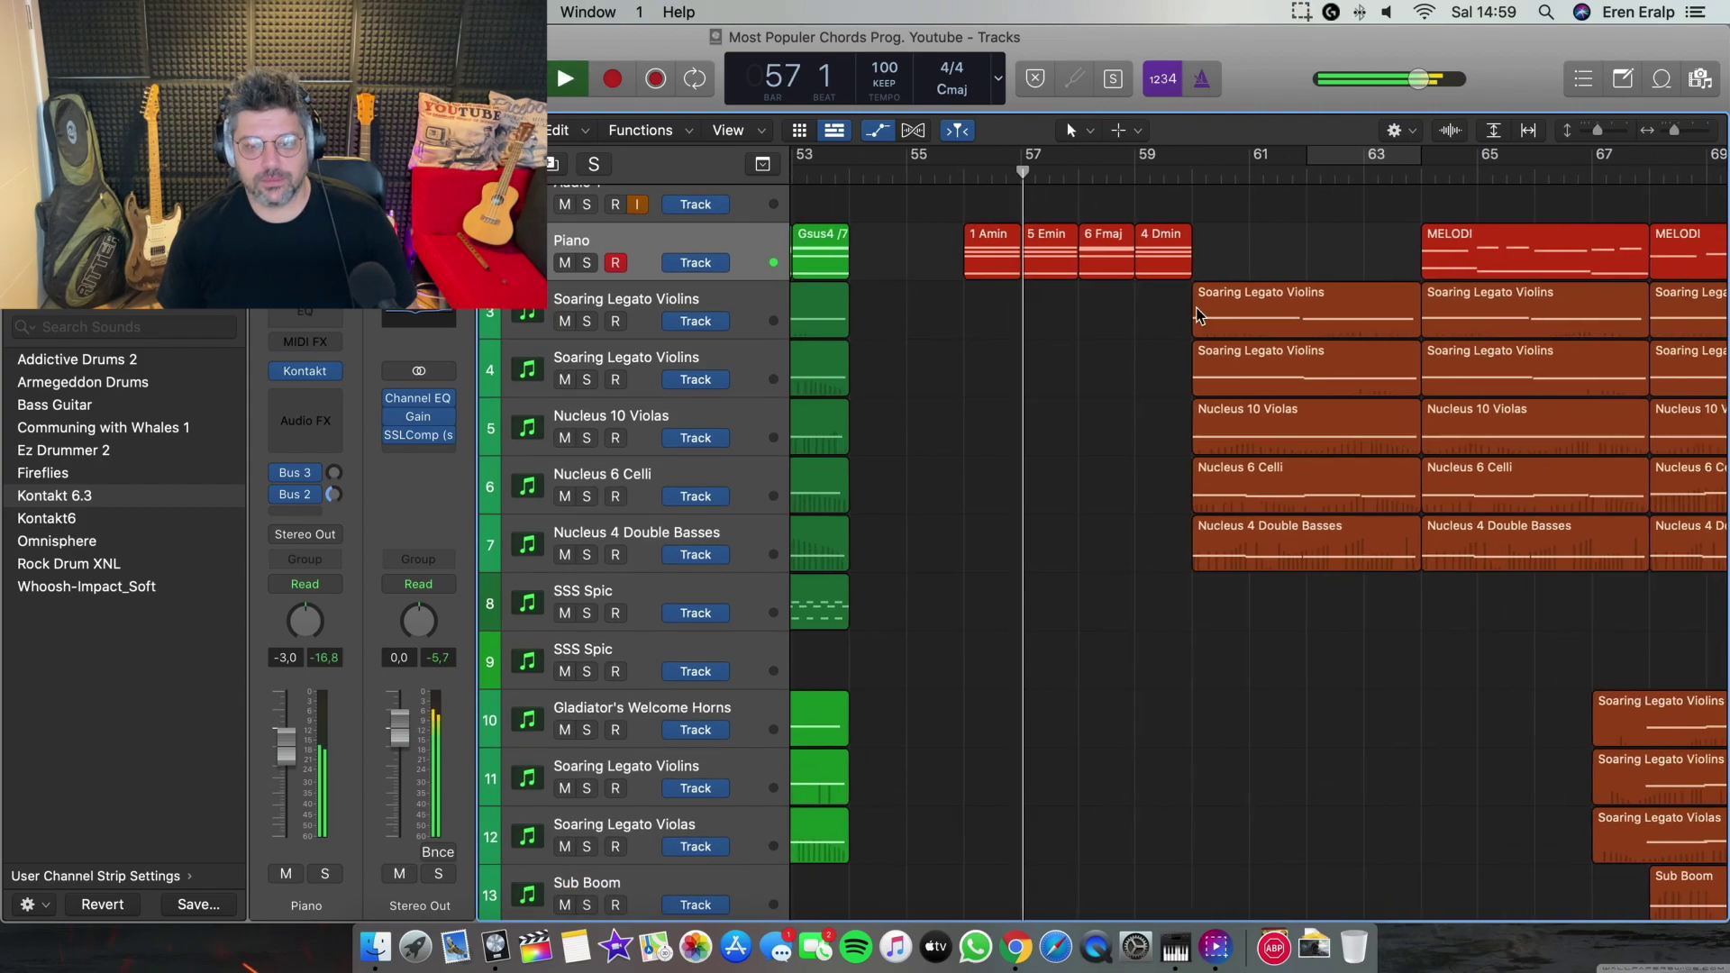
pyautogui.scroll(-3, 1200, 316)
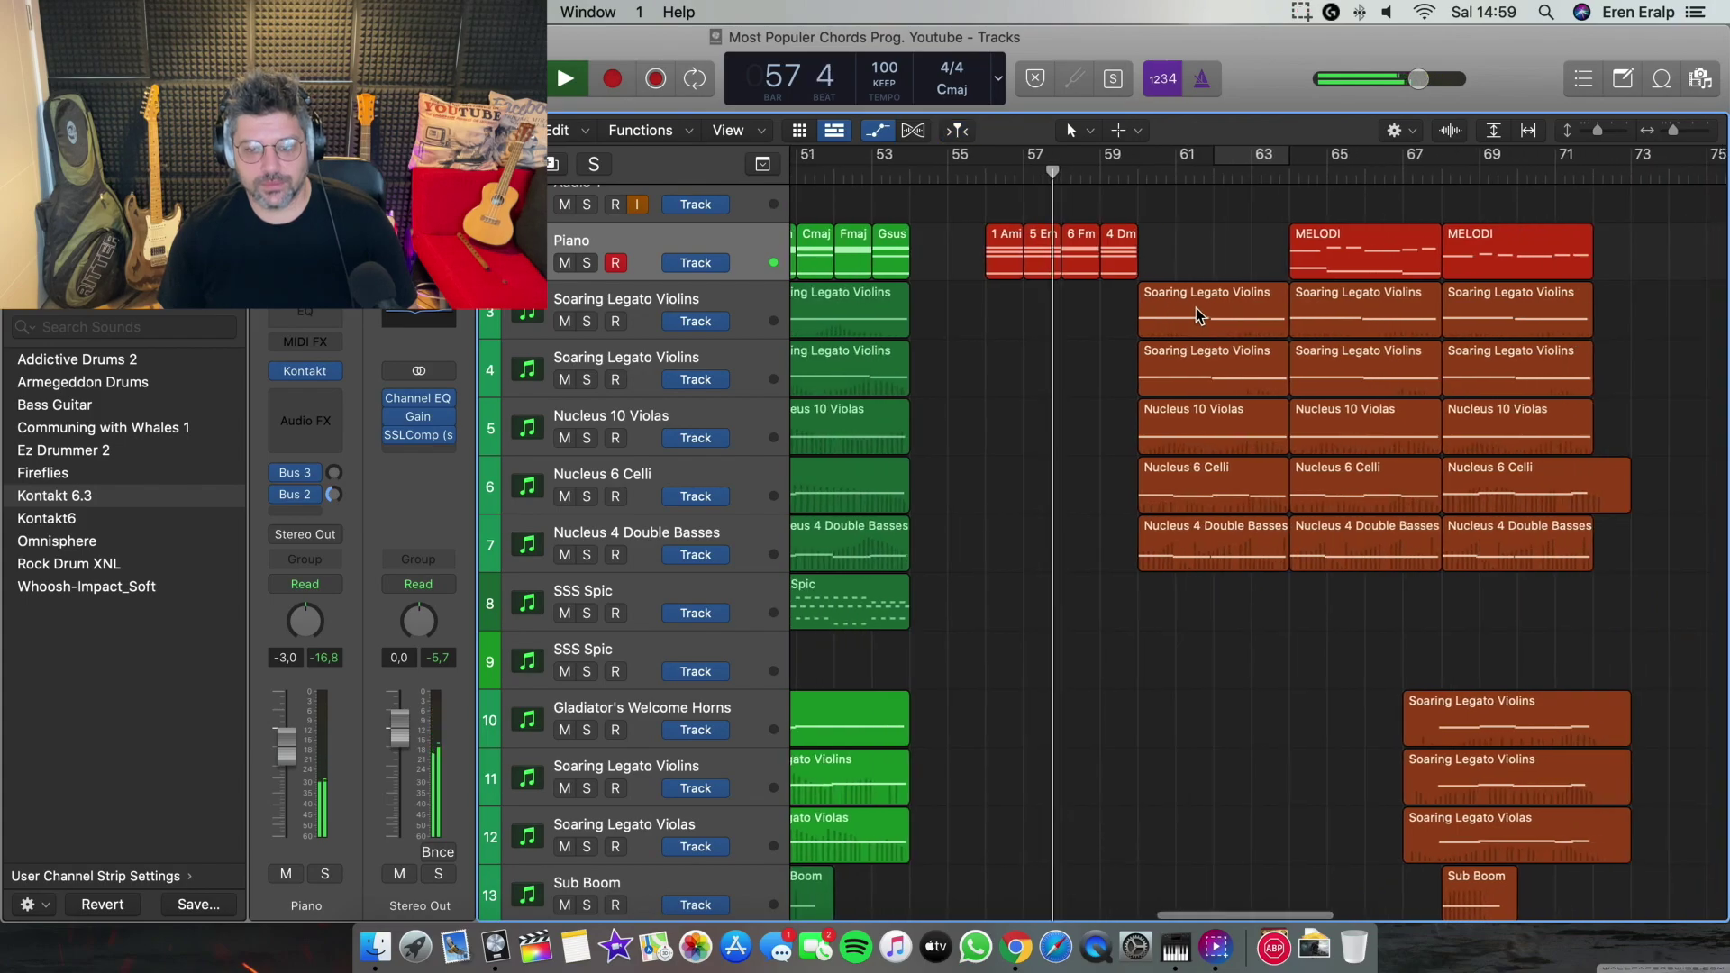
pyautogui.scroll(-3, 1196, 314)
pyautogui.scroll(-1, 1198, 315)
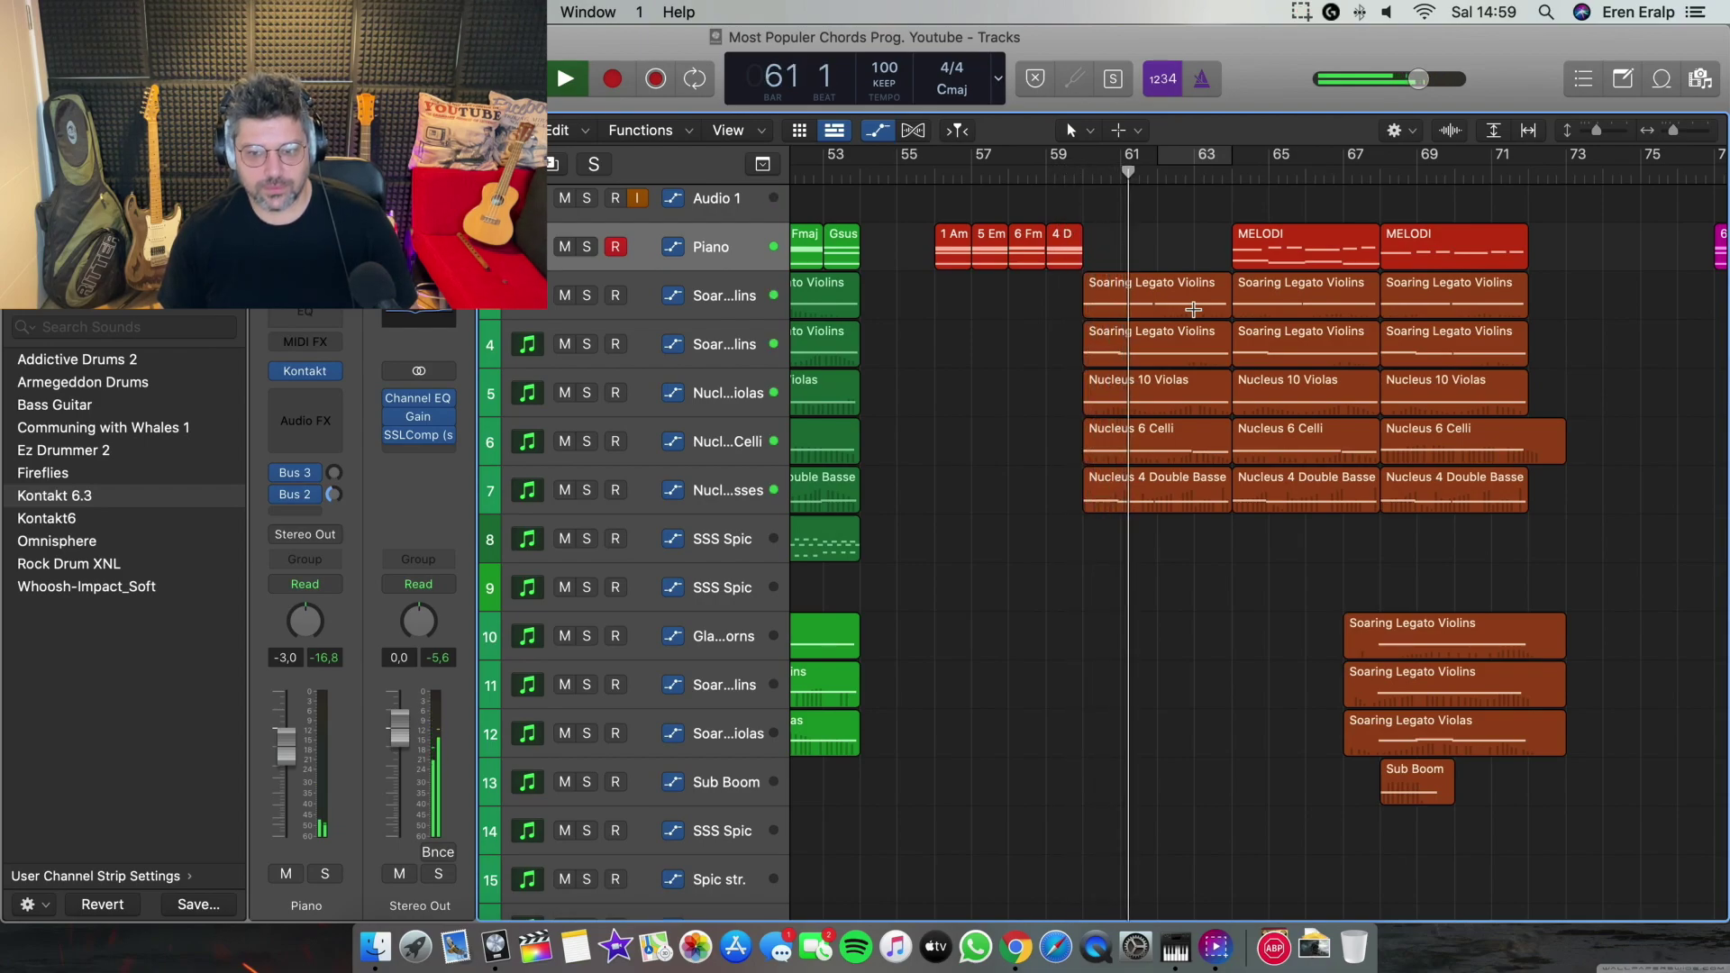
pyautogui.hscroll(1, 1029, 307)
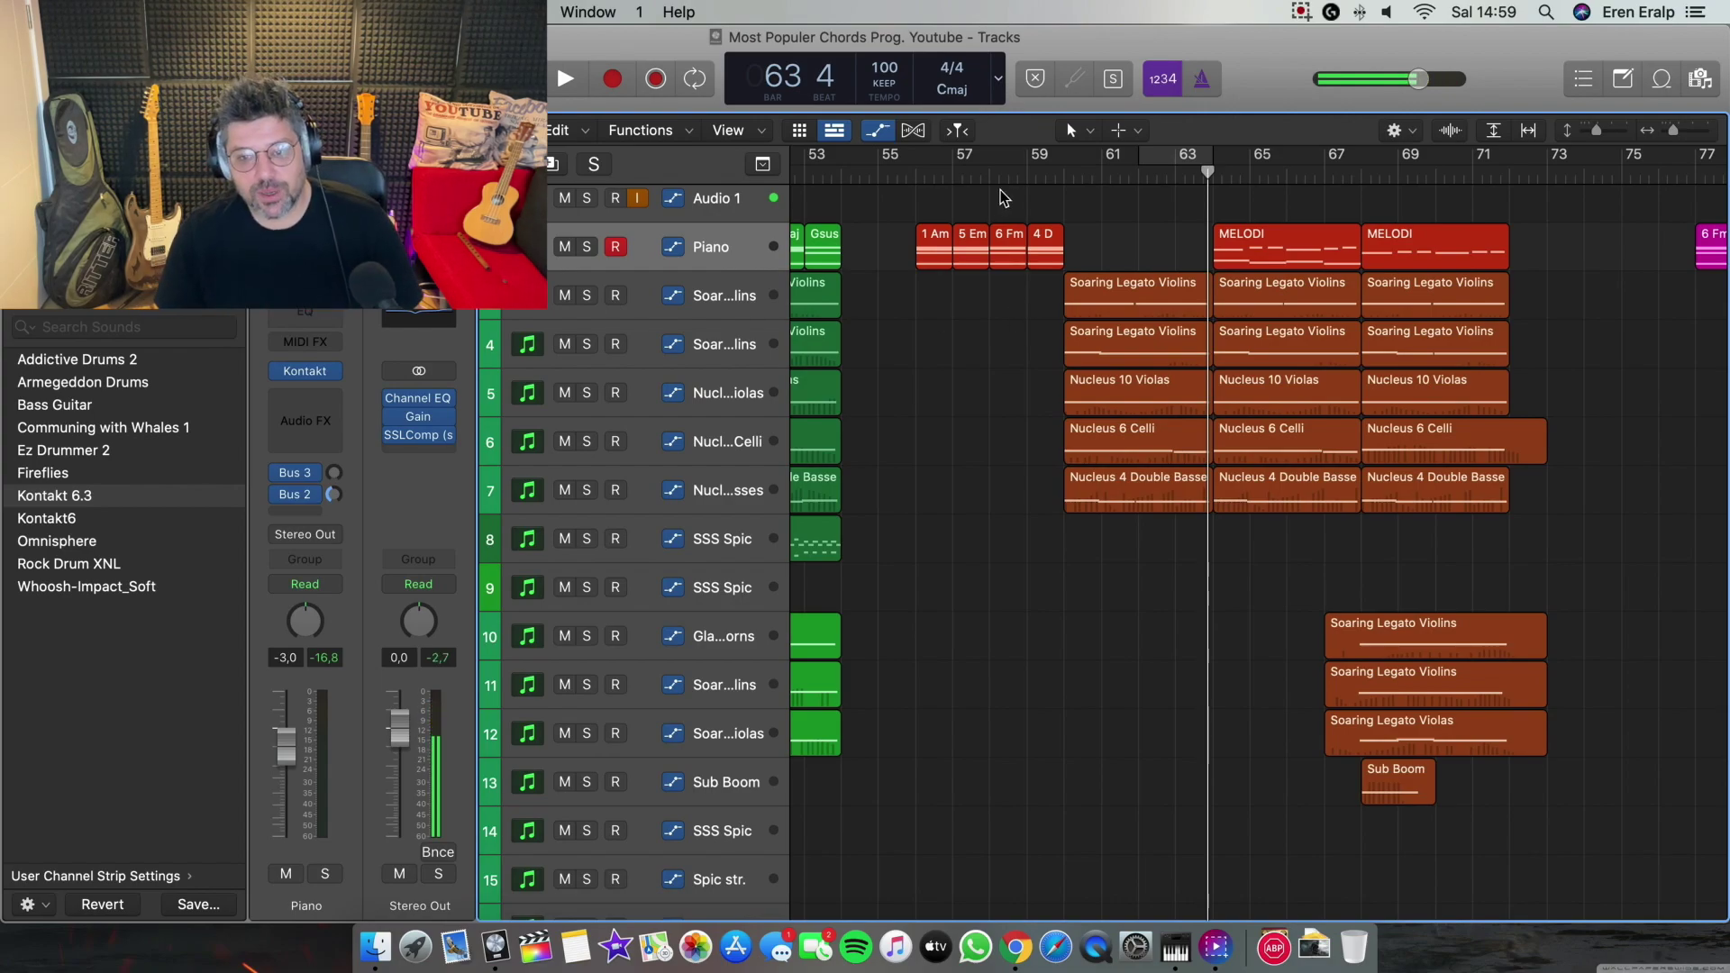
# Play the fourth progression's string arrangement and piano melody from bar 60 to bar 72
pyautogui.click(1058, 178)
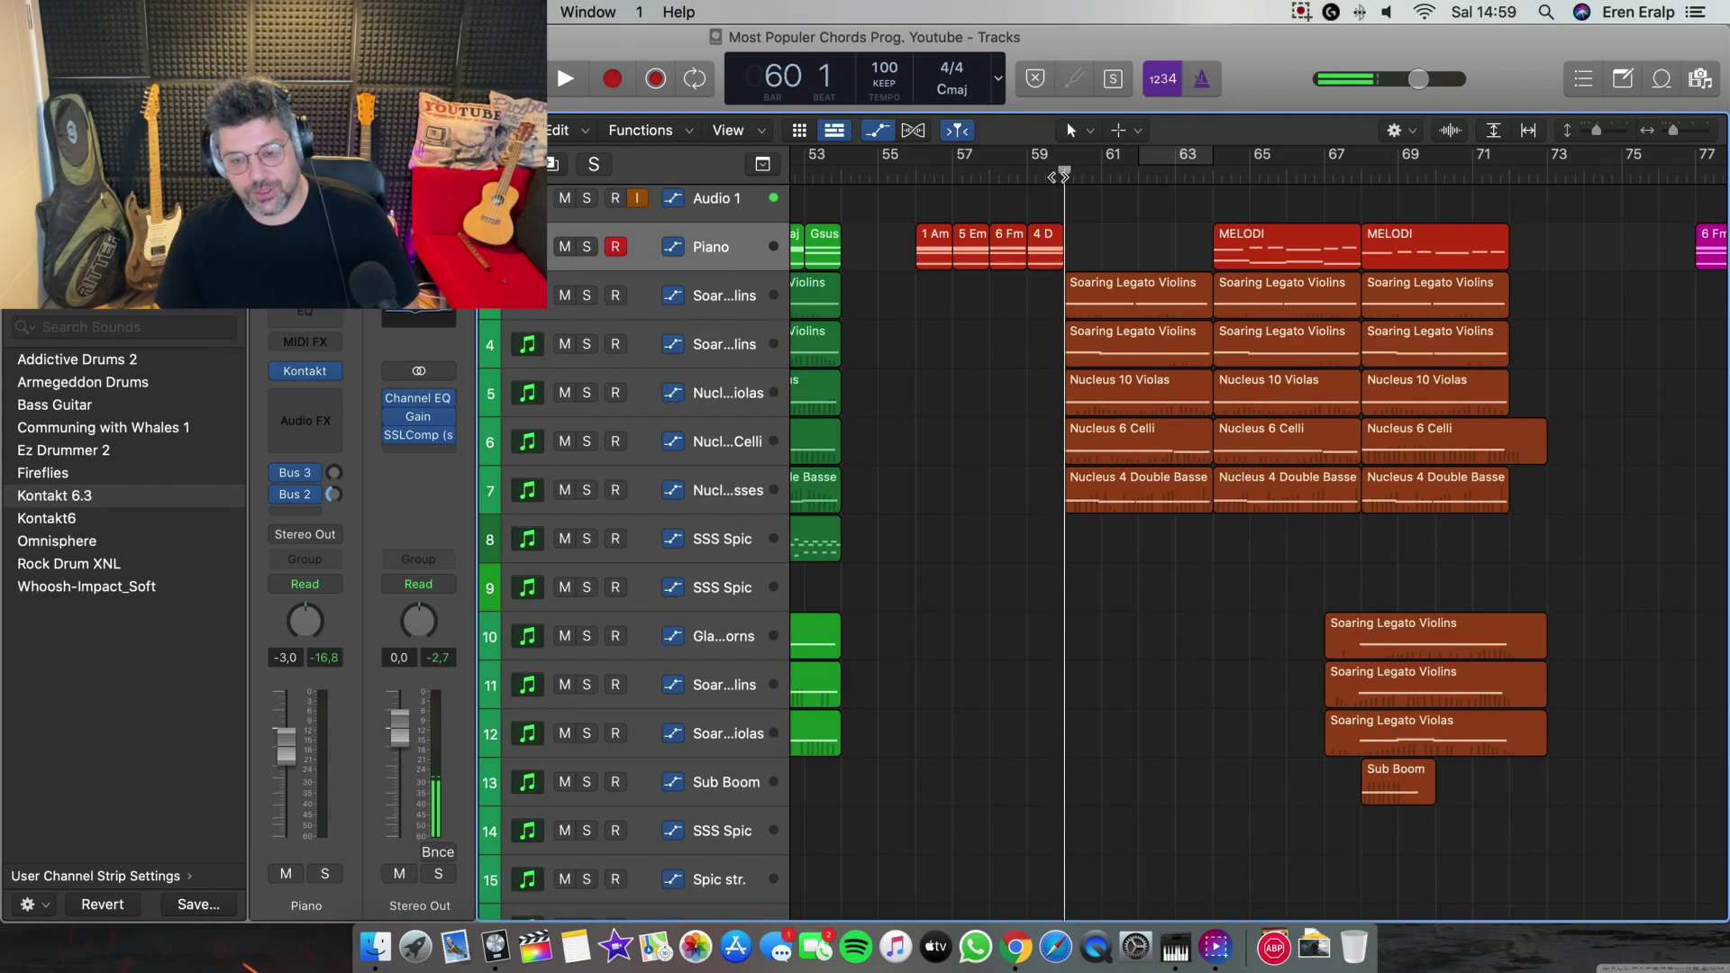
pyautogui.press('space')
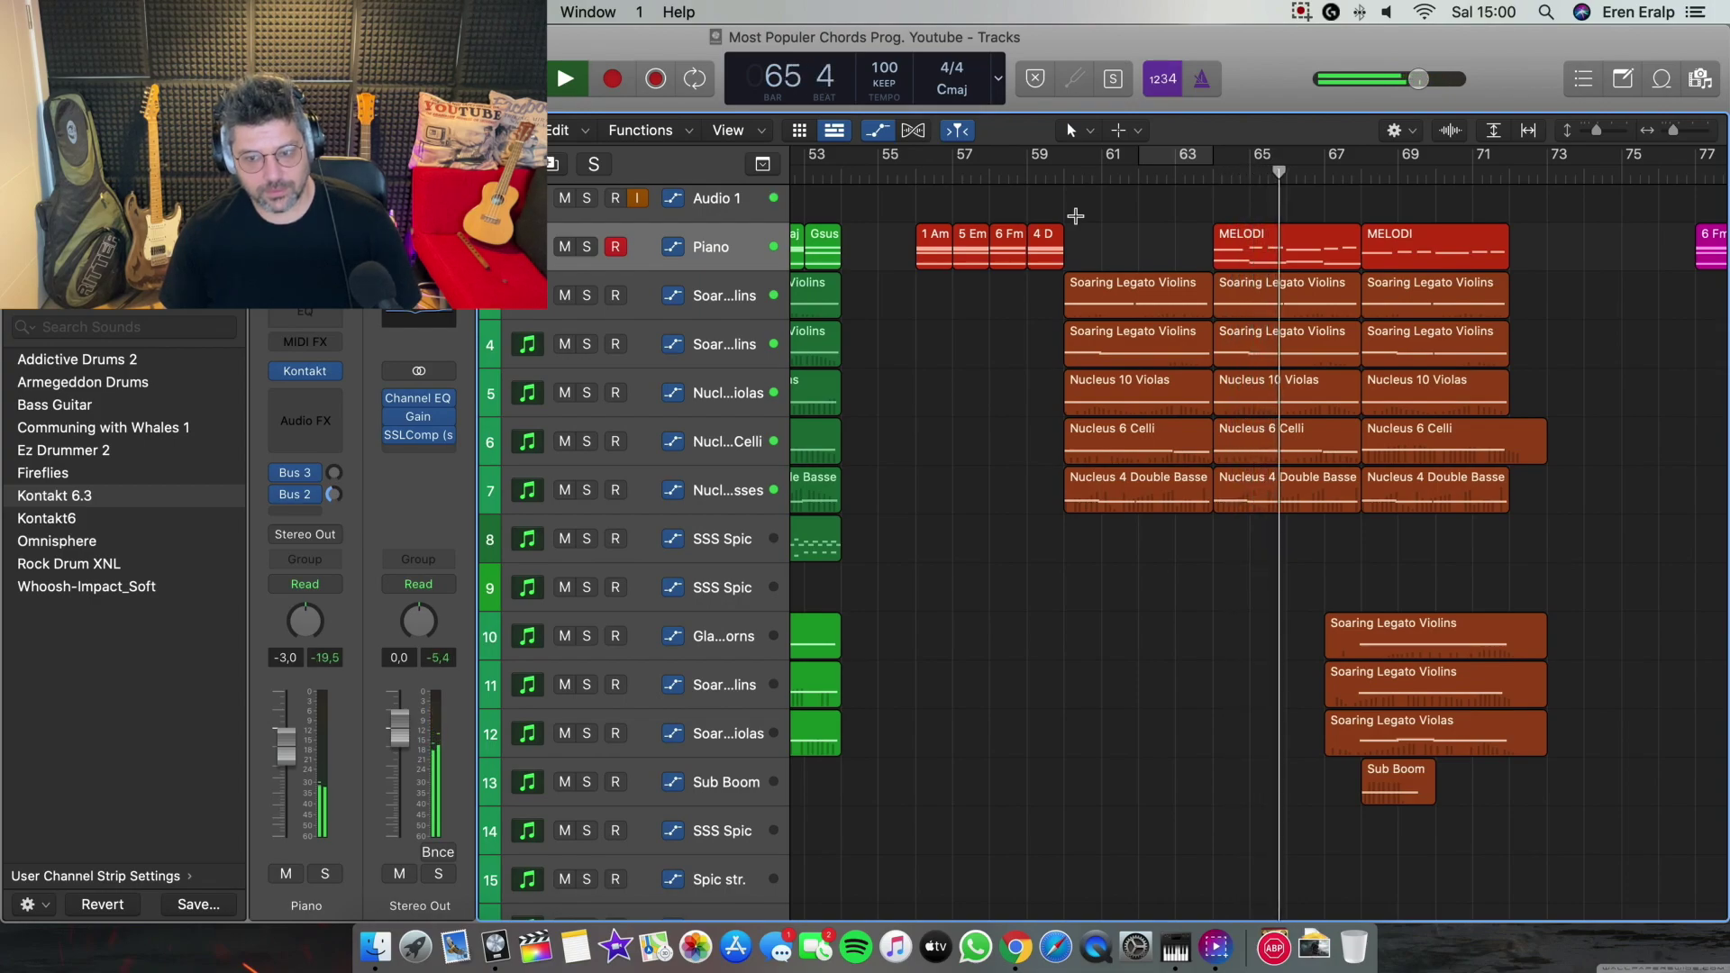
pyautogui.hscroll(5, 1072, 214)
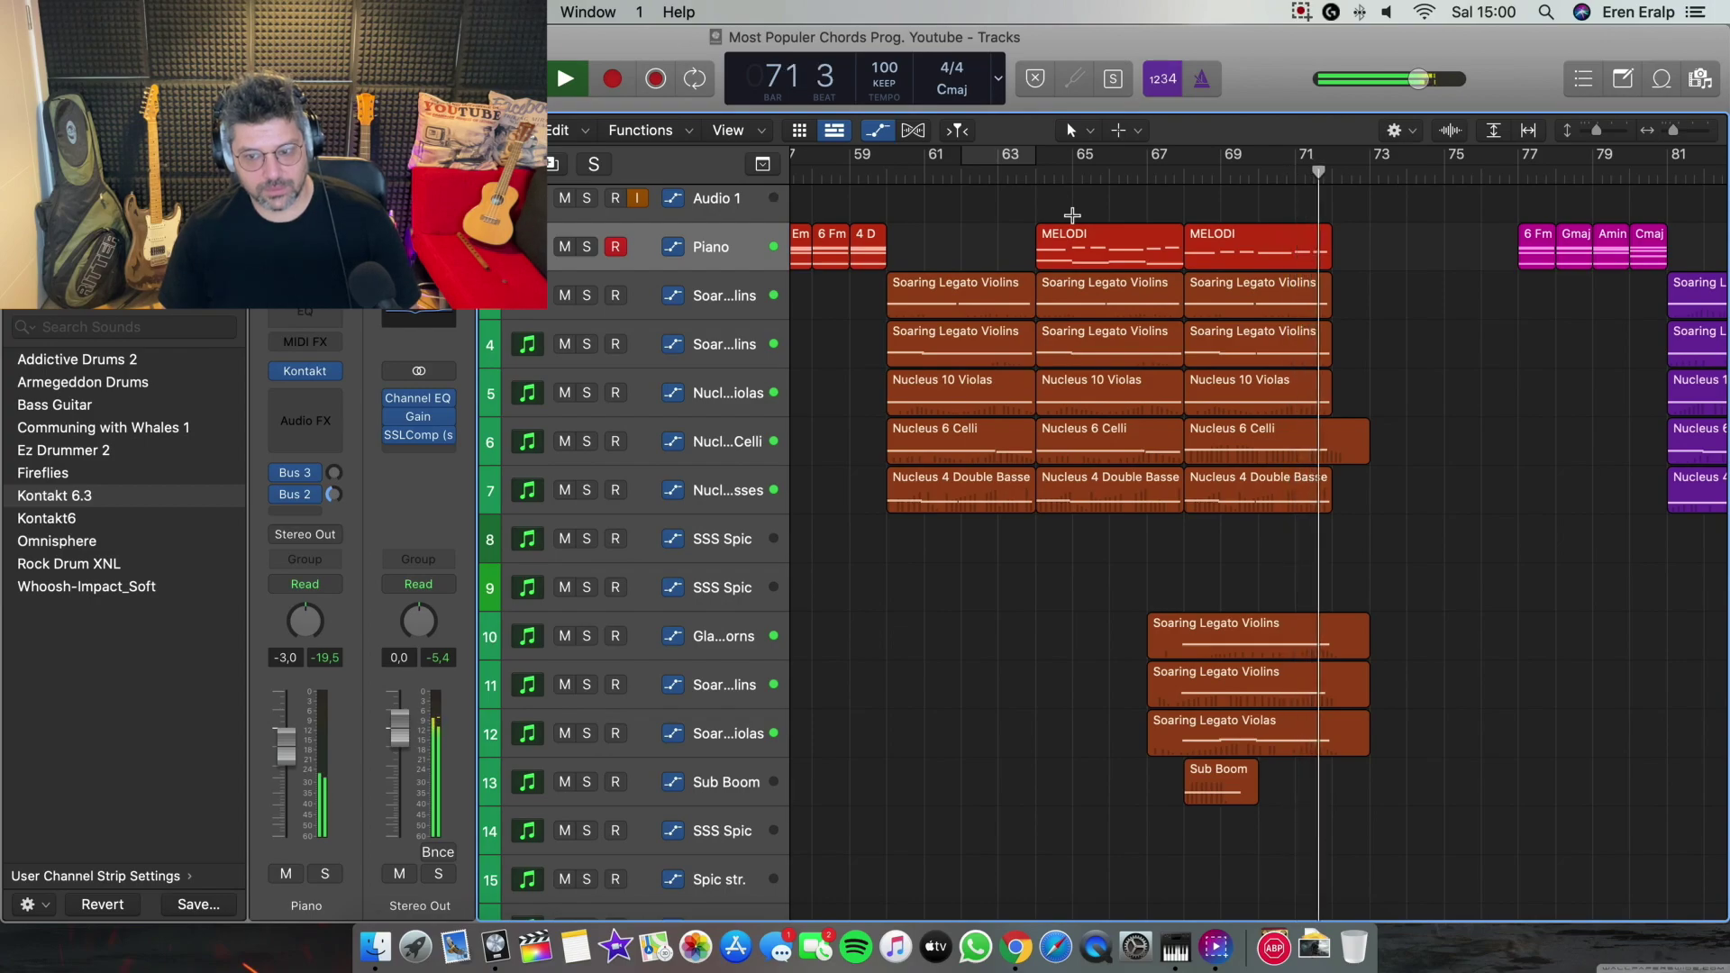
pyautogui.press('space')
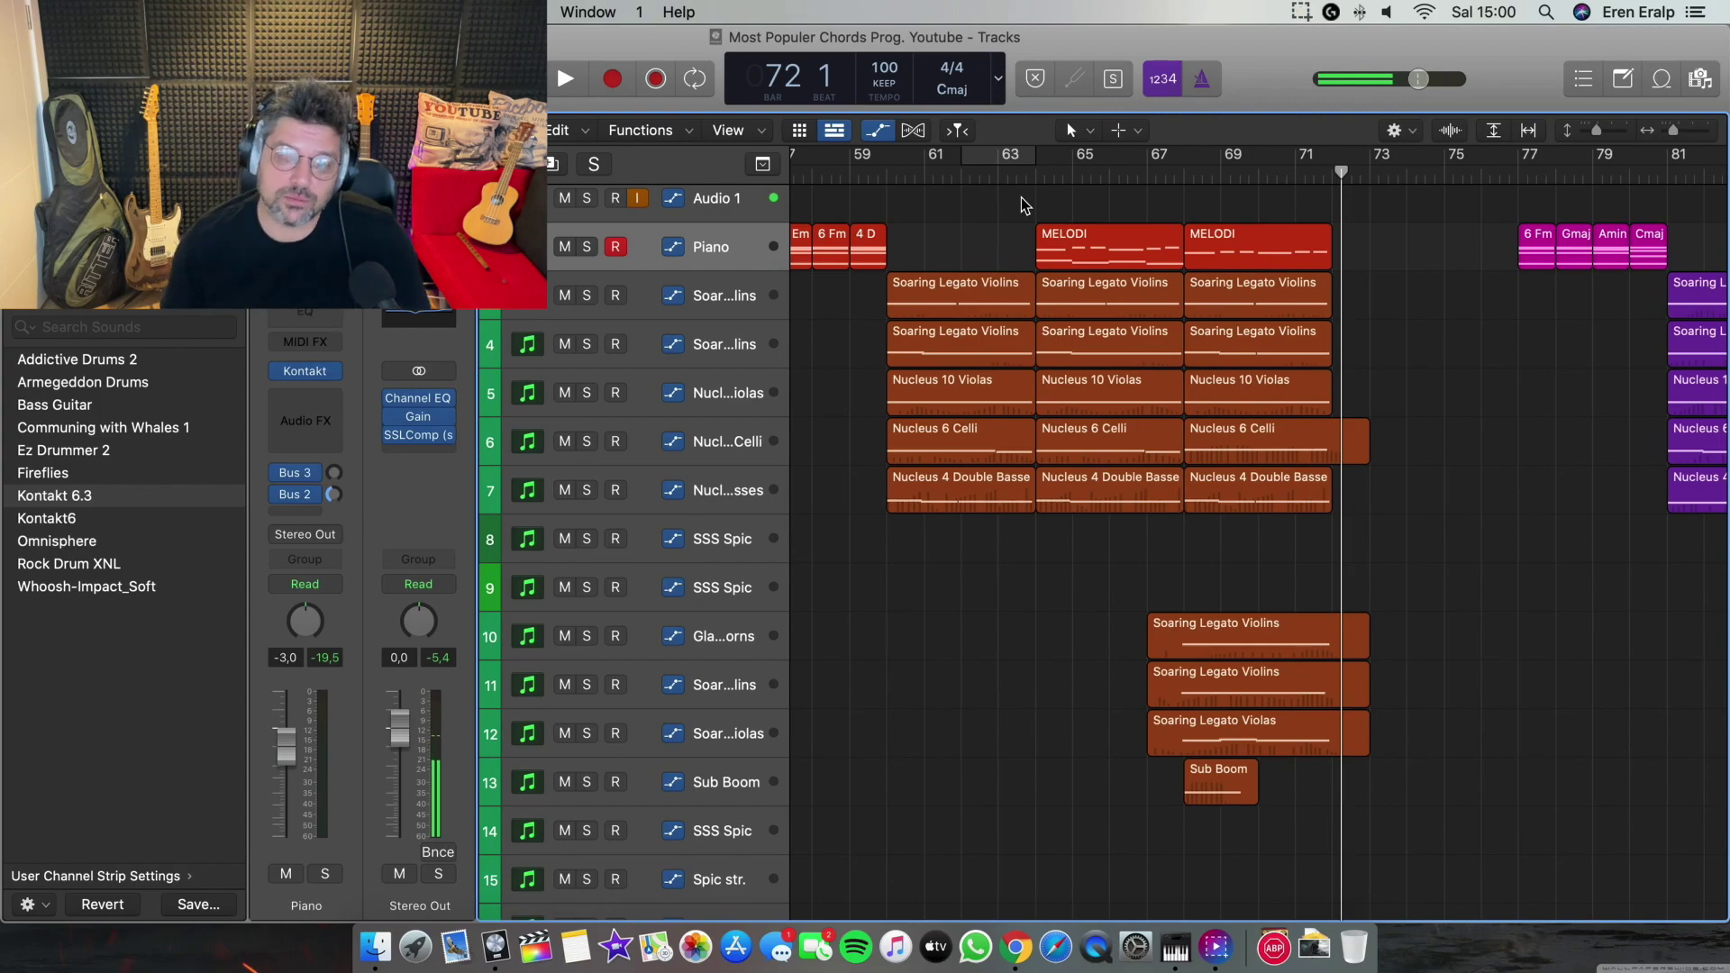
# Play the fifth progression's four piano chords at bar 77 and its purple orchestral arrangement through to bar 93
pyautogui.hscroll(3, 1025, 205)
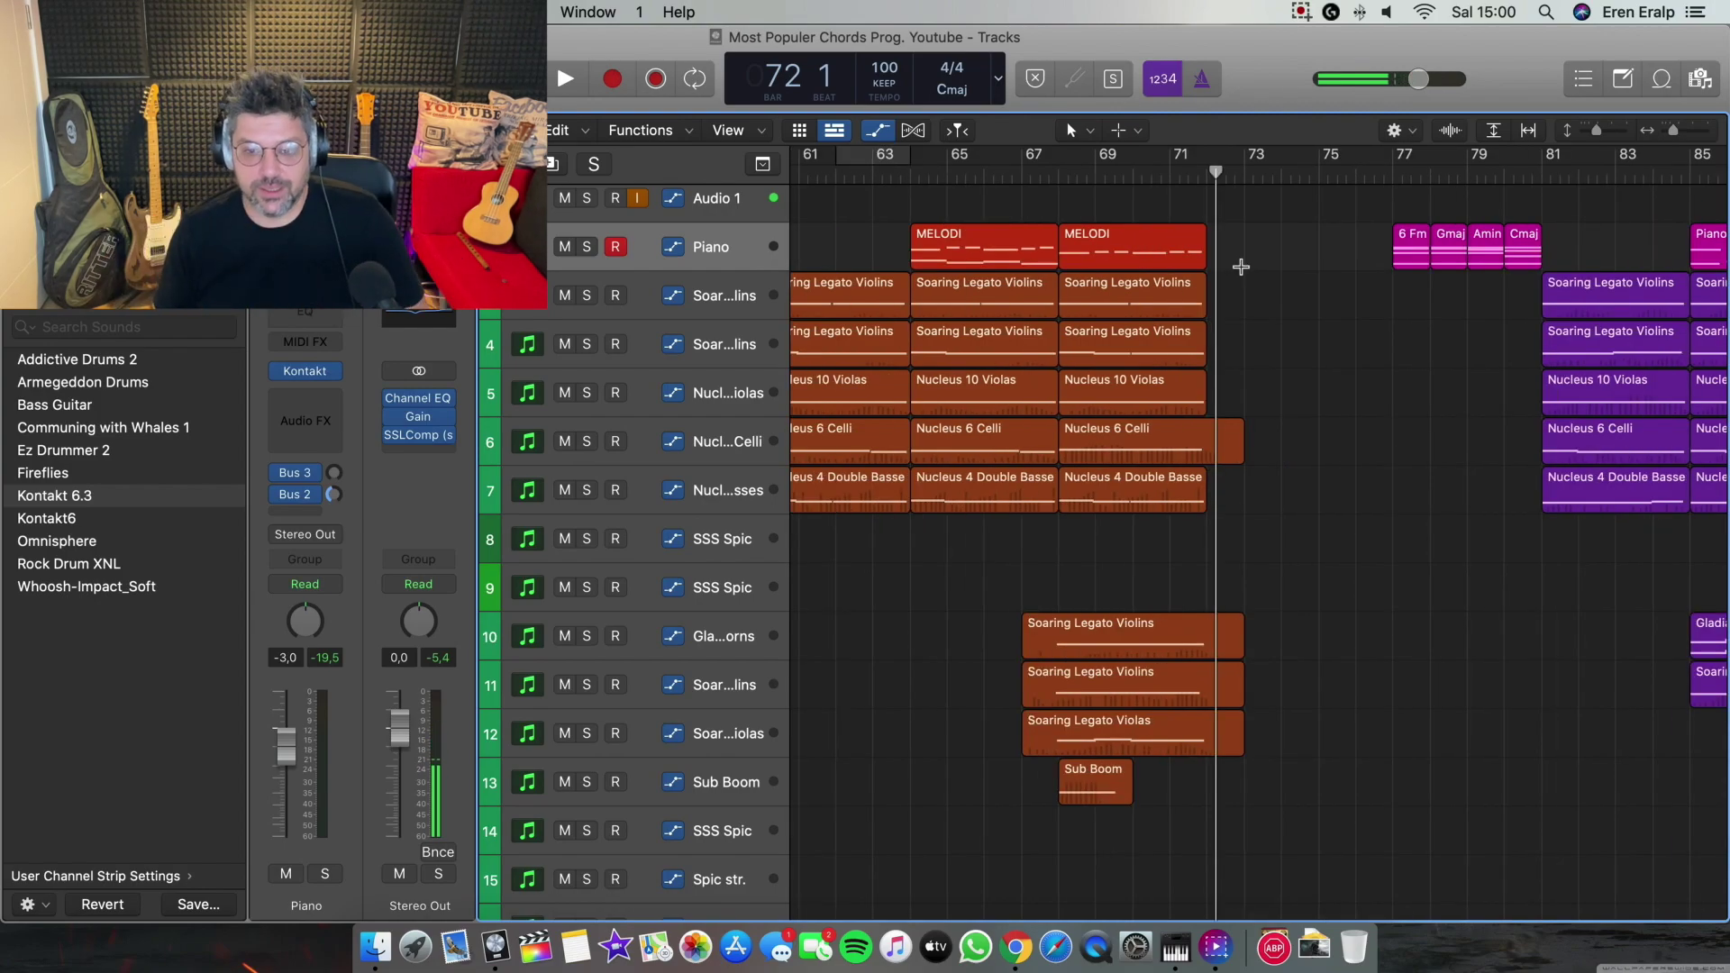
pyautogui.hscroll(5, 1276, 277)
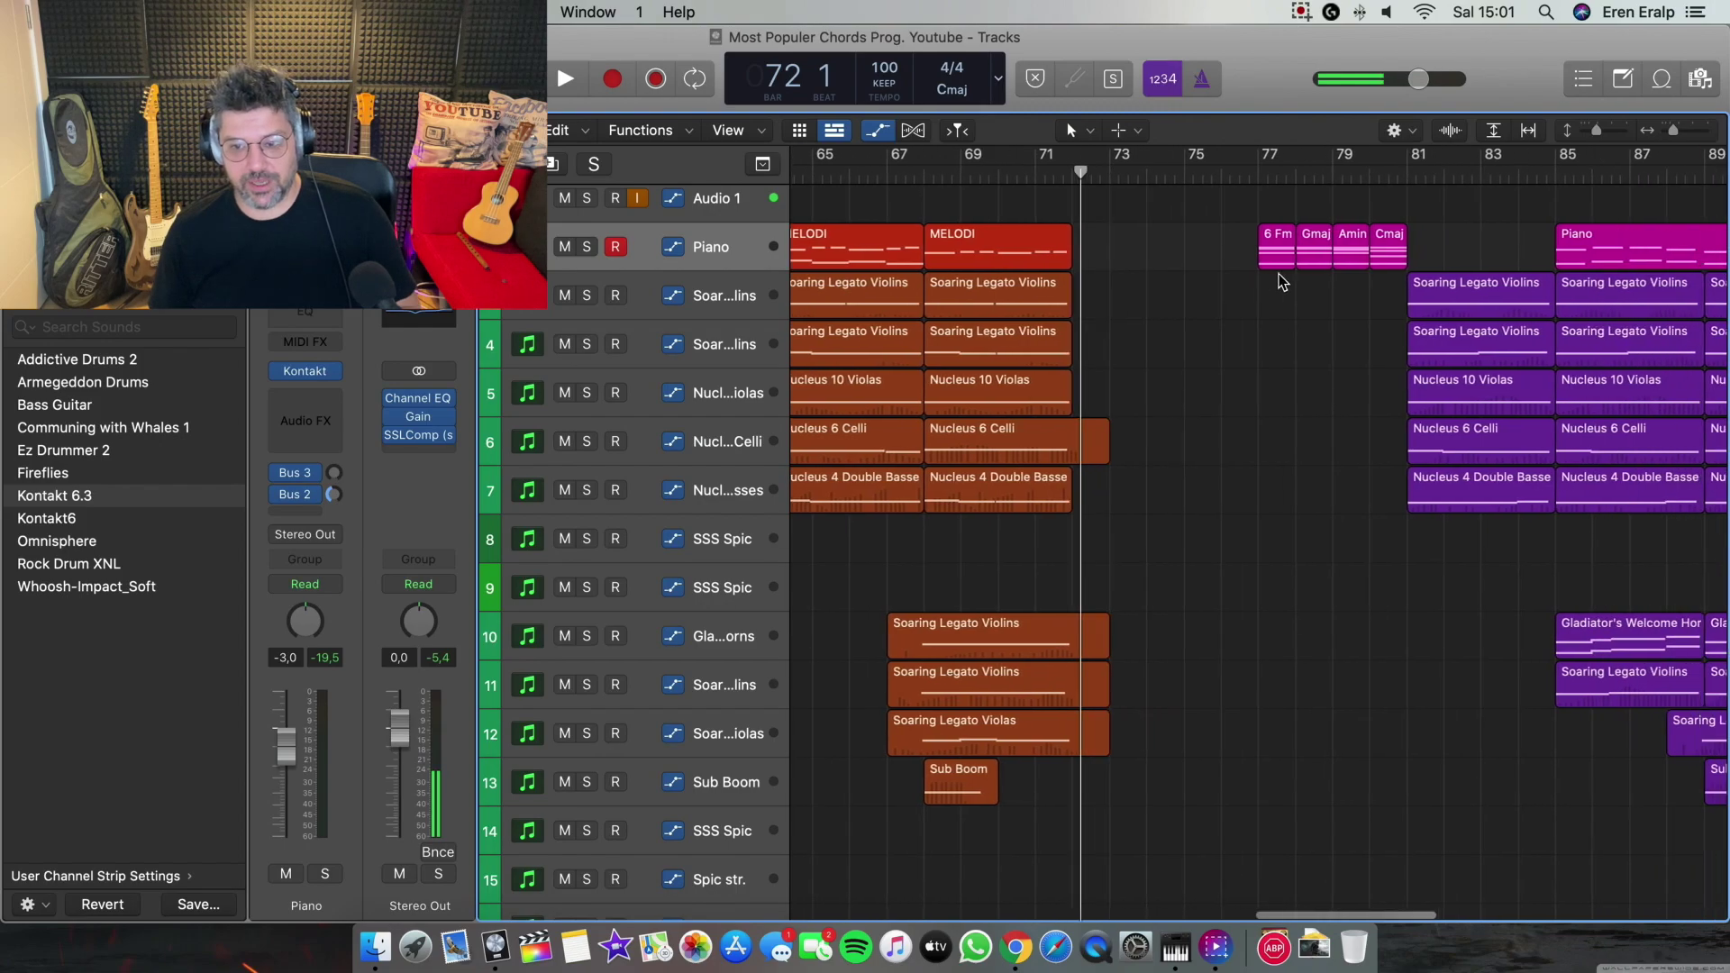
pyautogui.scroll(-2, 1282, 282)
pyautogui.press('super+Left')
pyautogui.click(984, 172)
pyautogui.press('space')
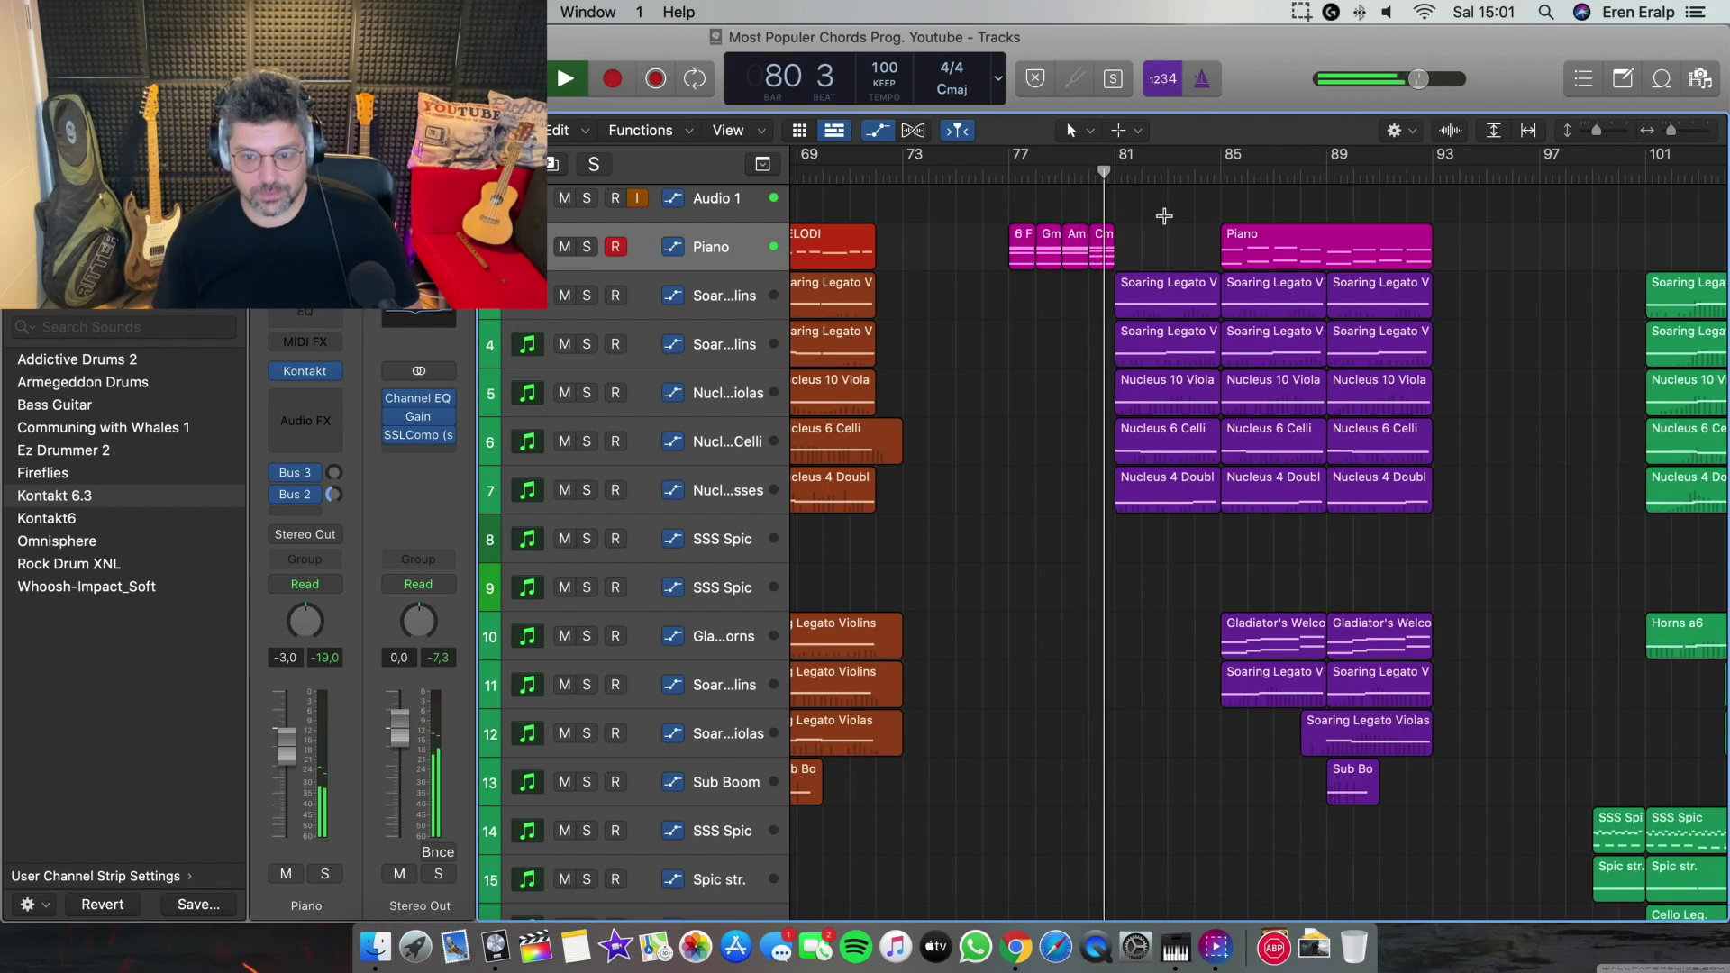
pyautogui.hscroll(1, 1161, 216)
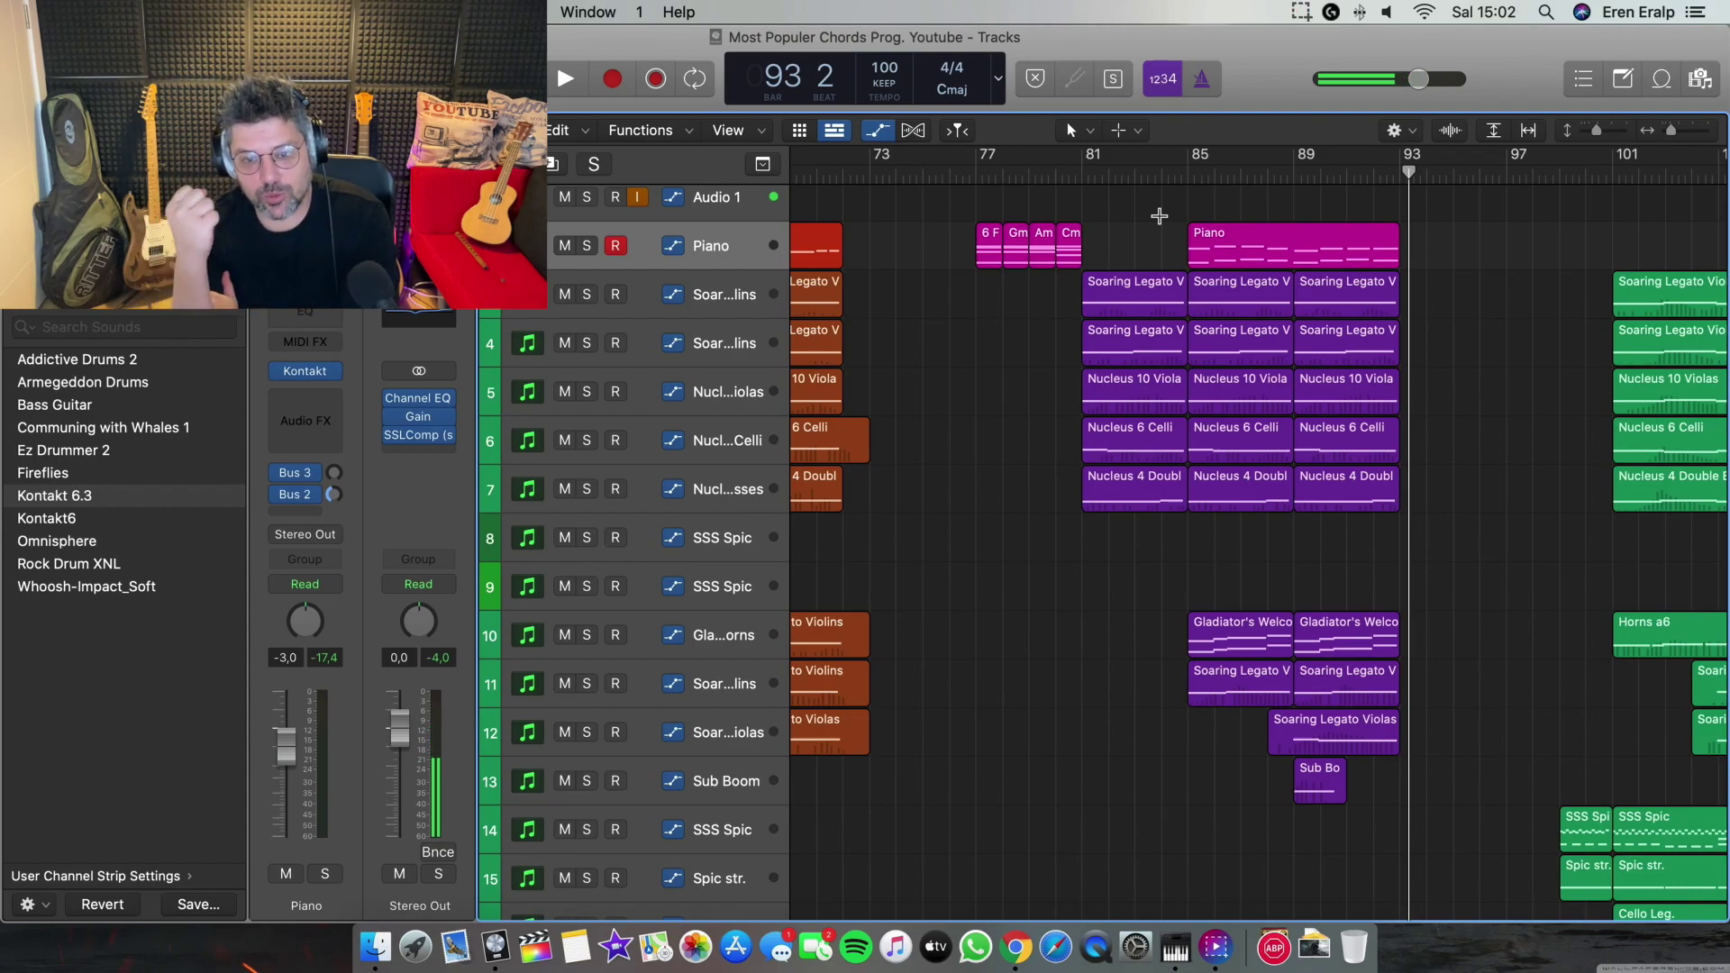
# Play the green orchestral arrangement from bar 99 to its end at bar 115
pyautogui.hscroll(6, 1160, 216)
pyautogui.scroll(-5, 1159, 216)
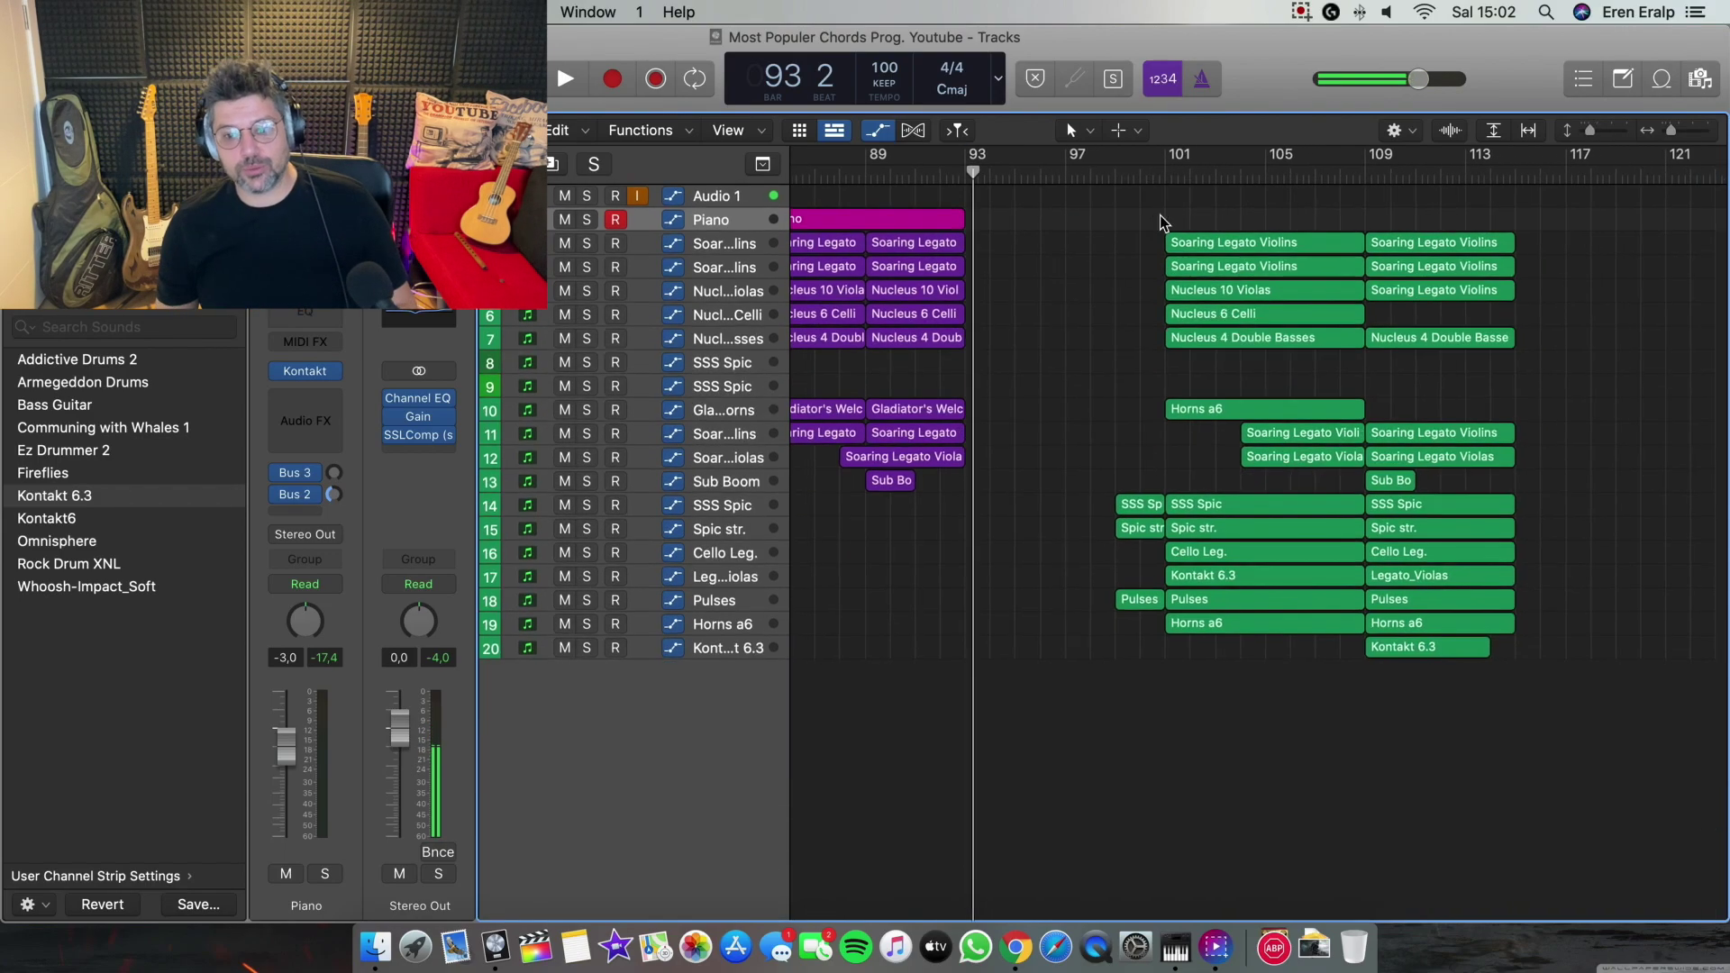
pyautogui.hscroll(-2, 1159, 216)
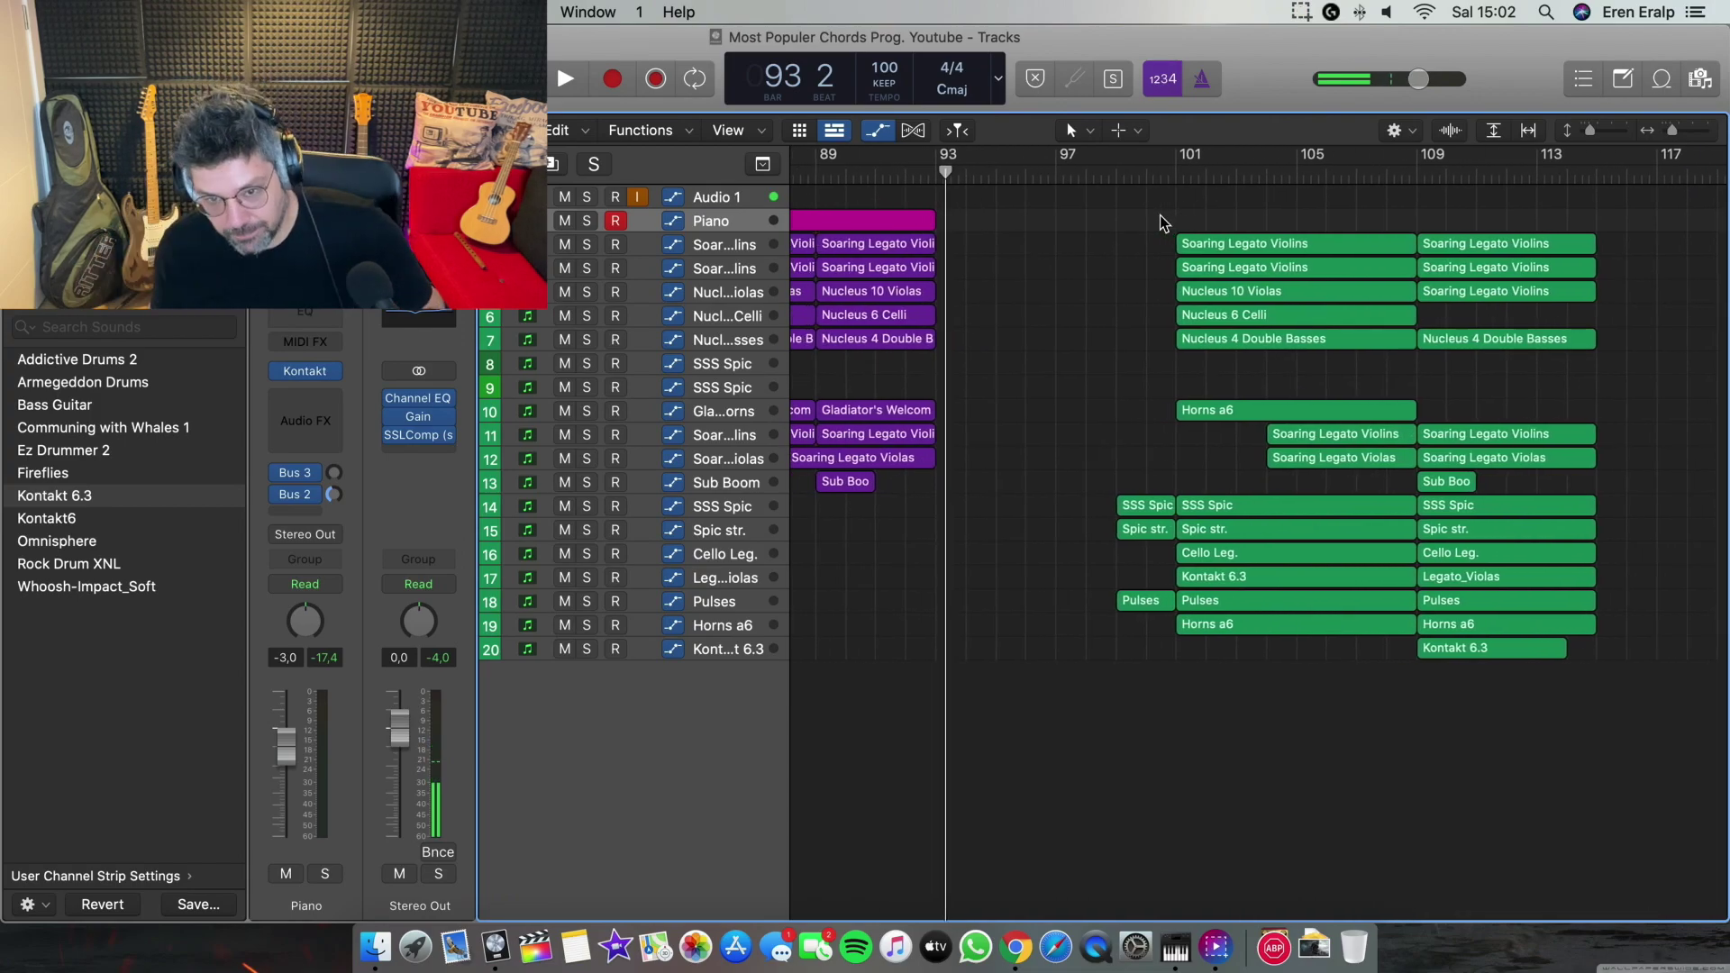
pyautogui.scroll(3, 1159, 216)
pyautogui.hscroll(3, 1160, 215)
pyautogui.click(979, 171)
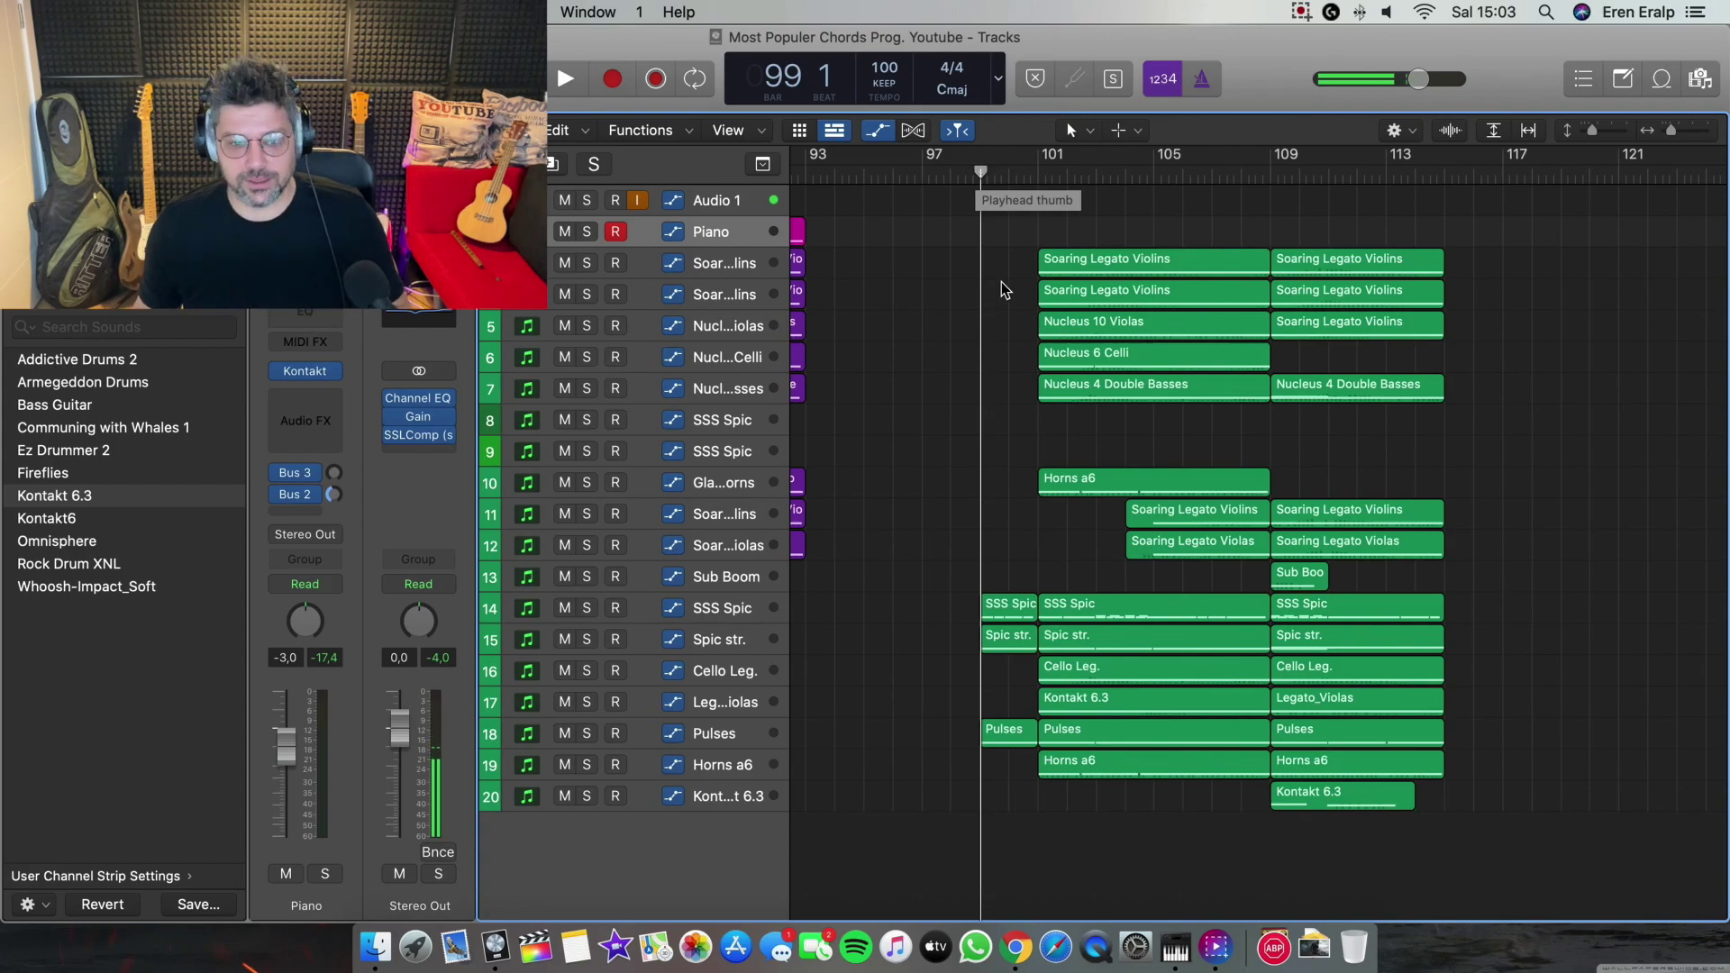
pyautogui.press('super+Right')
pyautogui.press('super+Right')
pyautogui.press('space')
pyautogui.press('super+Down')
pyautogui.press('super+Down')
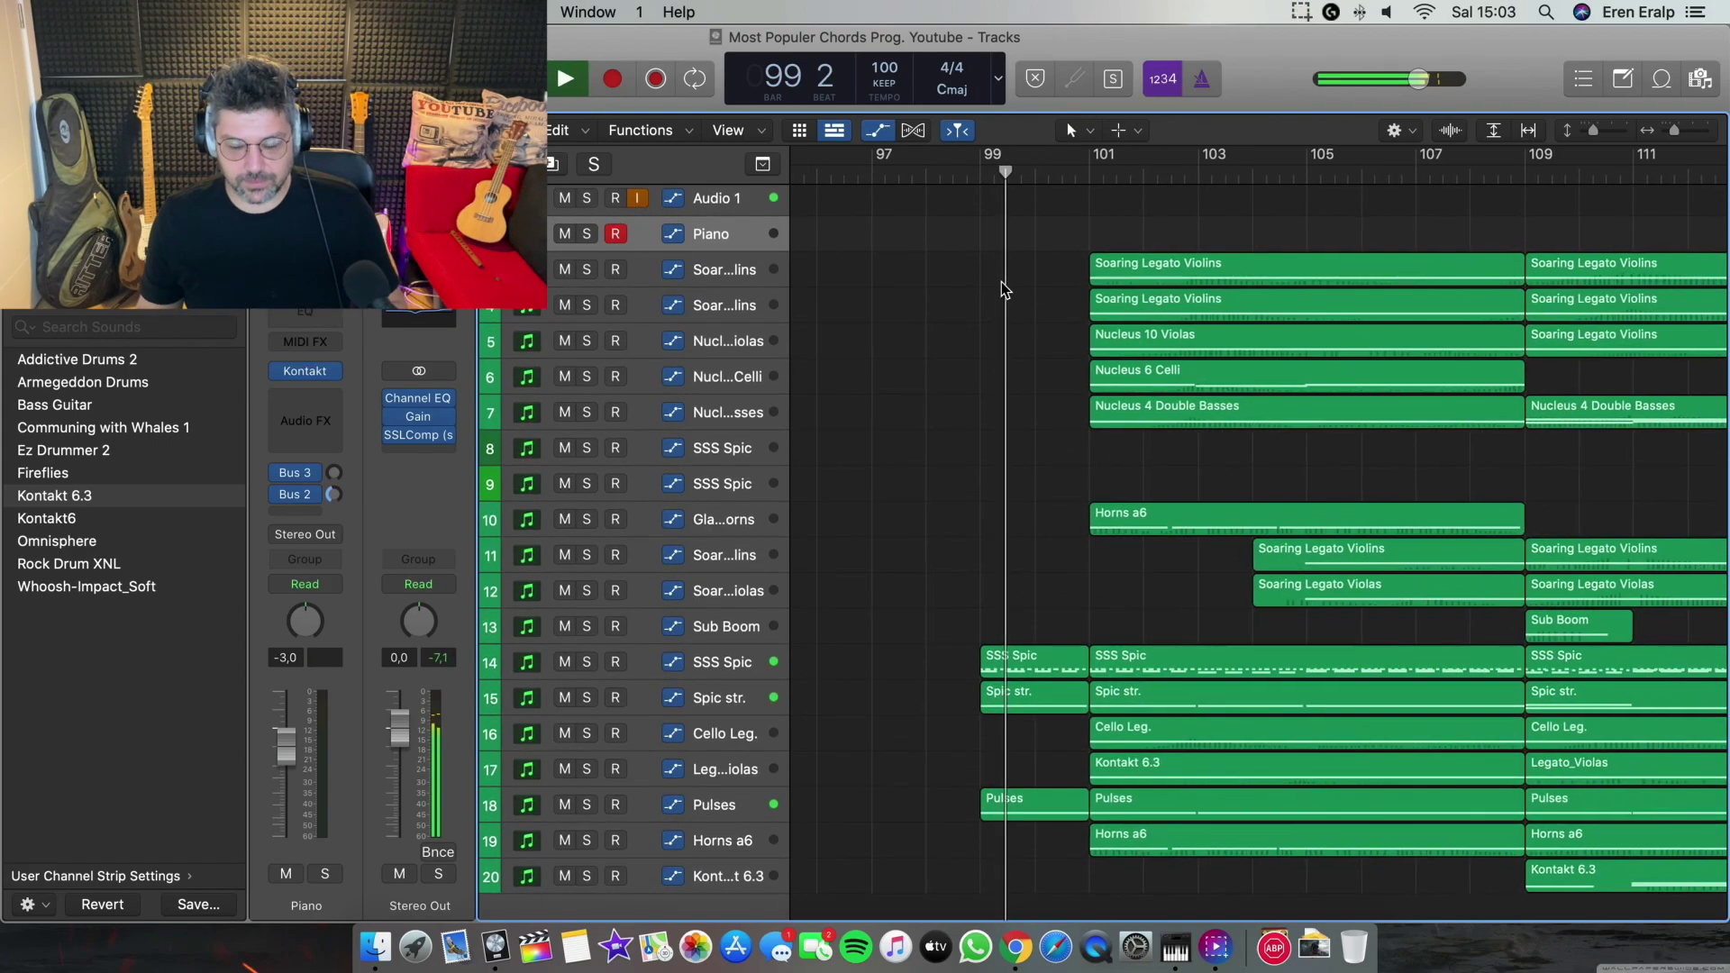
pyautogui.press('super+Left')
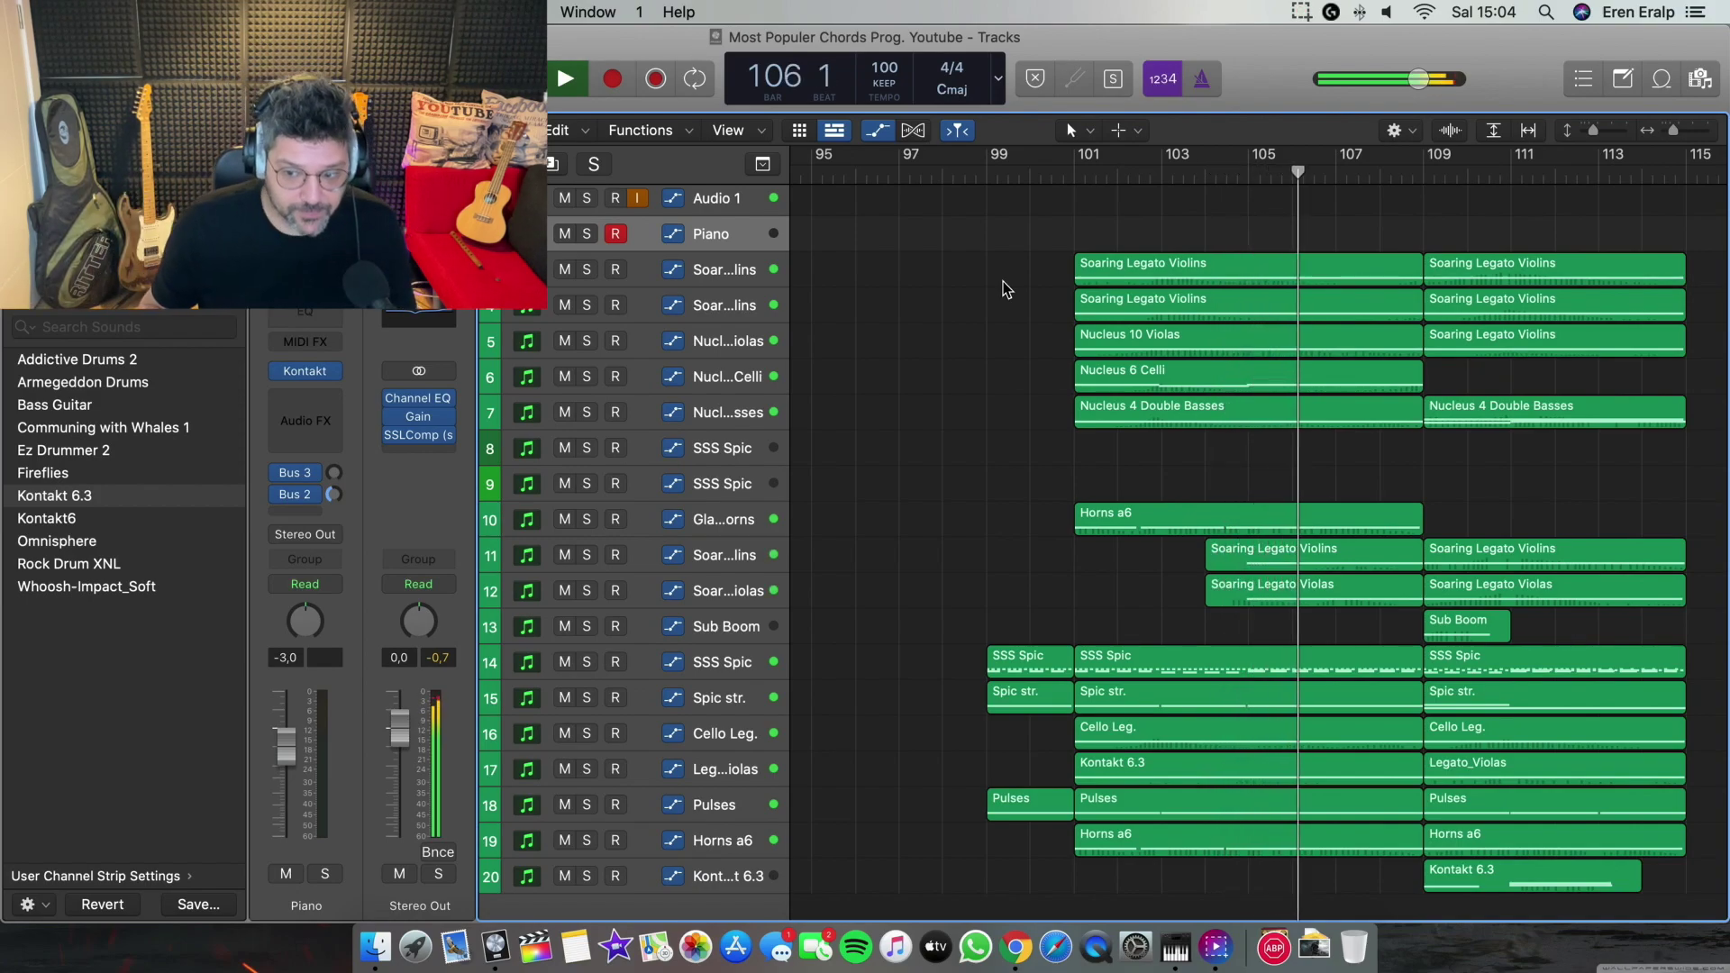
pyautogui.hscroll(3, 1037, 295)
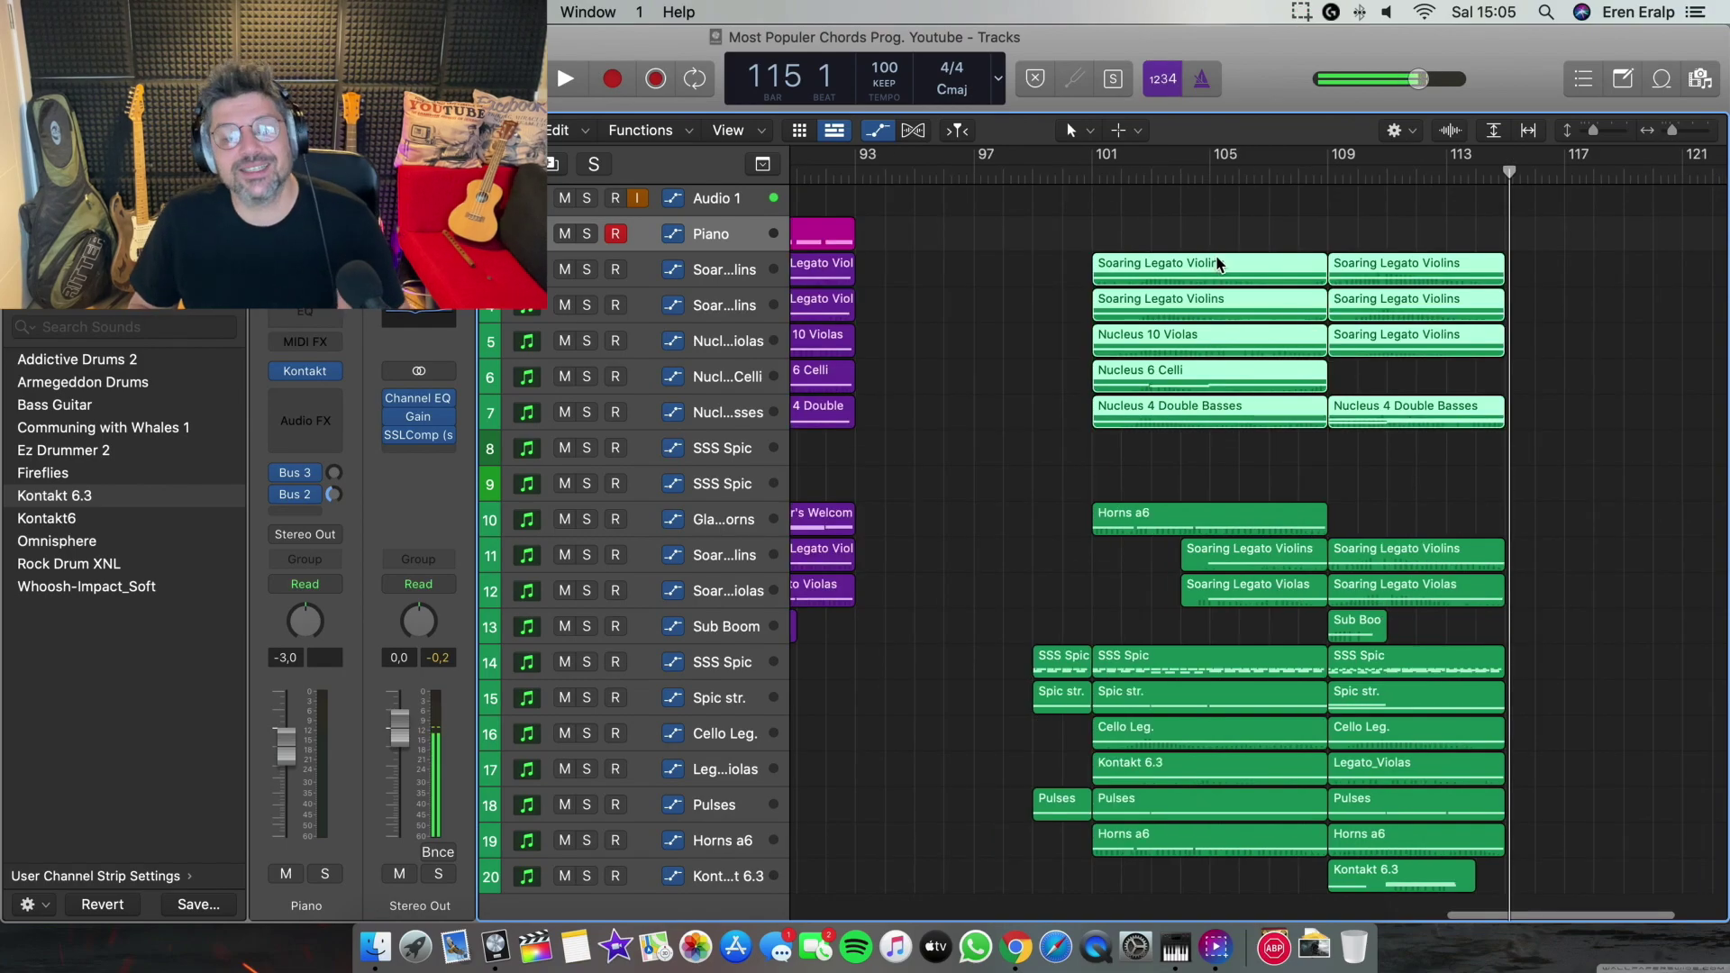
# Examine the notes and modulation curves of the green string regions on tracks 3 to 7 in the Piano Roll, and close the editor
pyautogui.doubleClick(1217, 263)
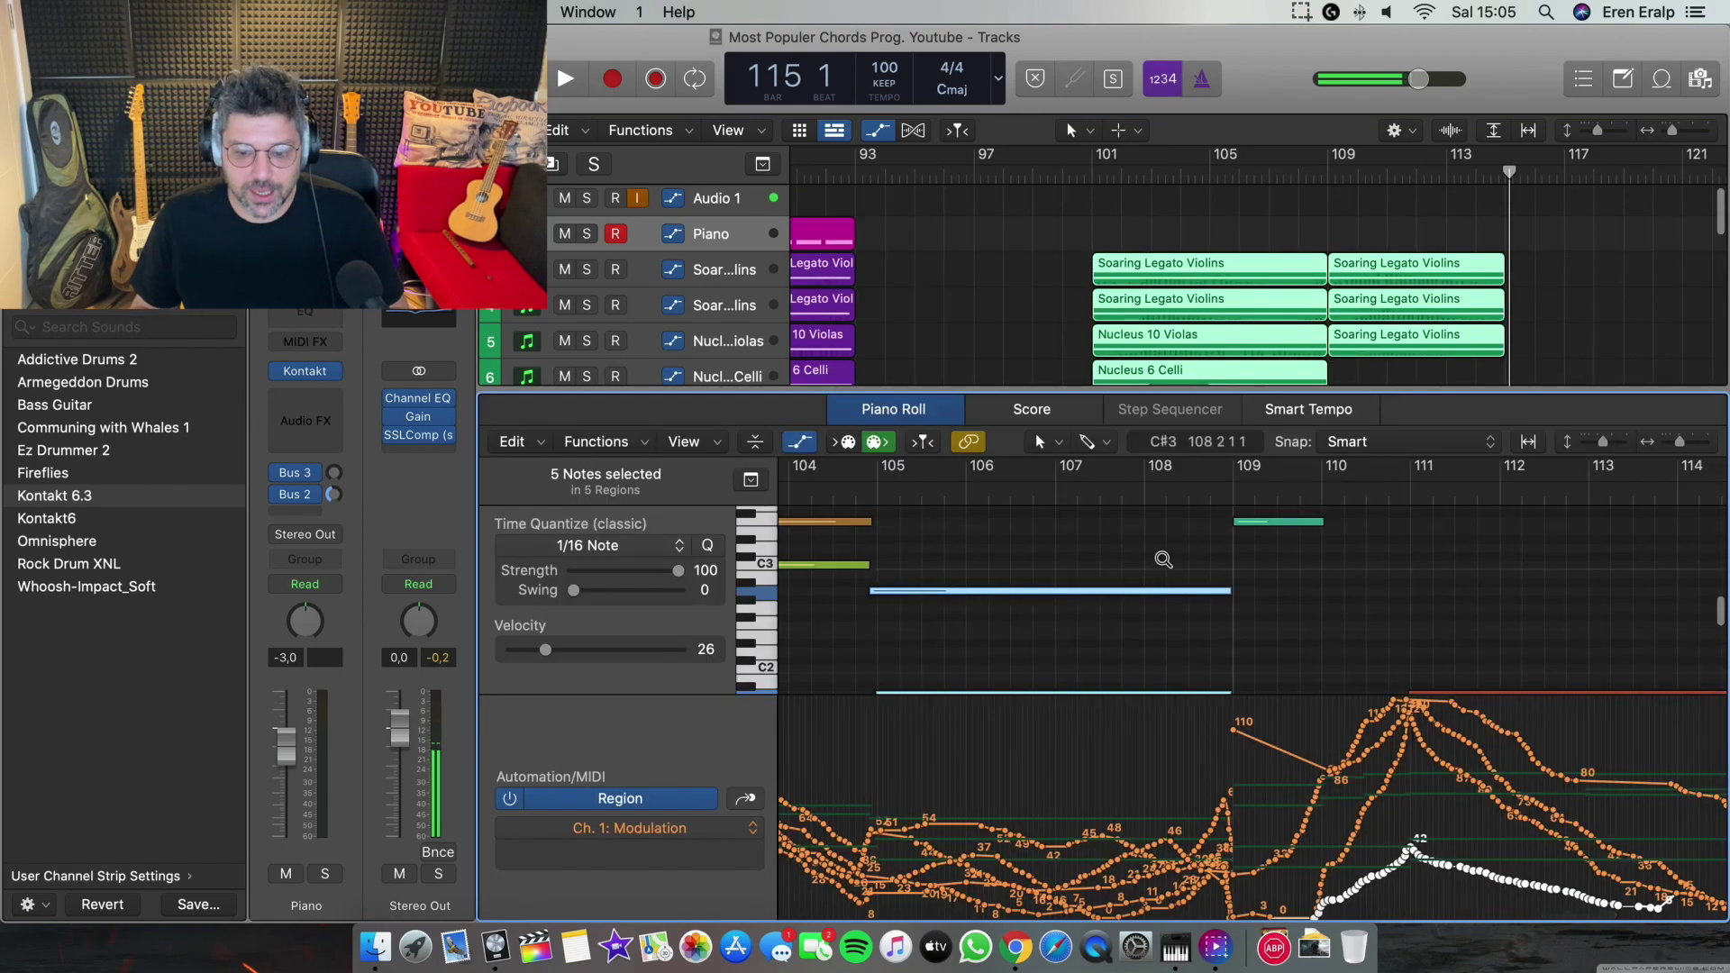
pyautogui.scroll(5, 1169, 560)
pyautogui.hscroll(5, 1169, 564)
pyautogui.scroll(3, 1170, 564)
pyautogui.scroll(-4, 1169, 559)
pyautogui.scroll(-5, 1170, 559)
pyautogui.scroll(4, 1170, 564)
pyautogui.scroll(-8, 1169, 564)
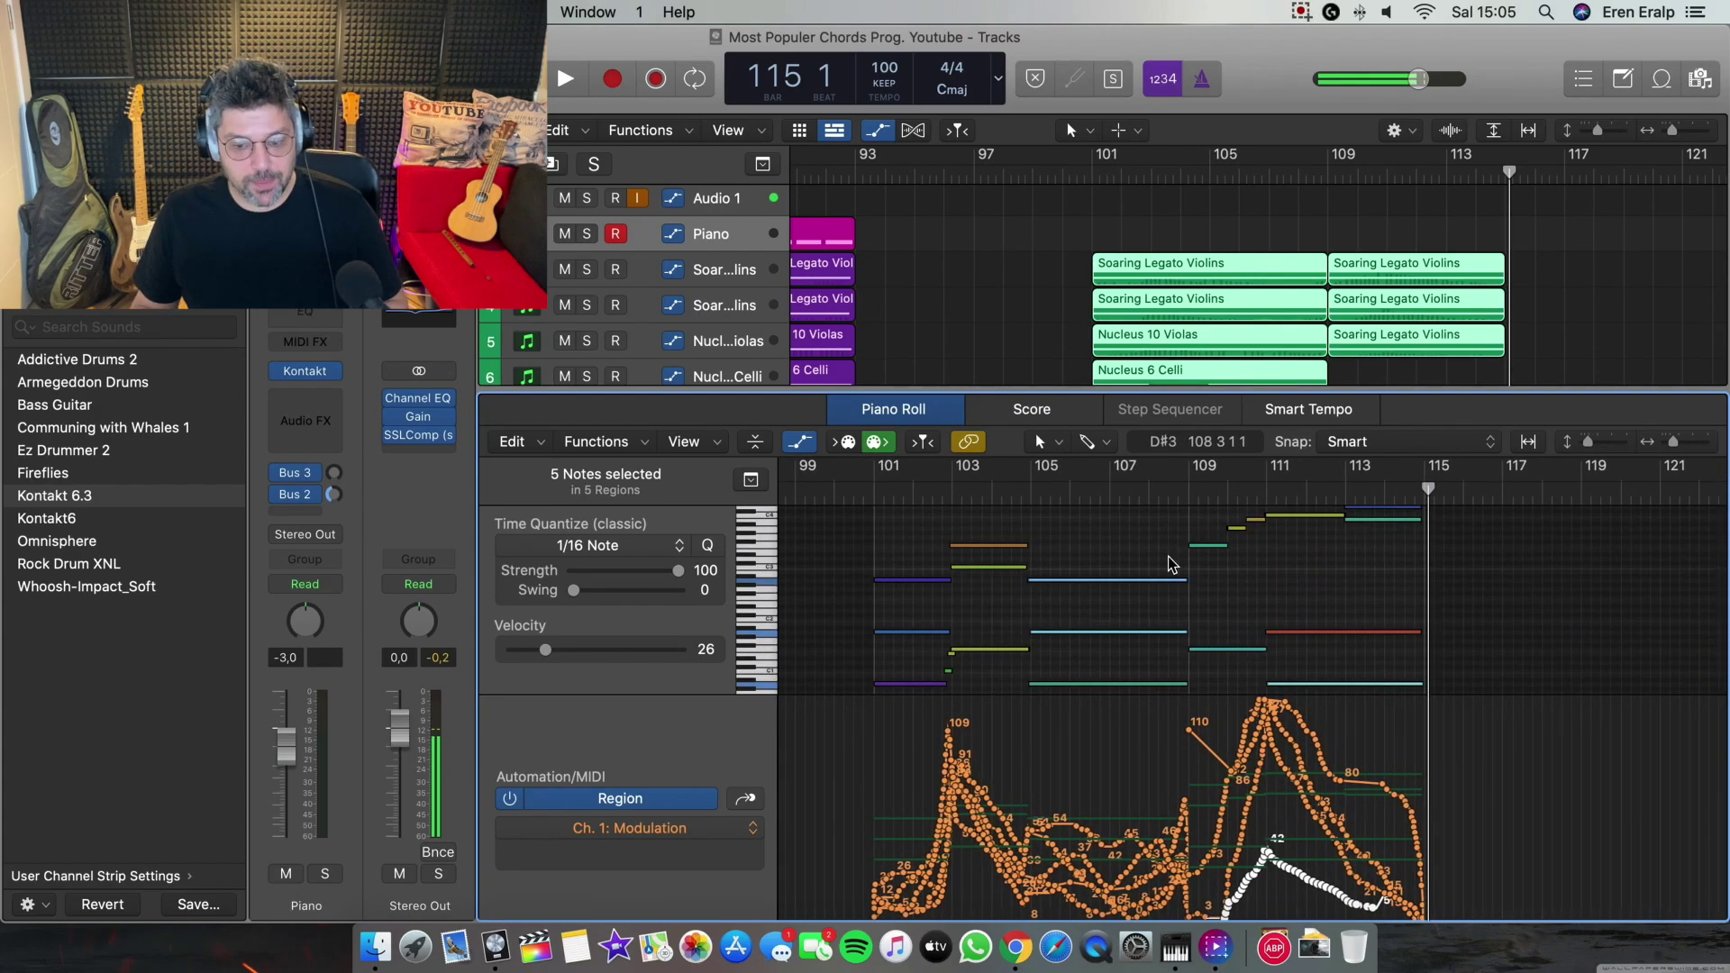
pyautogui.press('p')
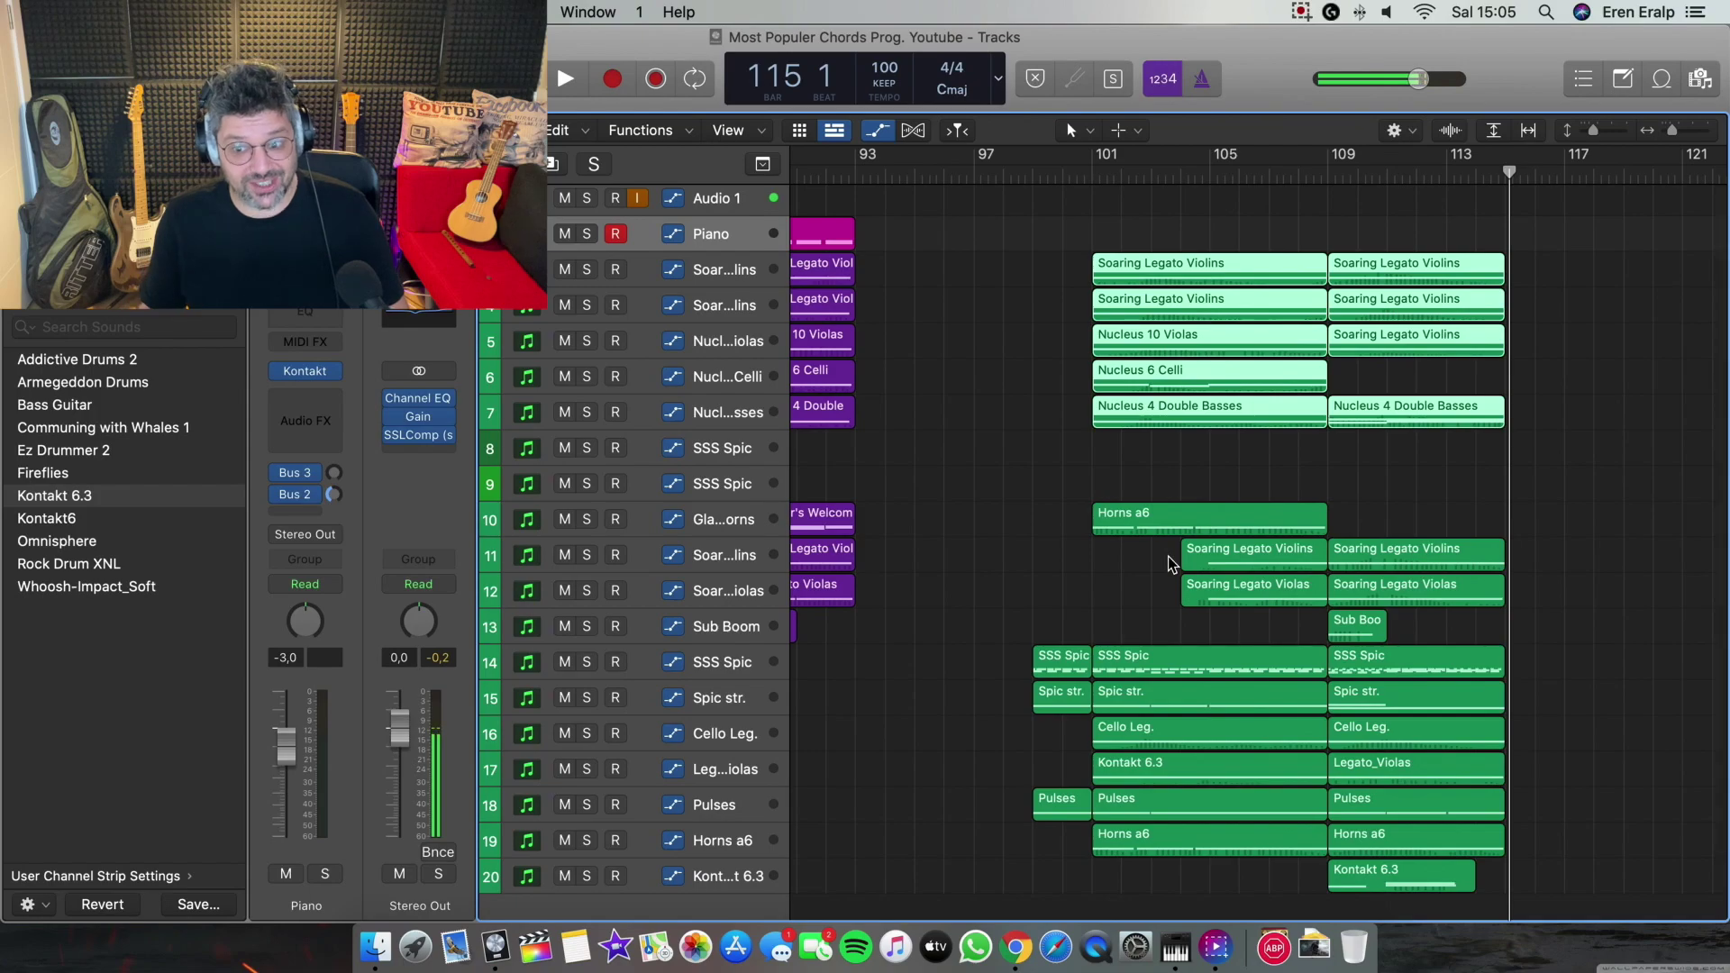
# Play the soloed string tracks from bar 108 and view the three Soaring Legato Violins regions at bar 109 in the Piano Roll
pyautogui.press('s')
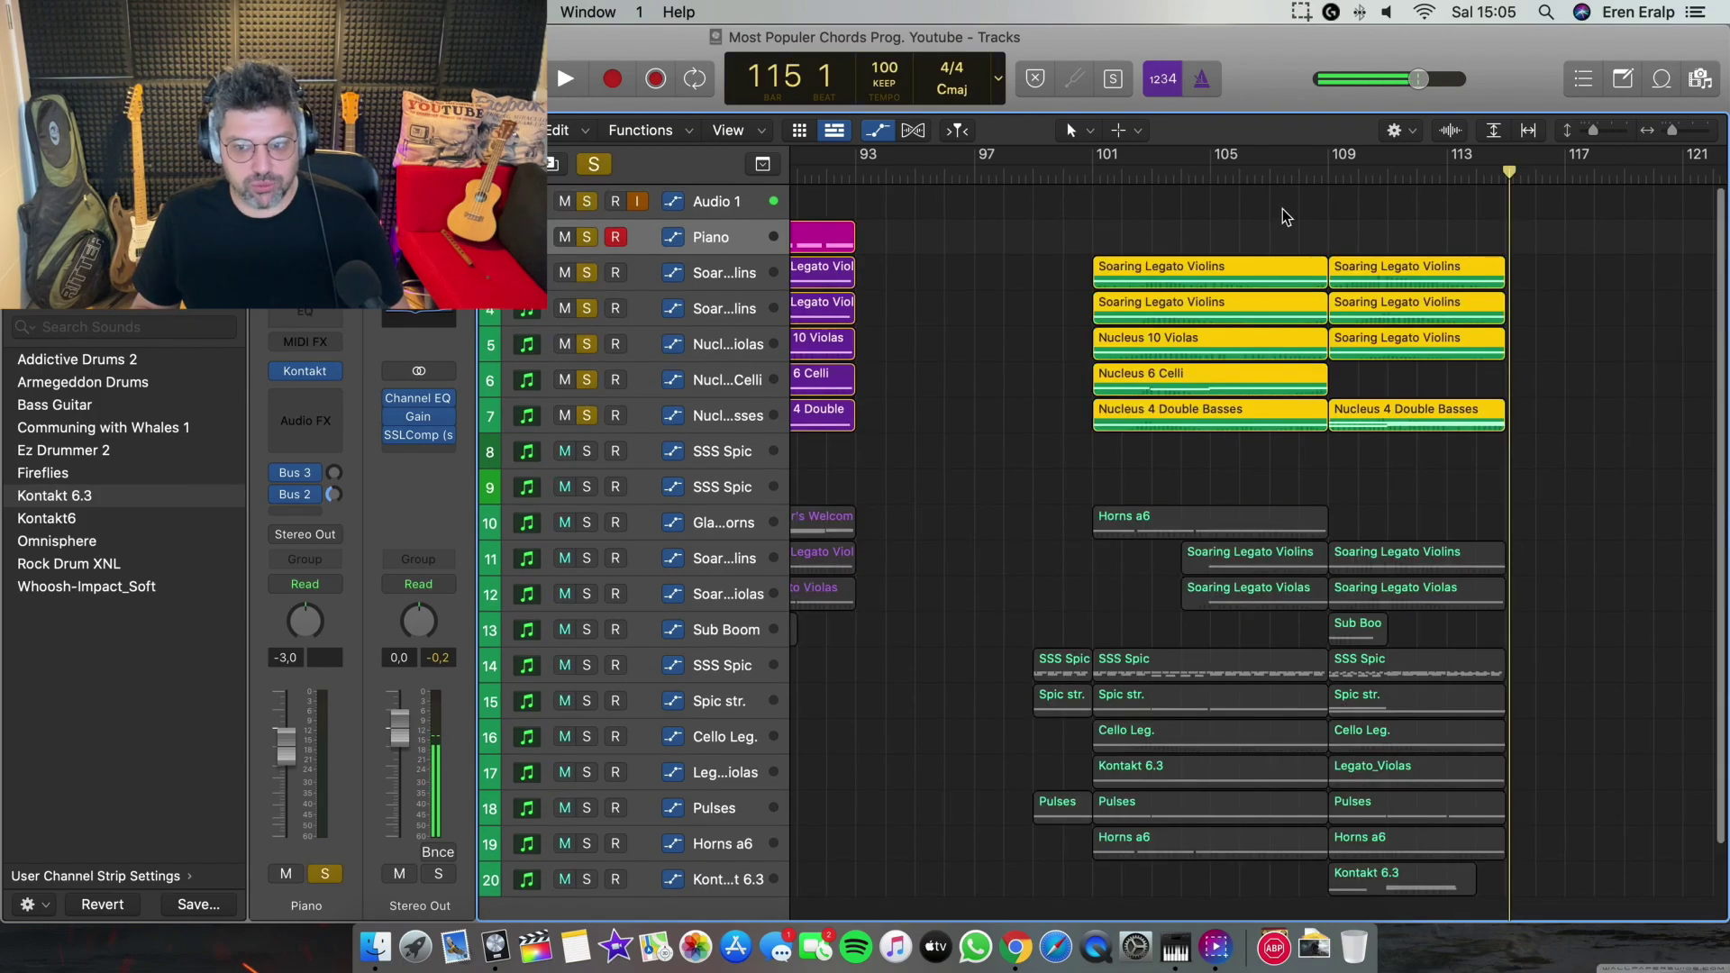
pyautogui.click(1300, 177)
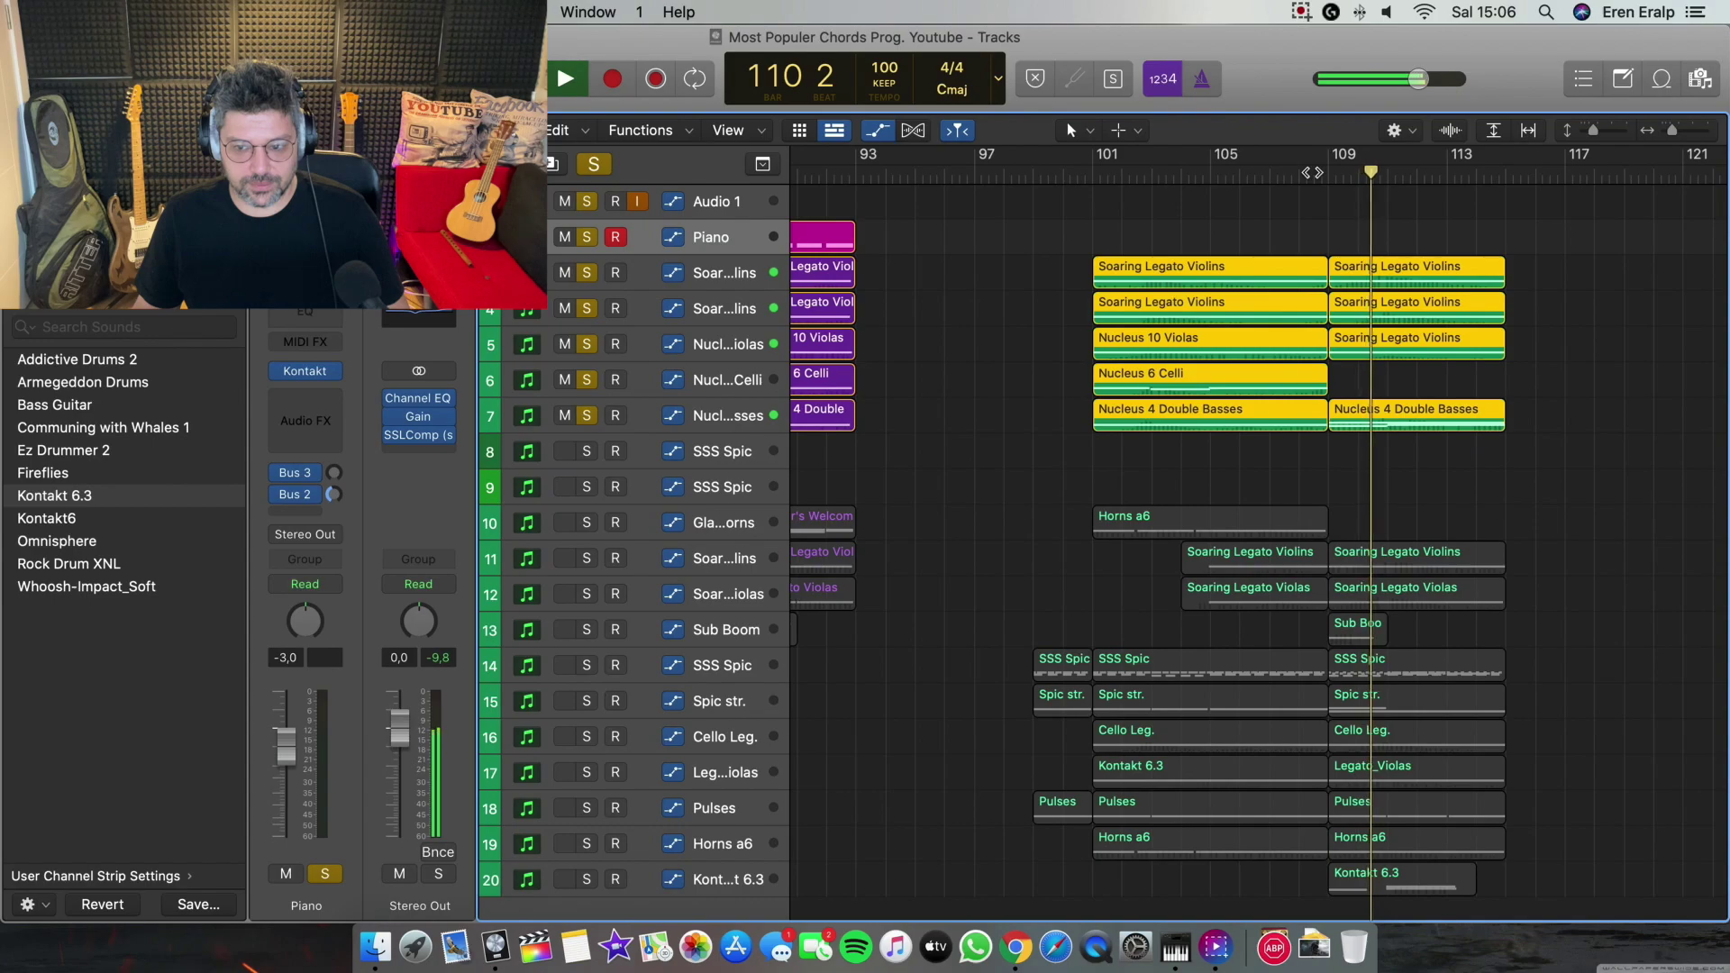
pyautogui.moveTo(1522, 265); pyautogui.dragTo(1480, 368)
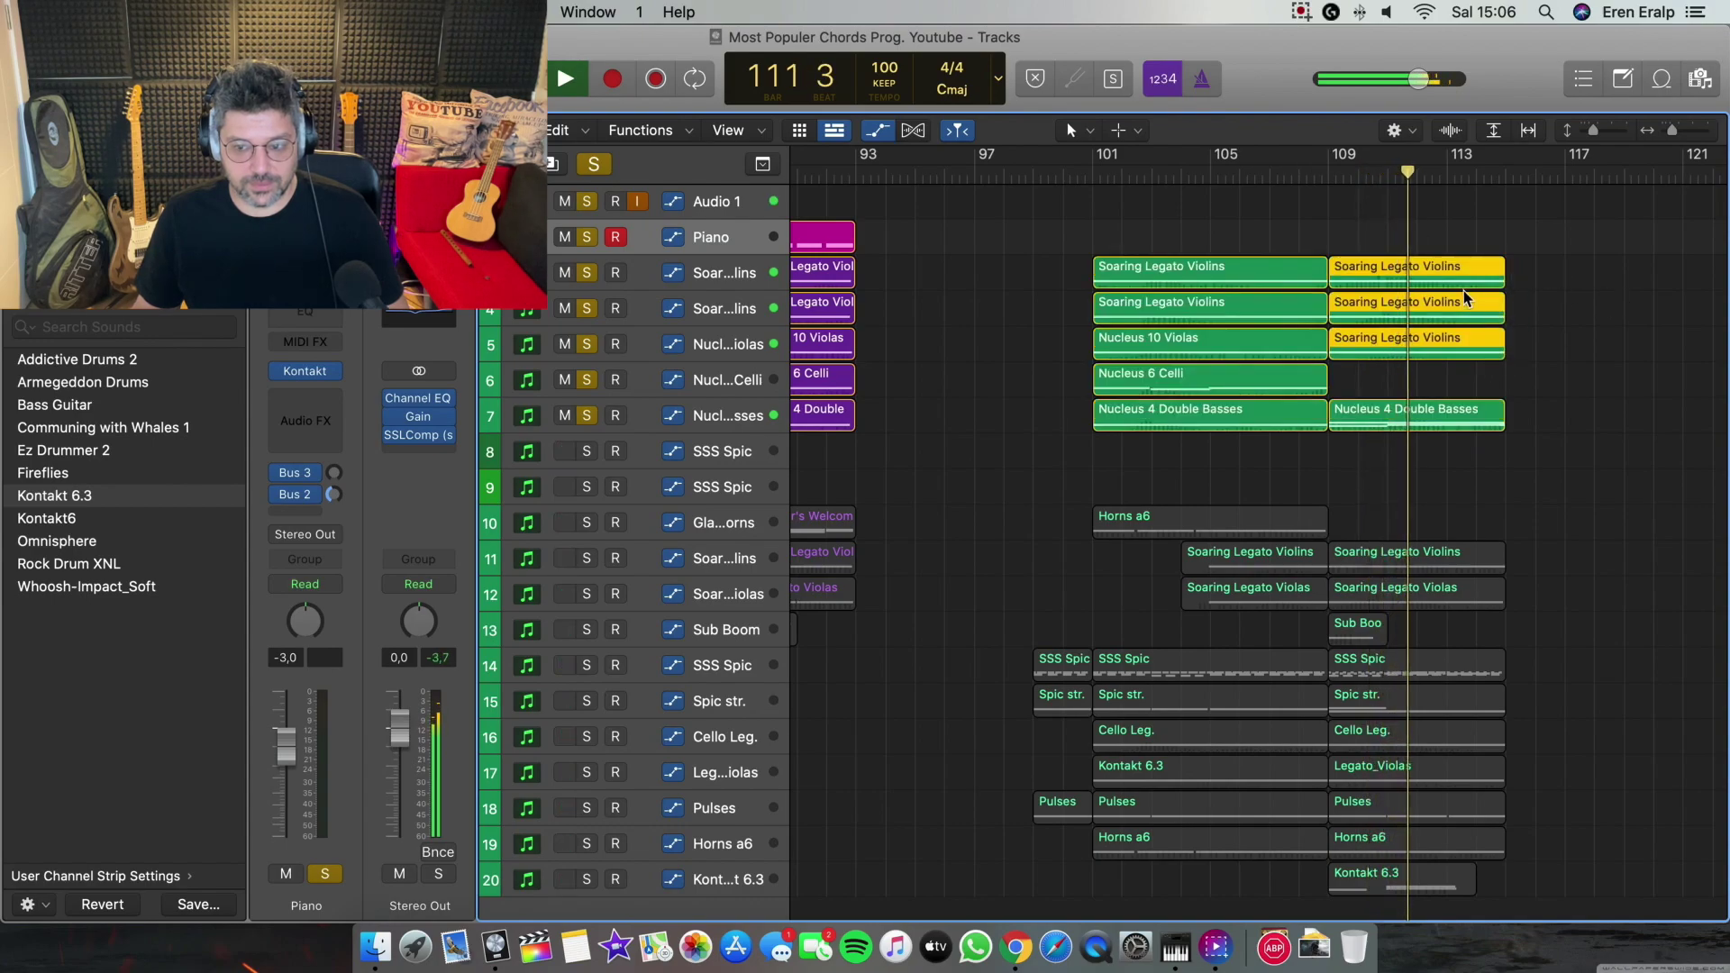
pyautogui.click(588, 415)
pyautogui.click(587, 416)
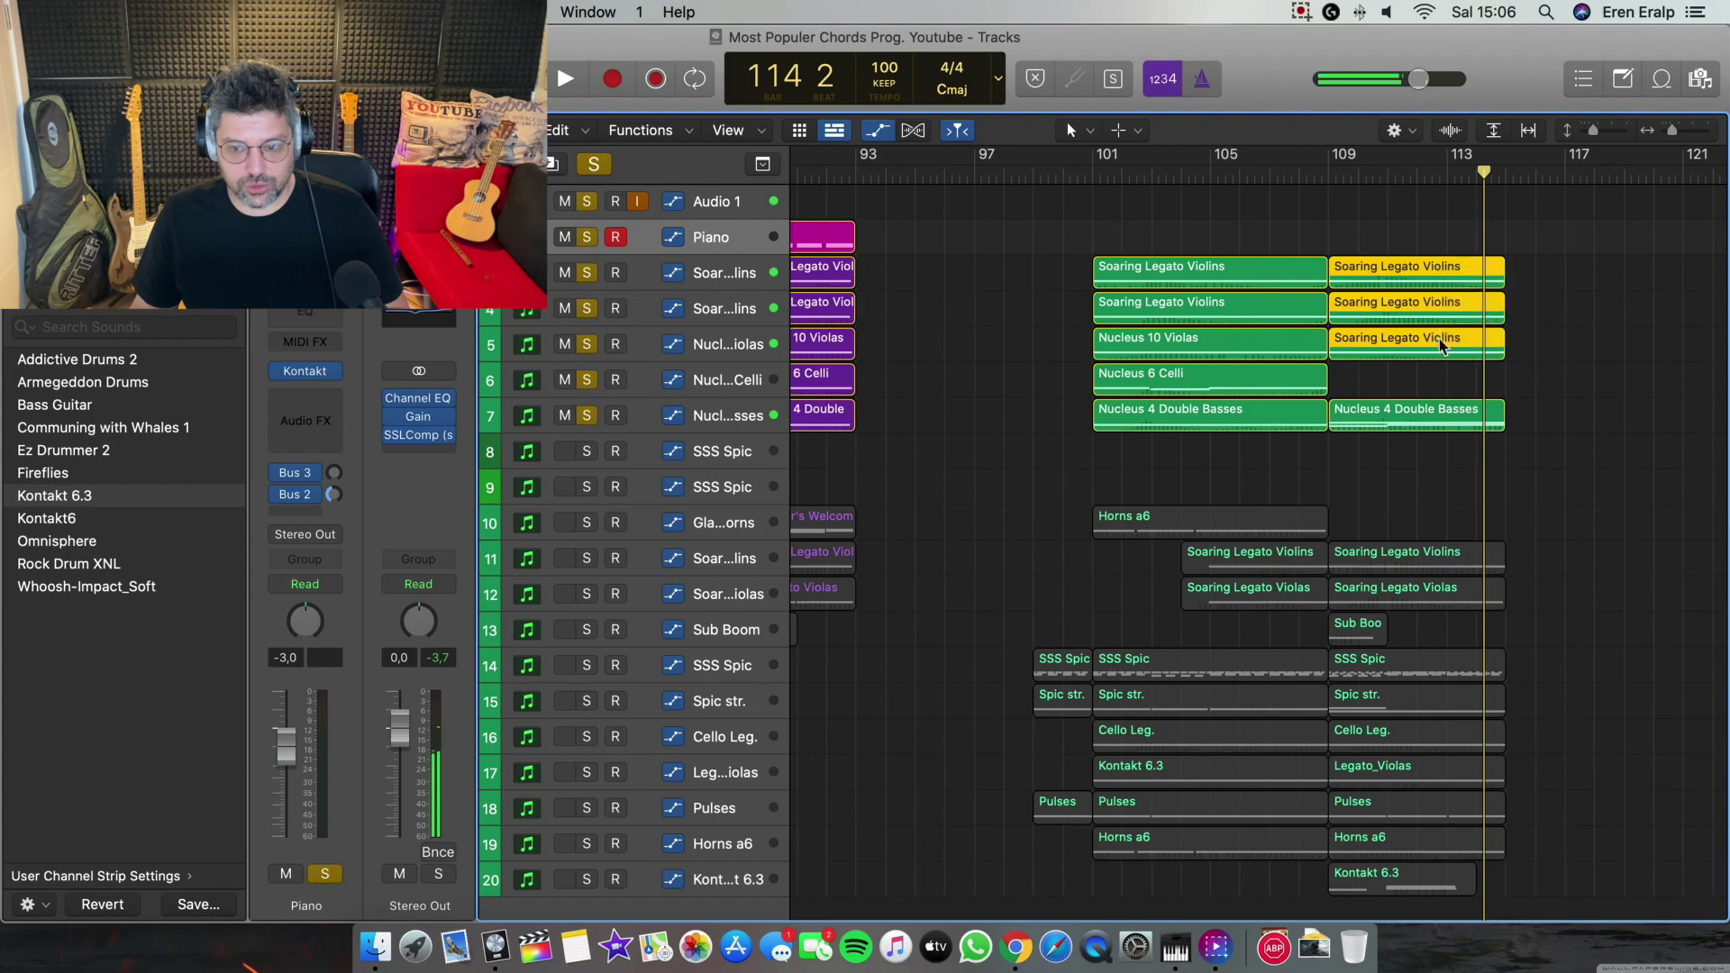
pyautogui.doubleClick(1432, 263)
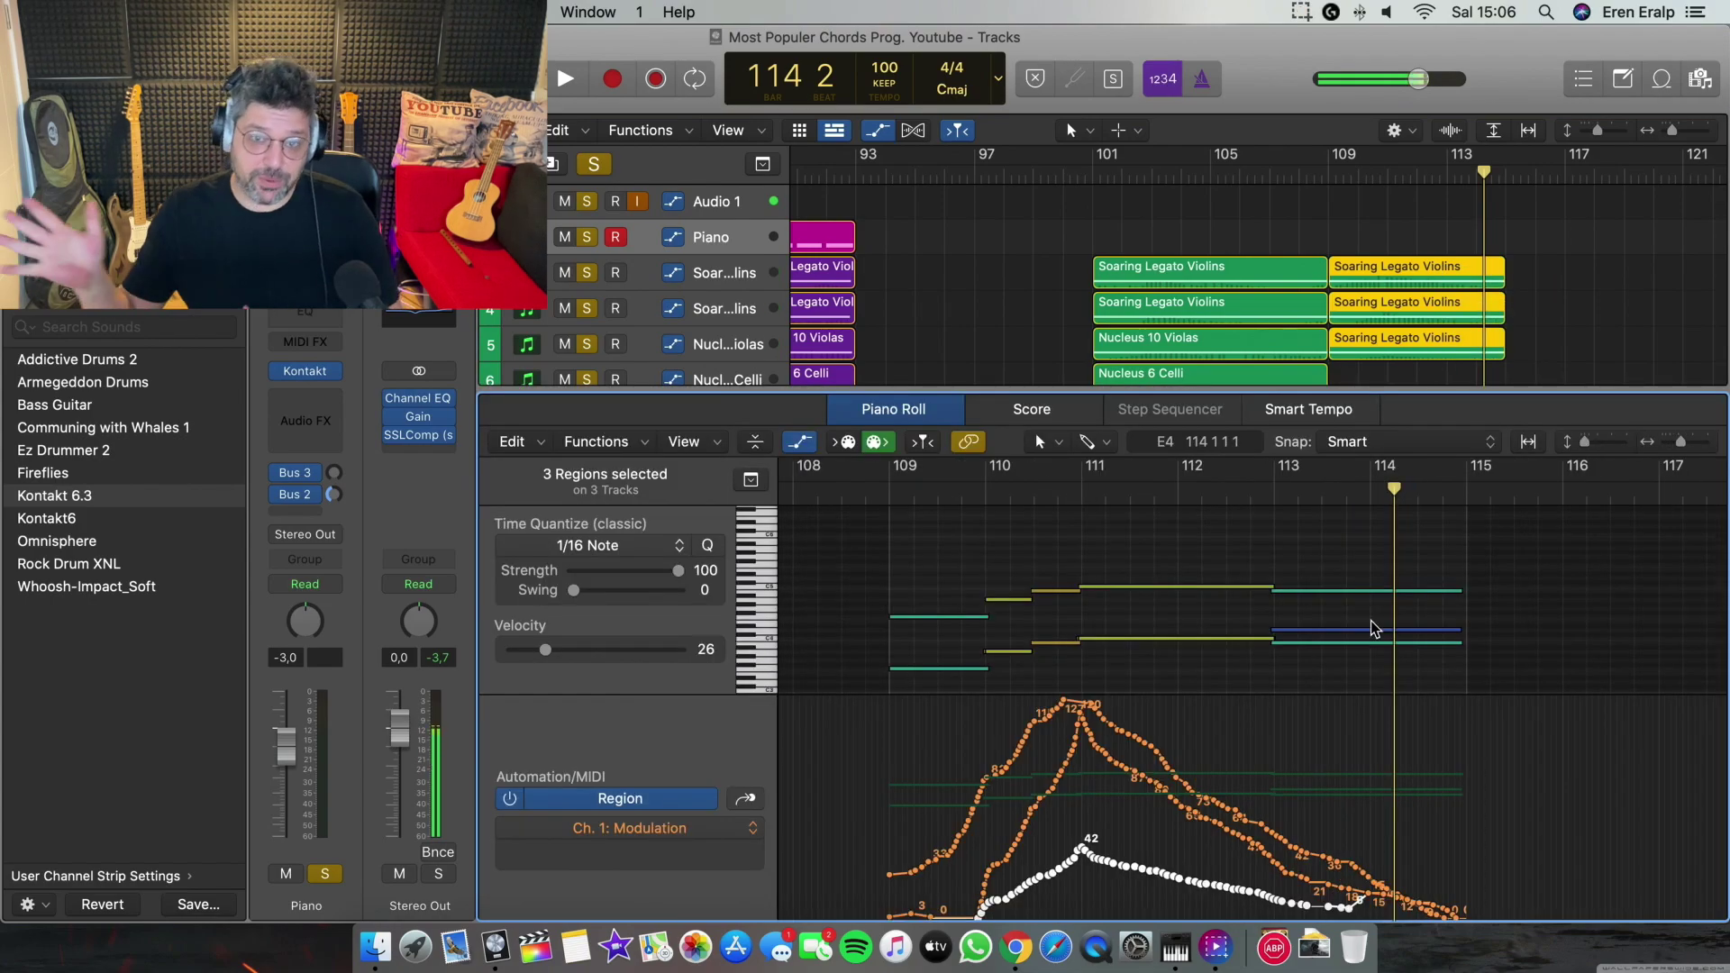
pyautogui.press('e')
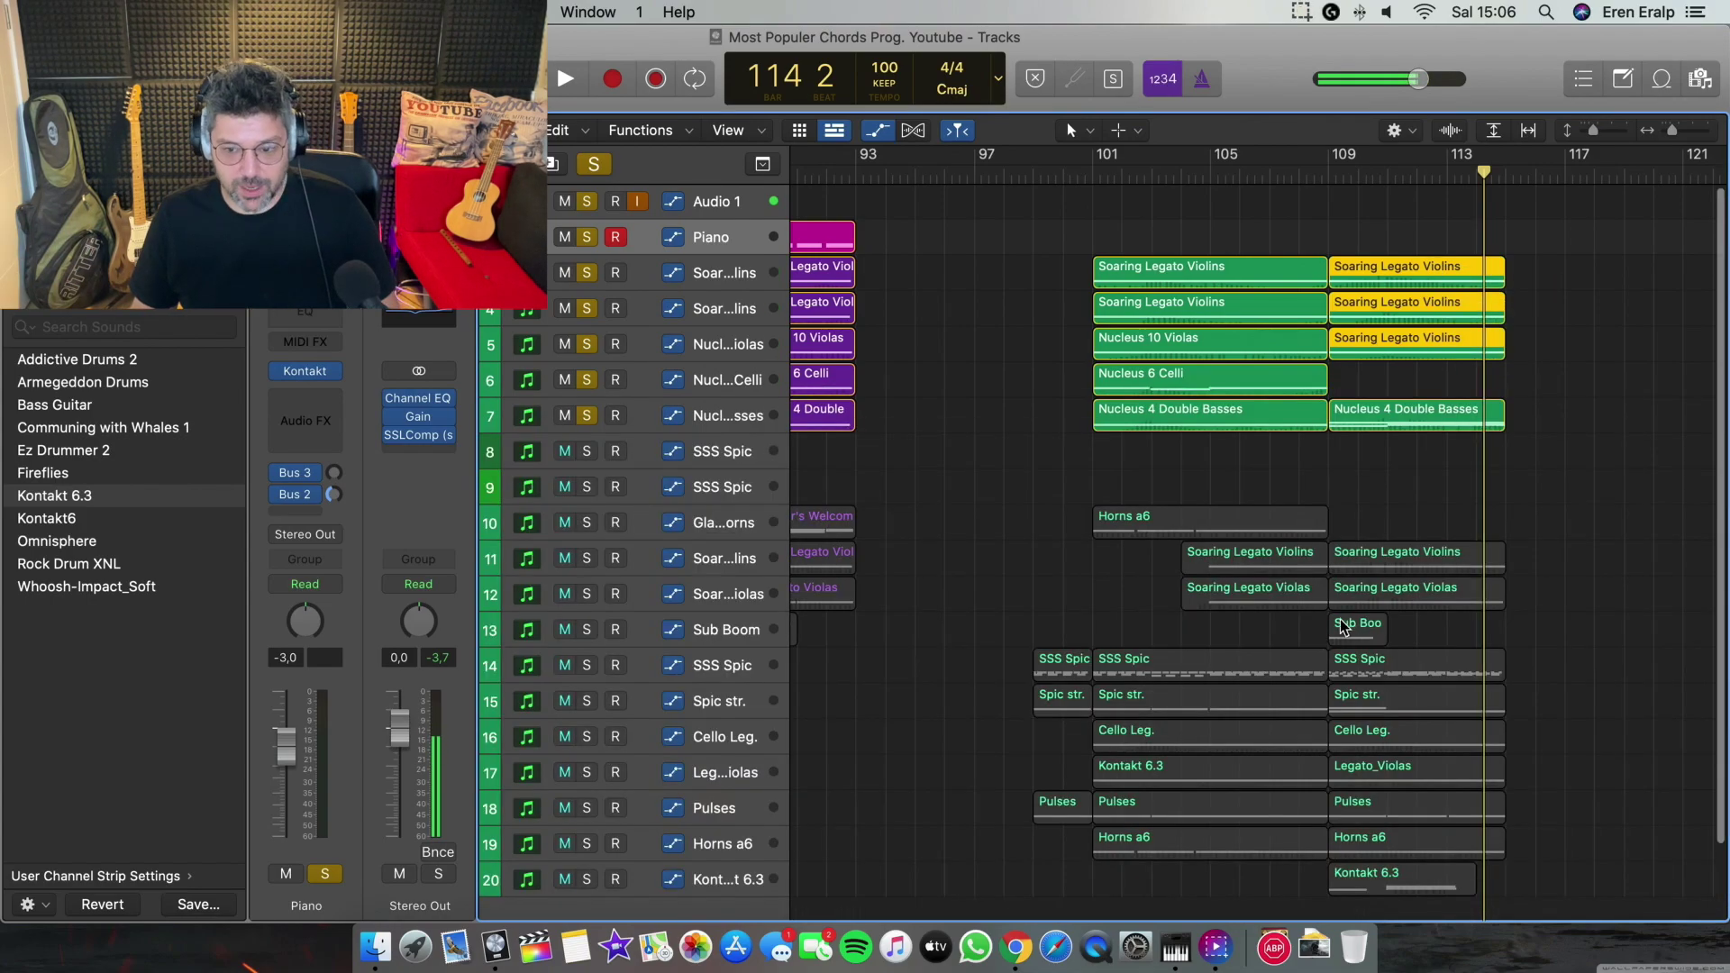
# Solo the Cello Leg., legato violas and Pulses tracks, play them from bar 109, and mute and unsolo Pulses
pyautogui.scroll(-1, 1339, 625)
pyautogui.press('super+Right')
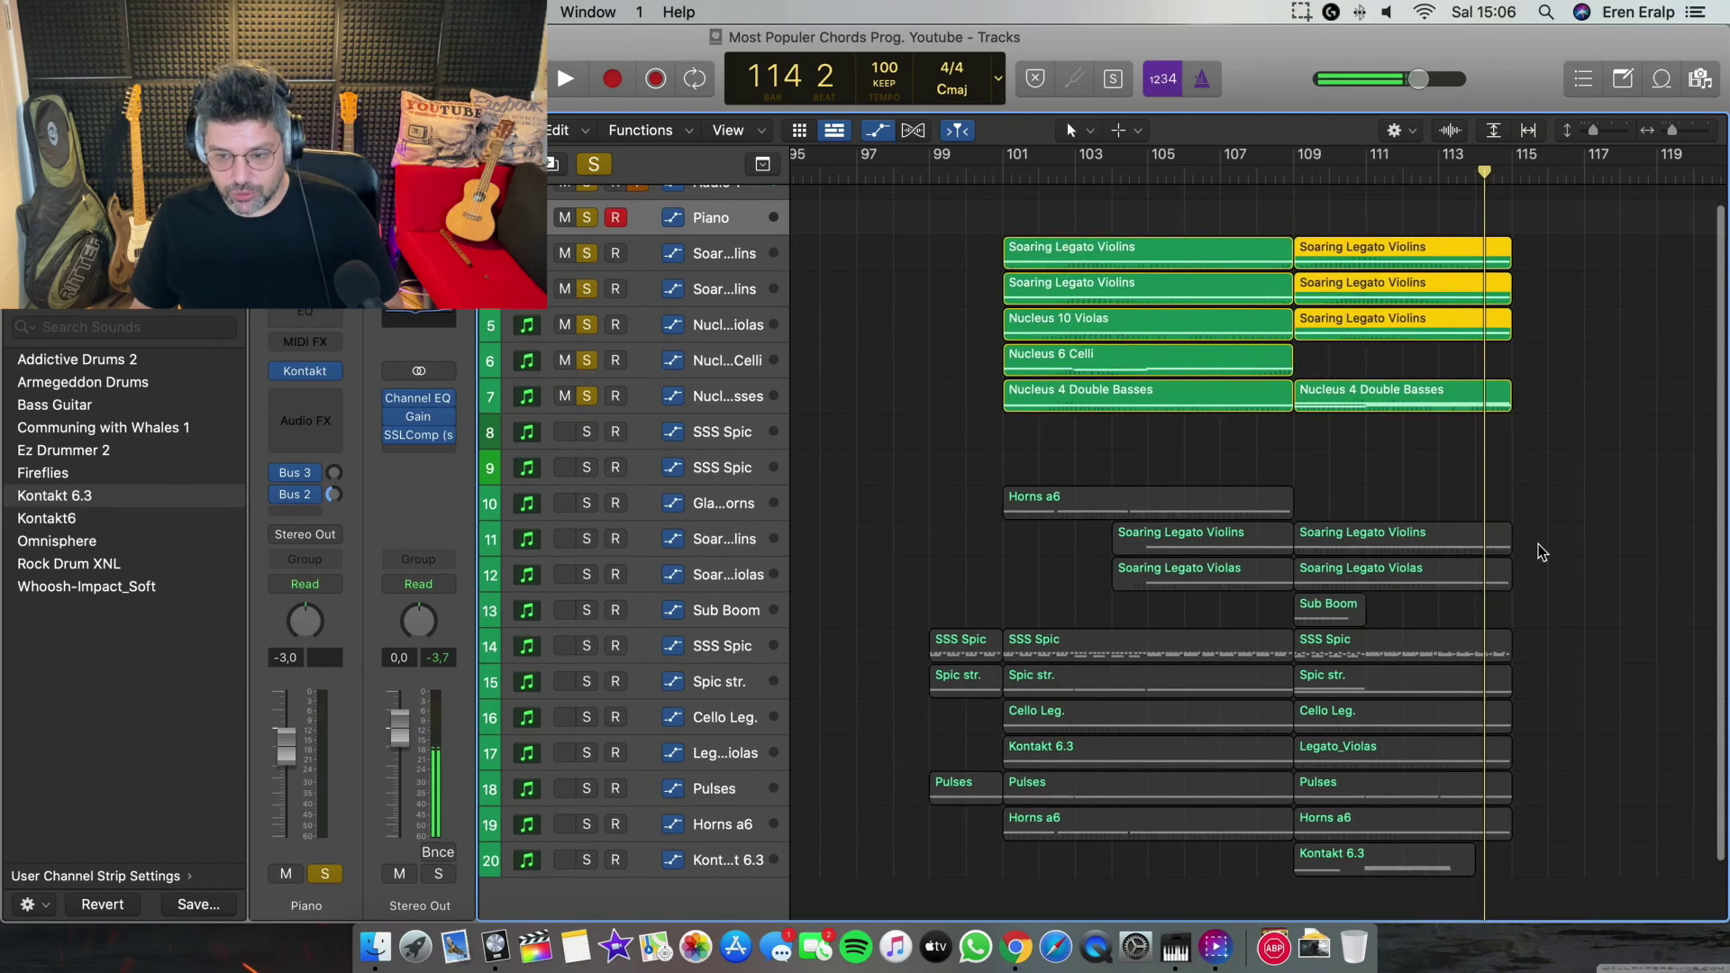
pyautogui.moveTo(1541, 540); pyautogui.dragTo(1398, 585)
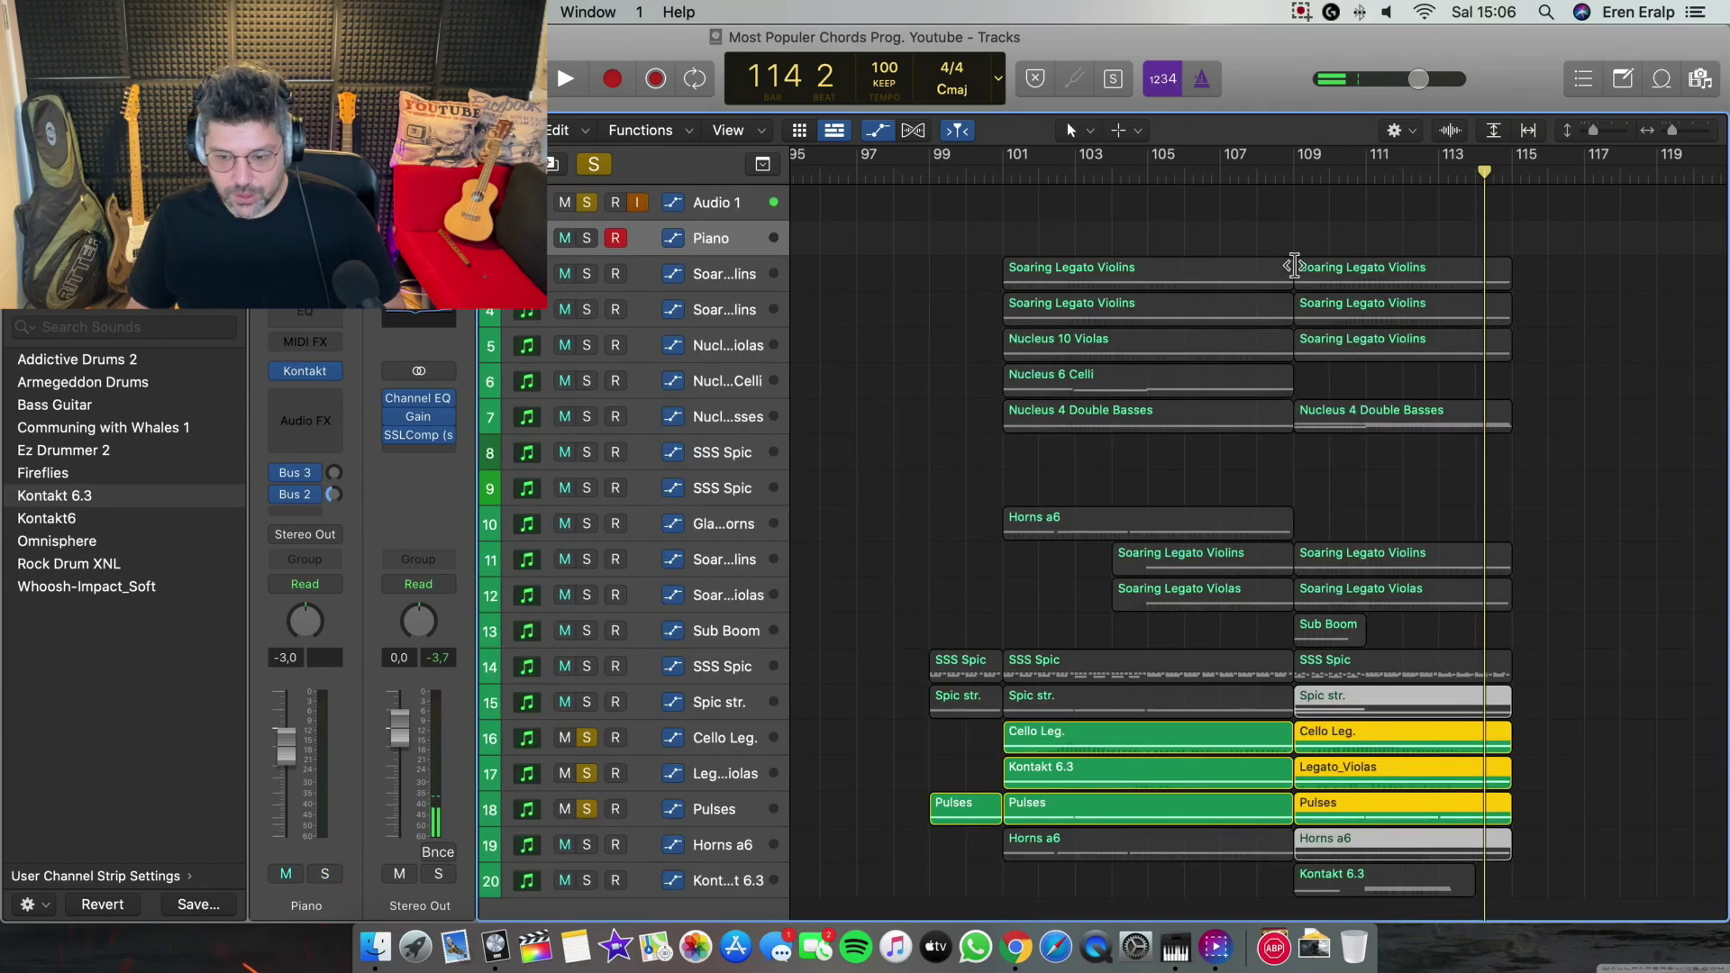
pyautogui.hotkey('shift', 'space')
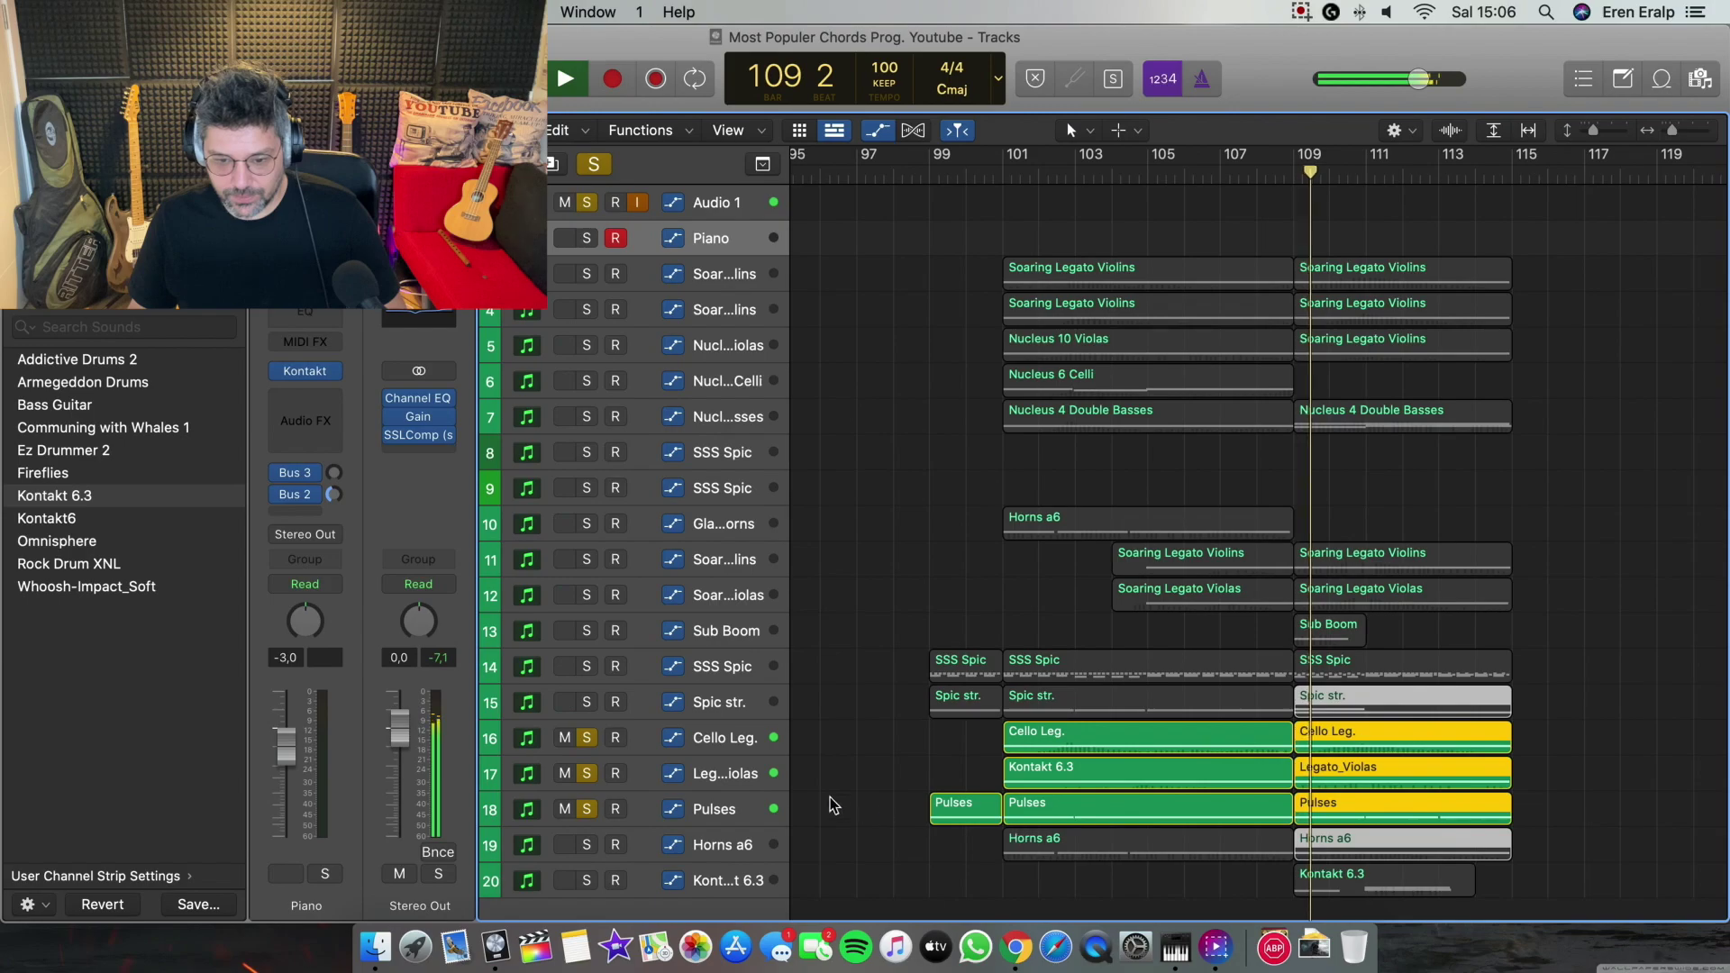
pyautogui.click(565, 808)
pyautogui.click(587, 808)
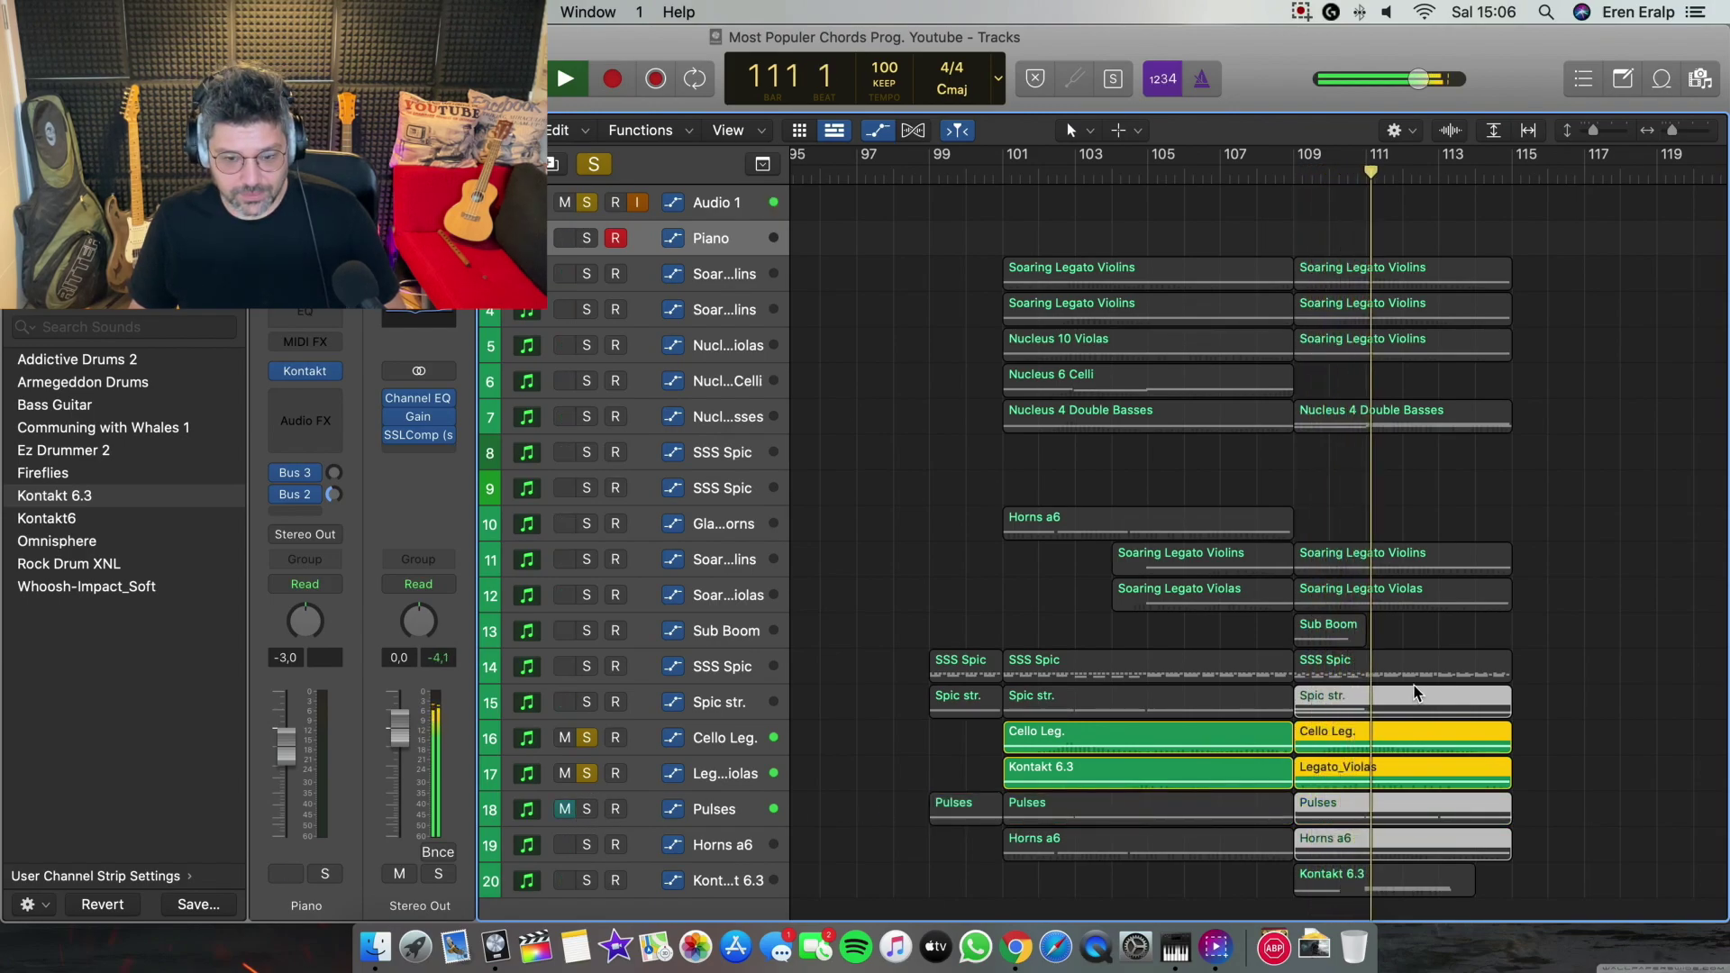
# View the Cello Leg. and Legato_Violas regions at bar 109 in the Piano Roll, replay them from bar 109, and close the editor
pyautogui.doubleClick(1458, 732)
pyautogui.click(1613, 321)
pyautogui.scroll(-4, 1613, 321)
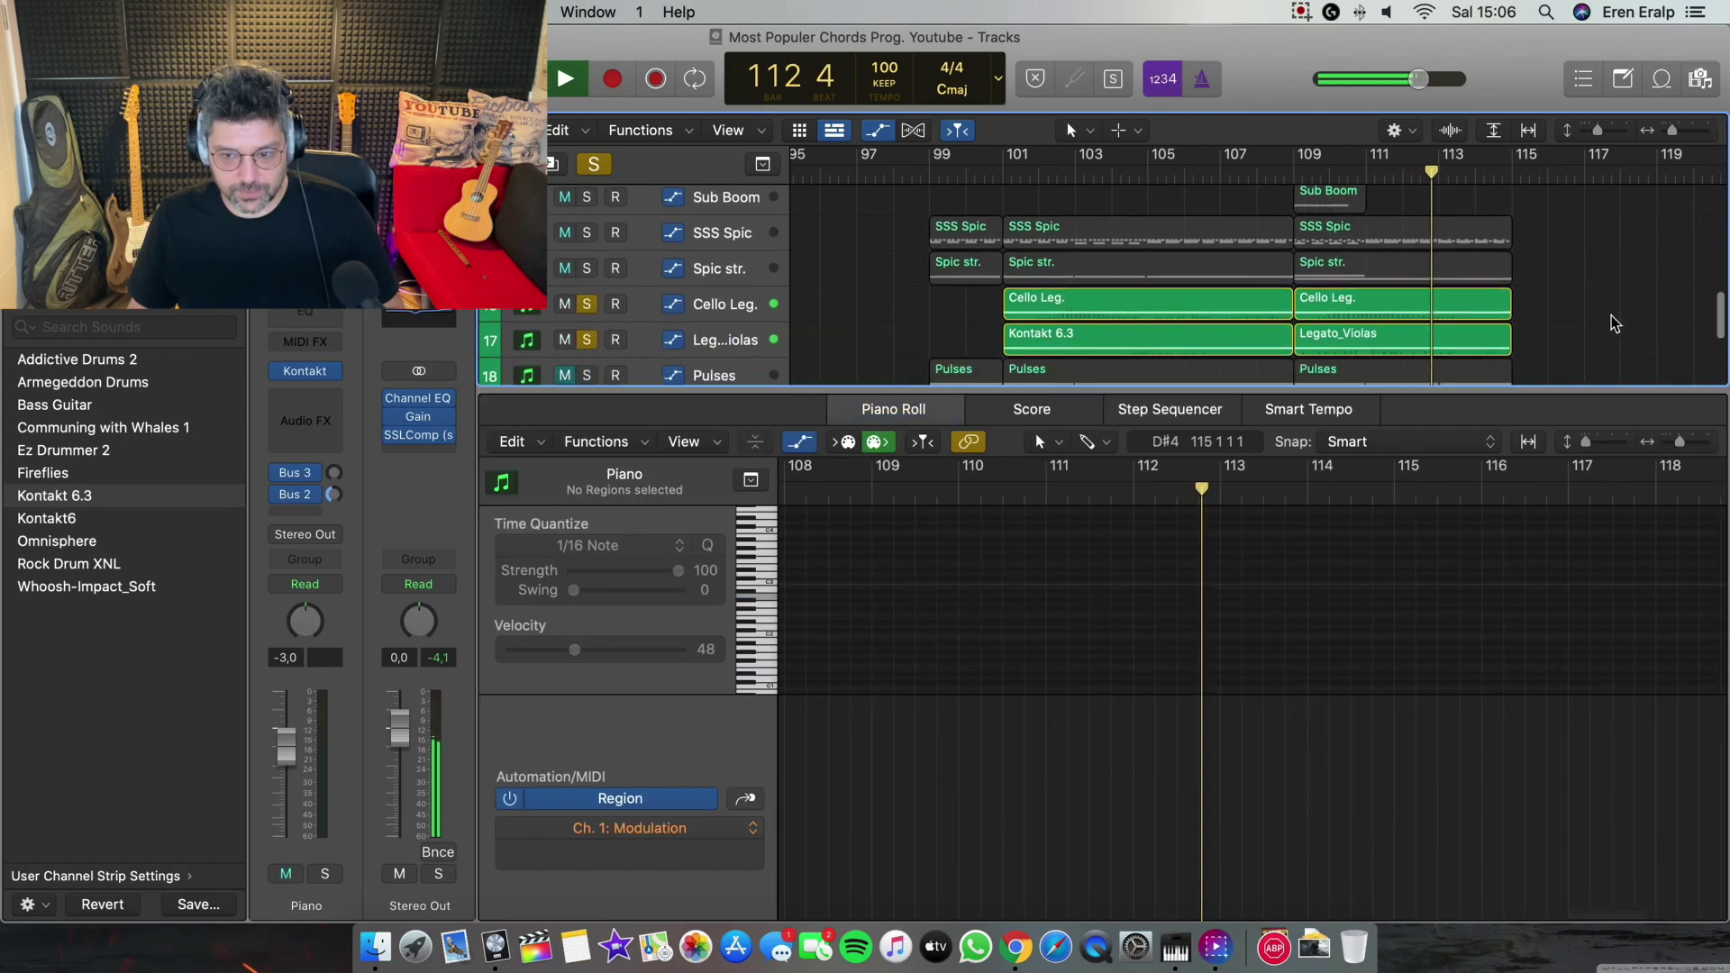
pyautogui.moveTo(1548, 241); pyautogui.dragTo(1423, 281)
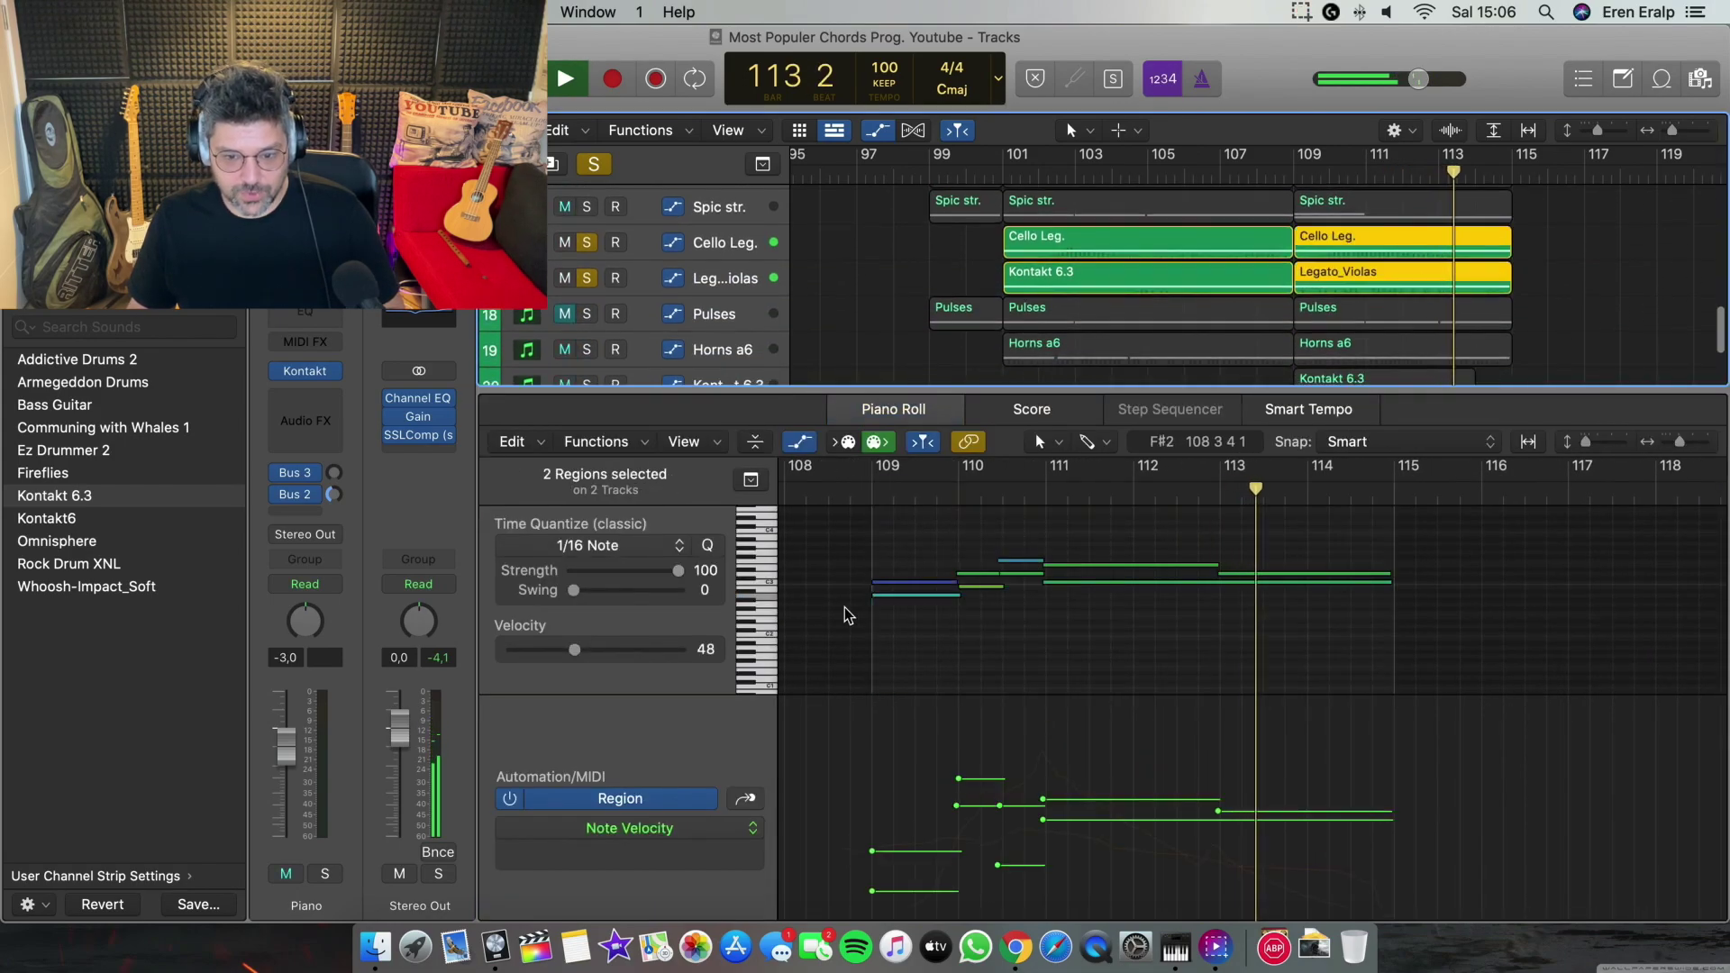
pyautogui.click(857, 497)
pyautogui.press('super+Down')
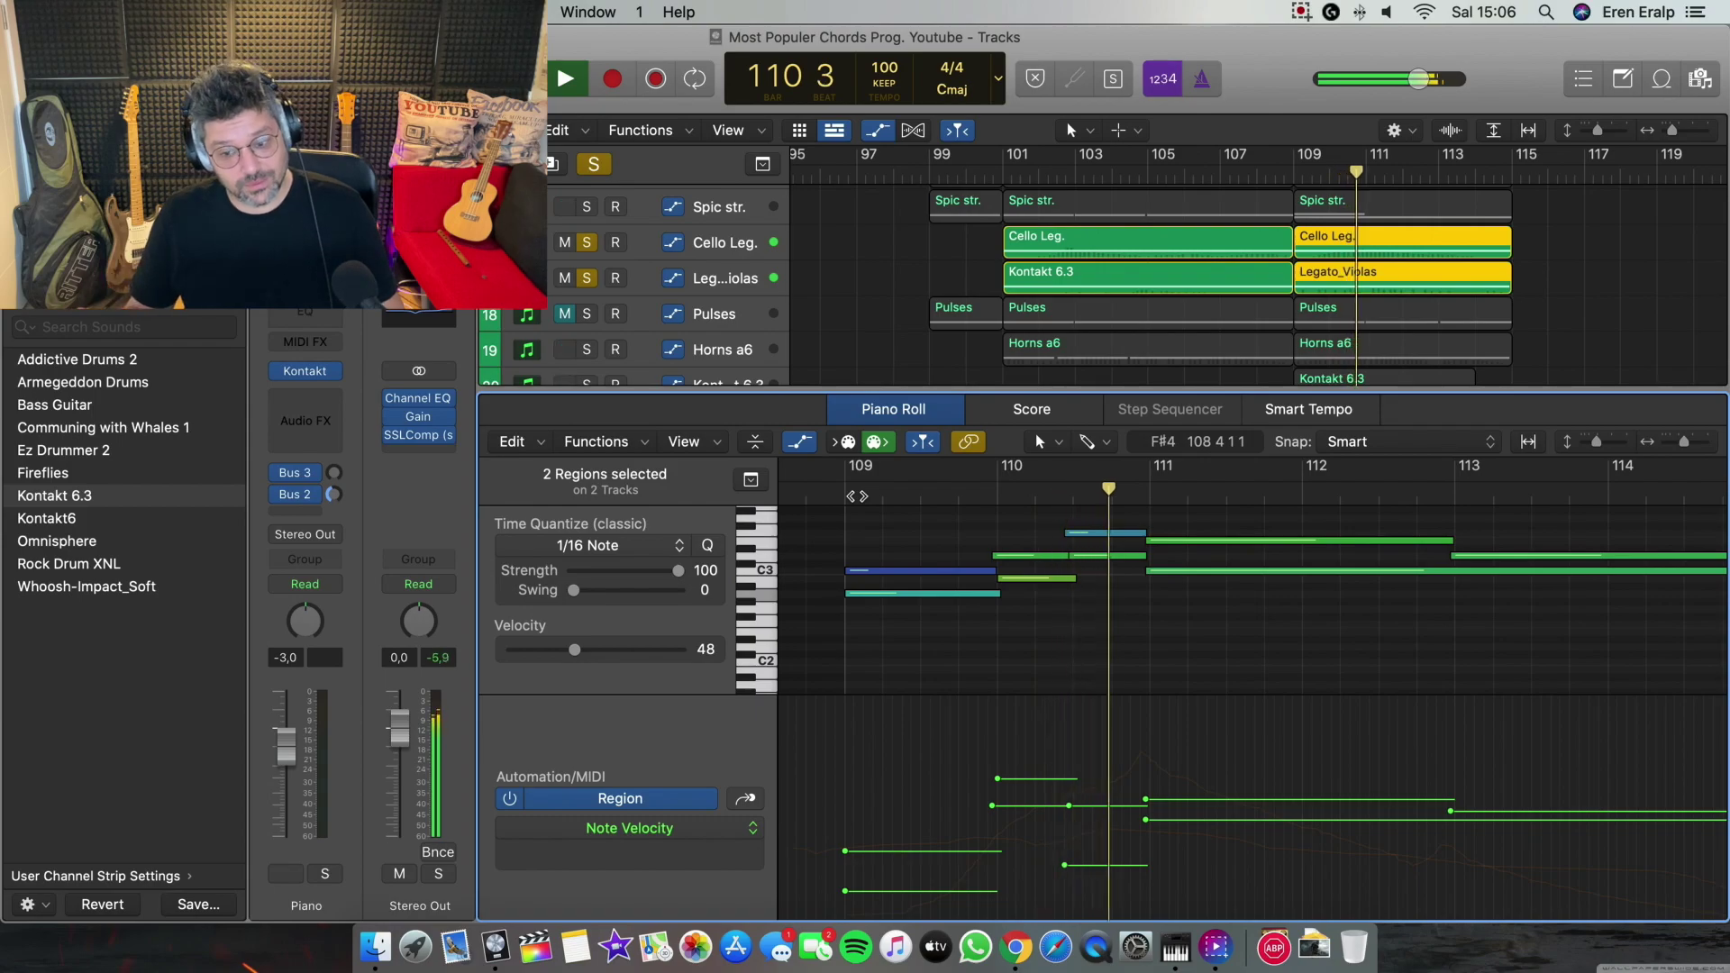
pyautogui.press('p')
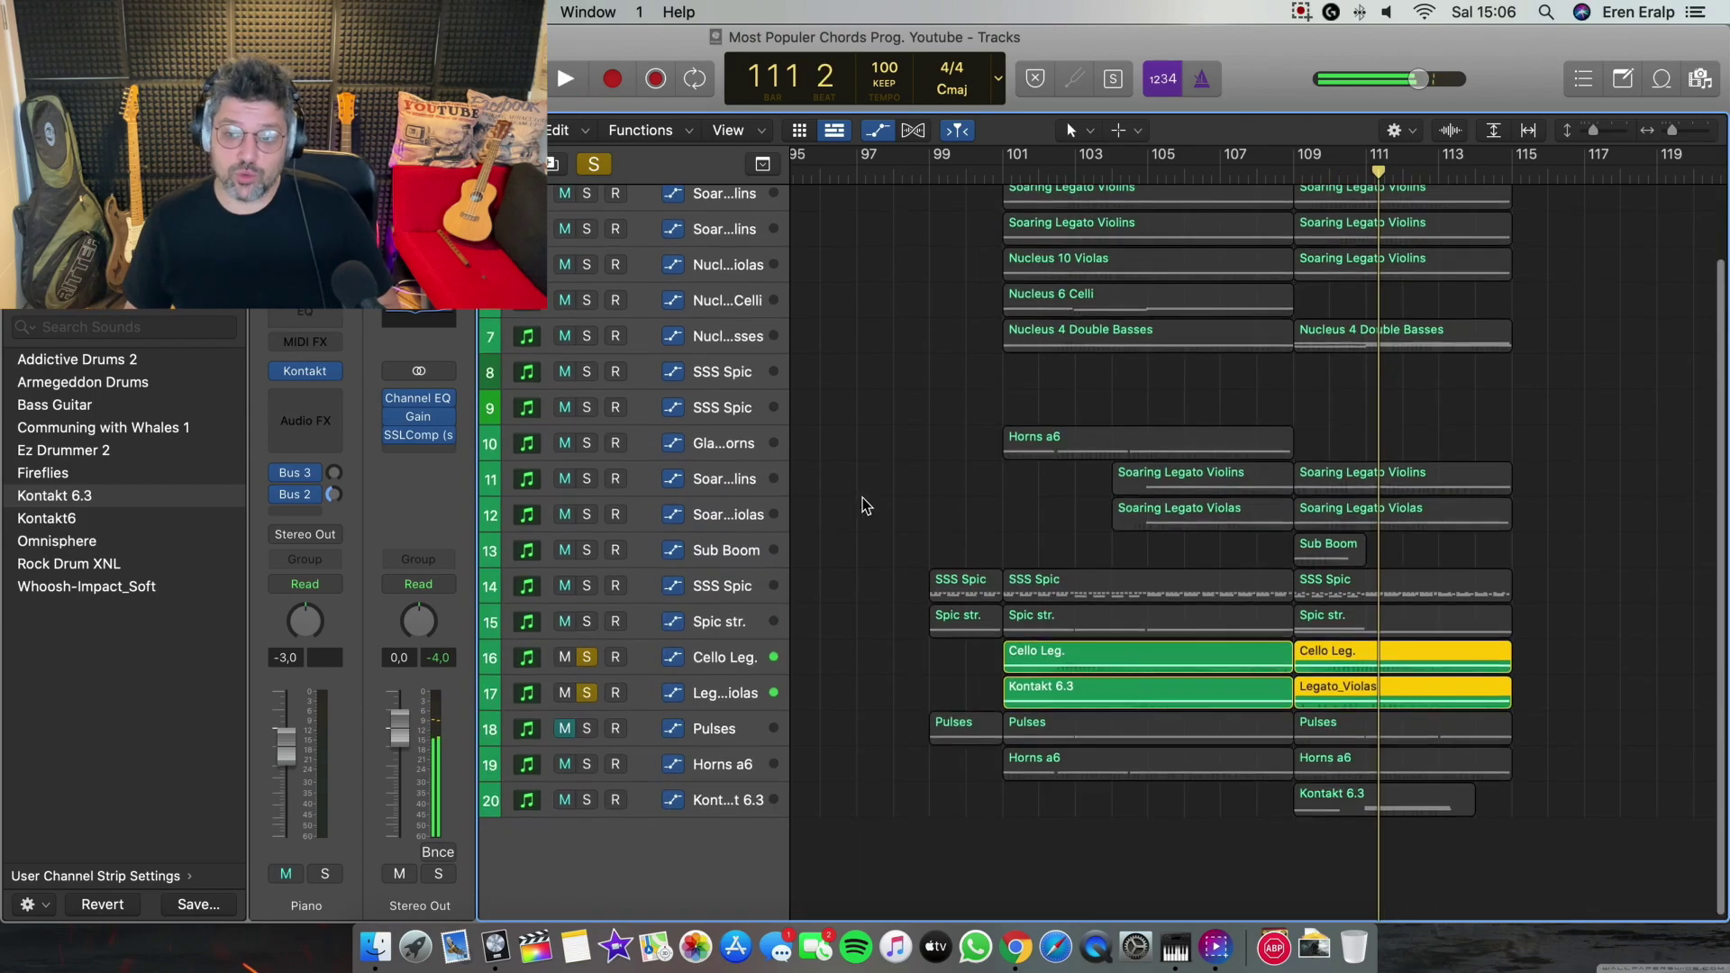
# Play the soloed tracks 3 to 5 together with the Cello Leg. and legato violas tracks up to bar 114, beat 3
pyautogui.scroll(3, 862, 497)
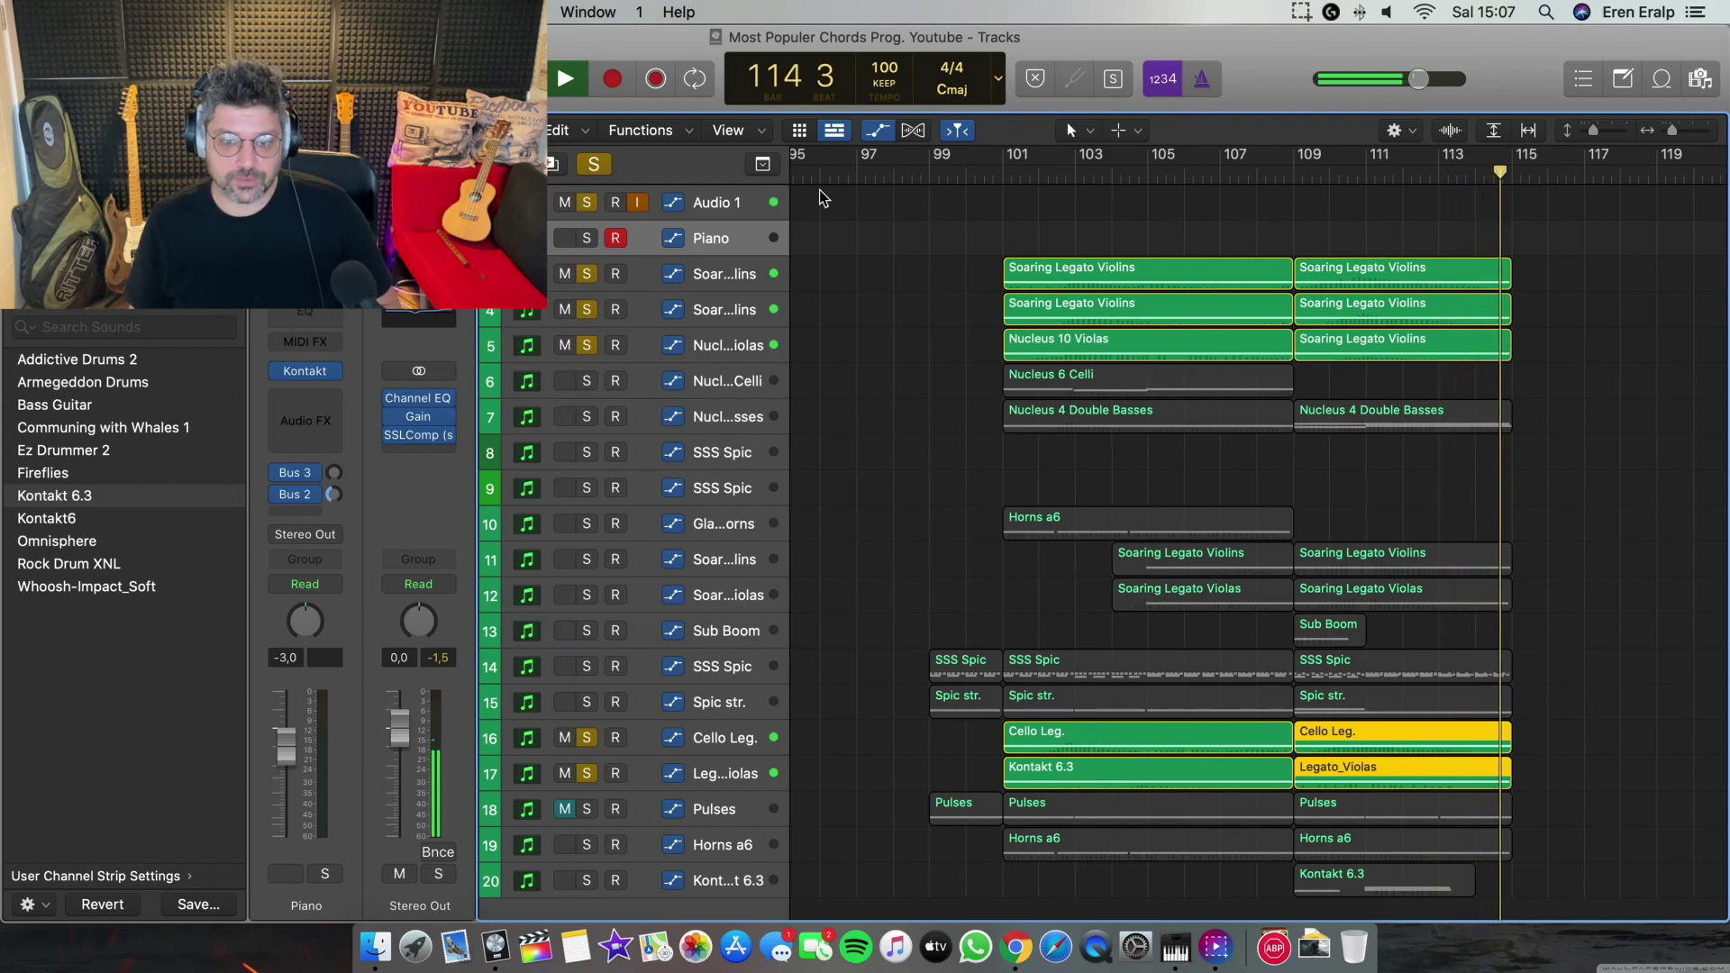
pyautogui.press('space')
# Play the full unsoloed arrangement from bar 99 to its end, switching Audio 1's input monitoring off and back on
pyautogui.click(964, 175)
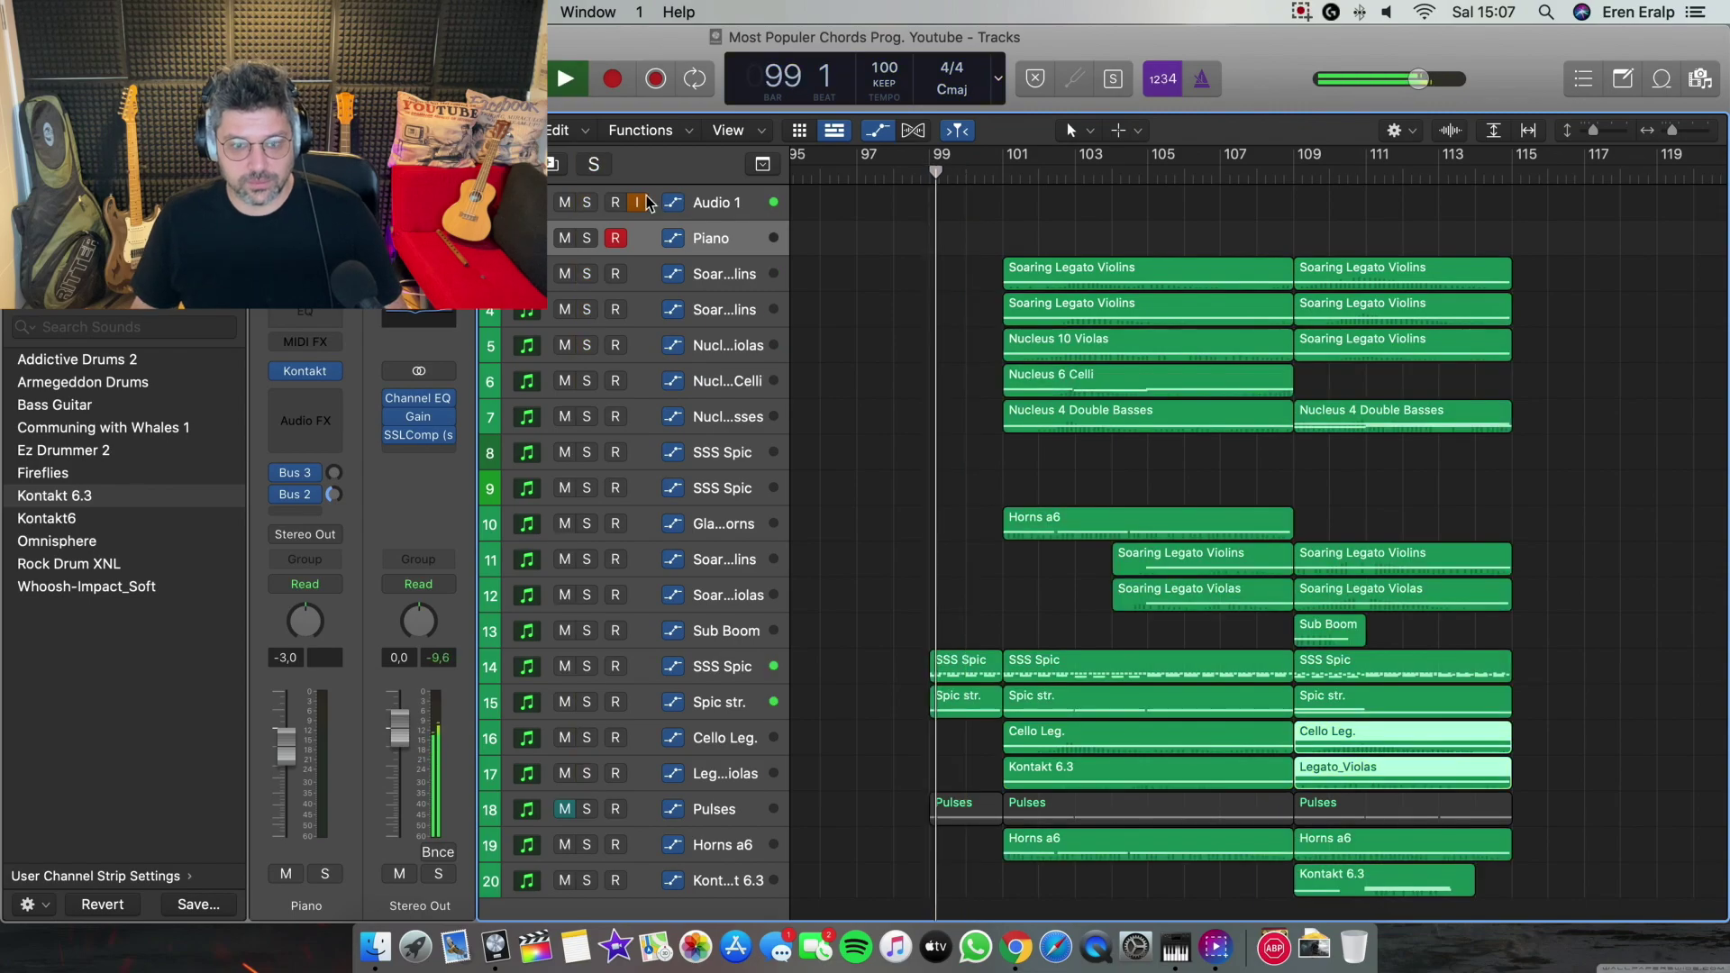
pyautogui.click(638, 203)
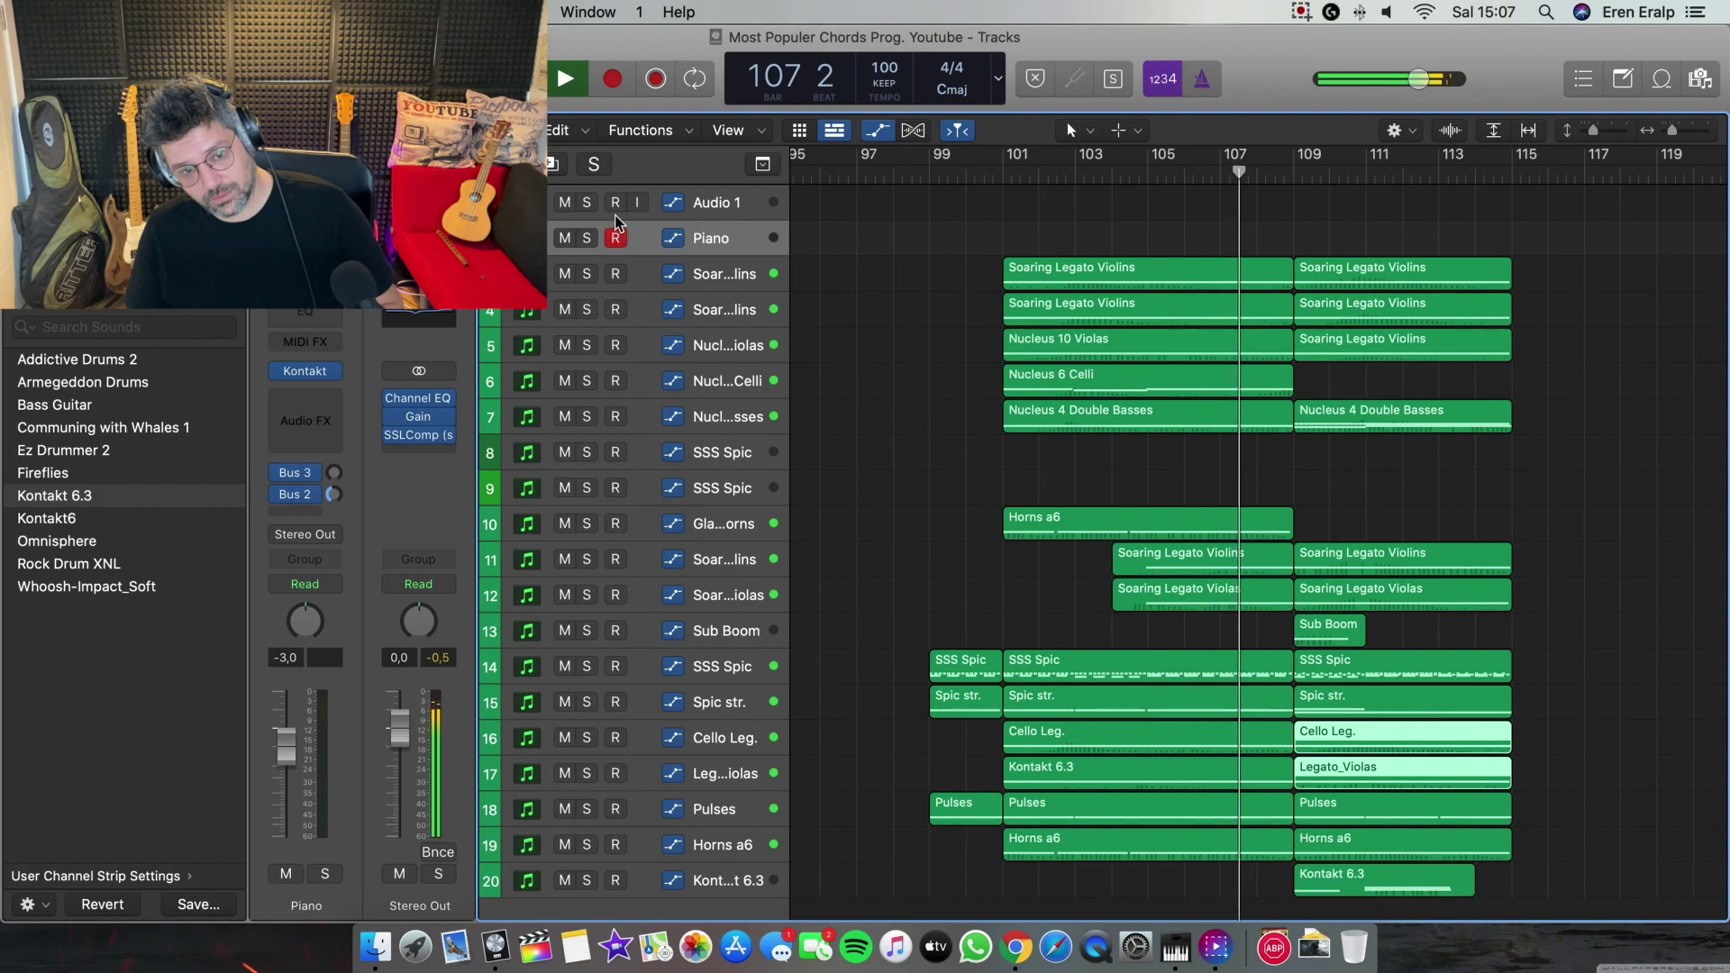
pyautogui.click(636, 203)
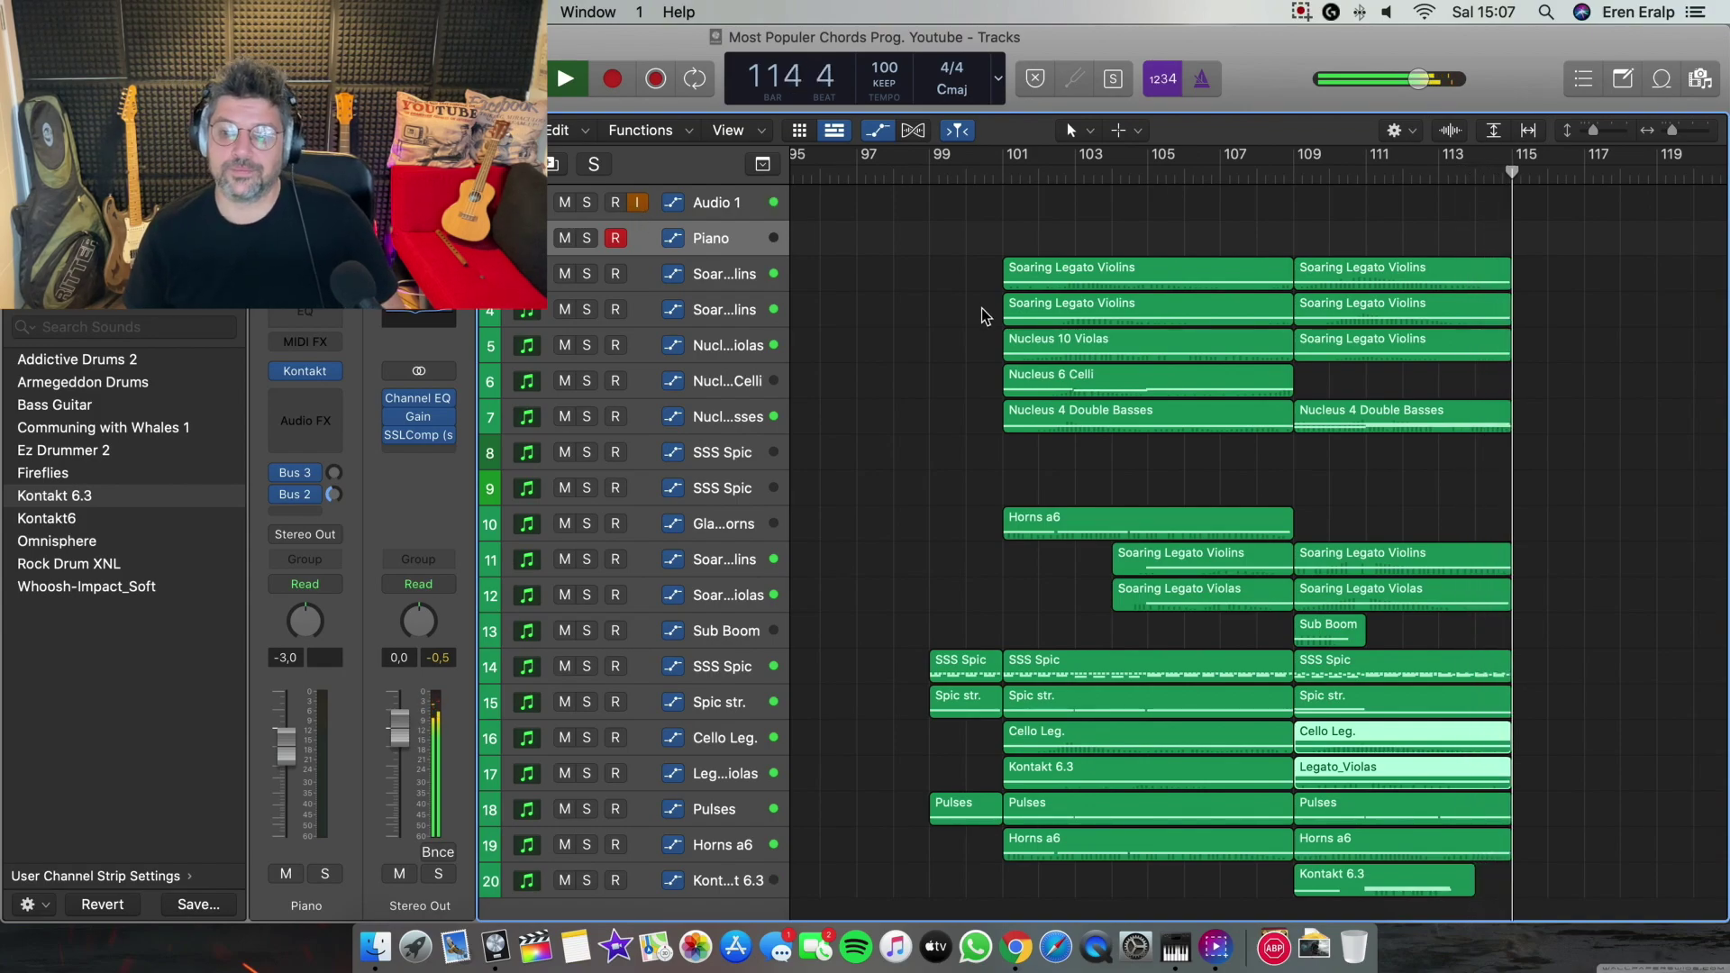
# Stop playback at the arrangement's end, view the Kontakt instrument loaded on the Cello Leg. track, and close its window
pyautogui.press('space')
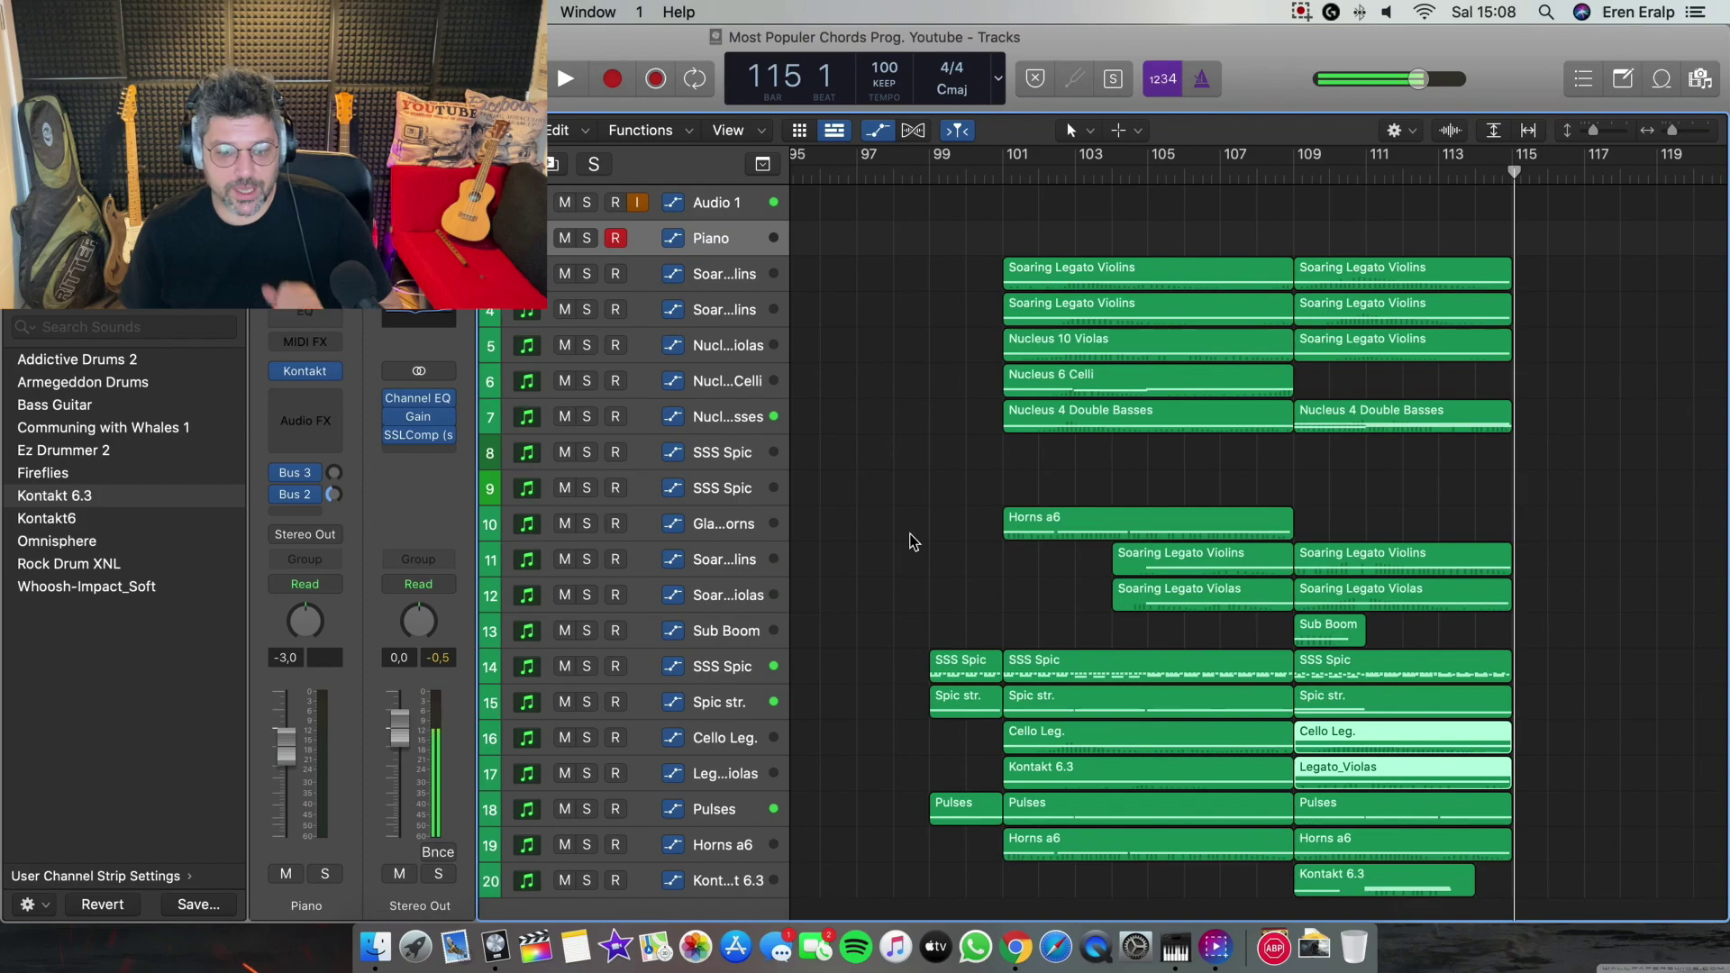
pyautogui.click(701, 741)
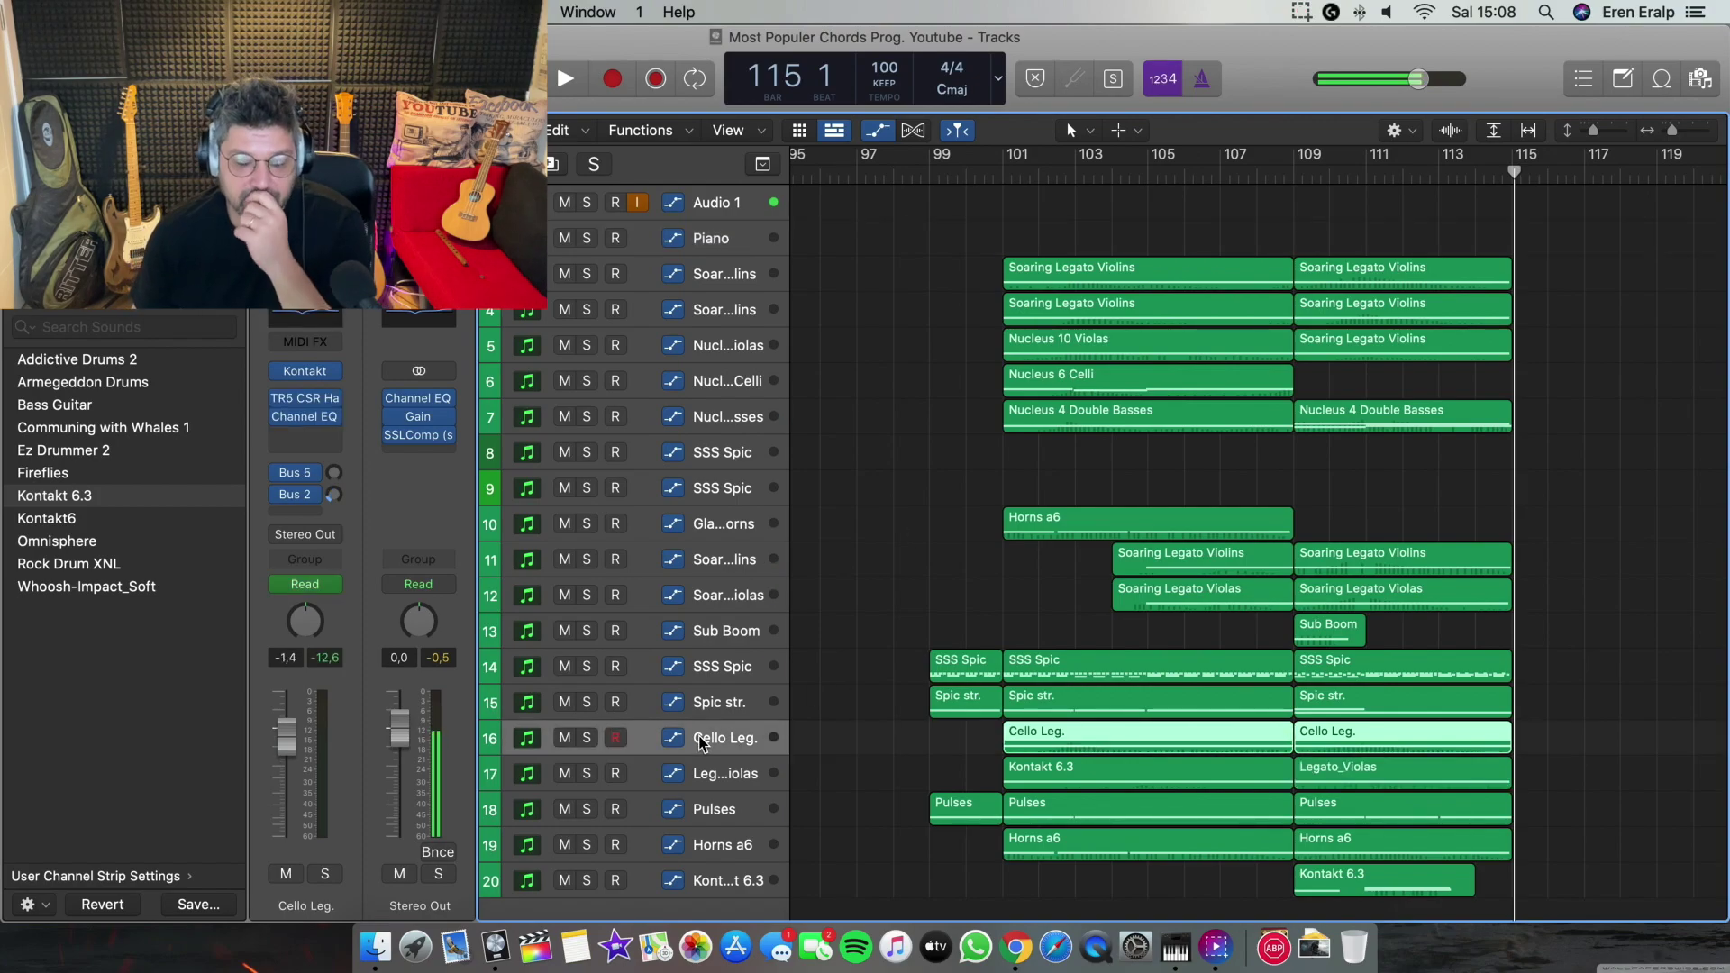
pyautogui.click(307, 372)
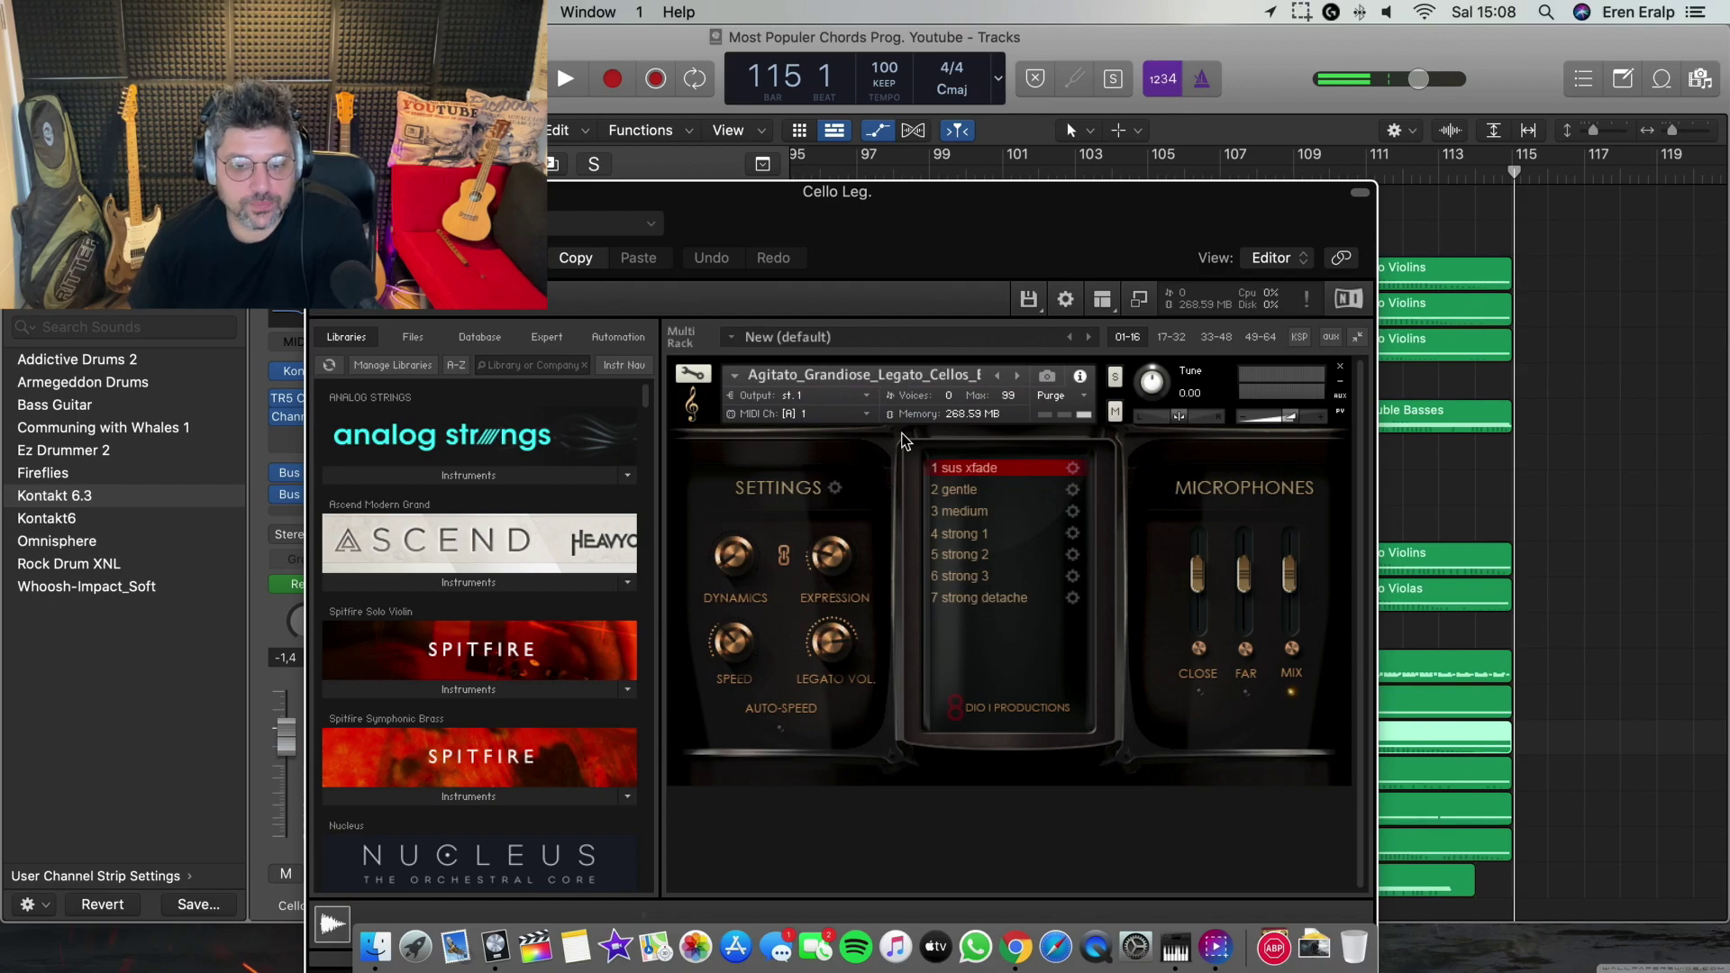
pyautogui.press('super+w')
# Select the Legato_Violas track, view its Kontakt instrument, and close the instrument window
pyautogui.click(734, 777)
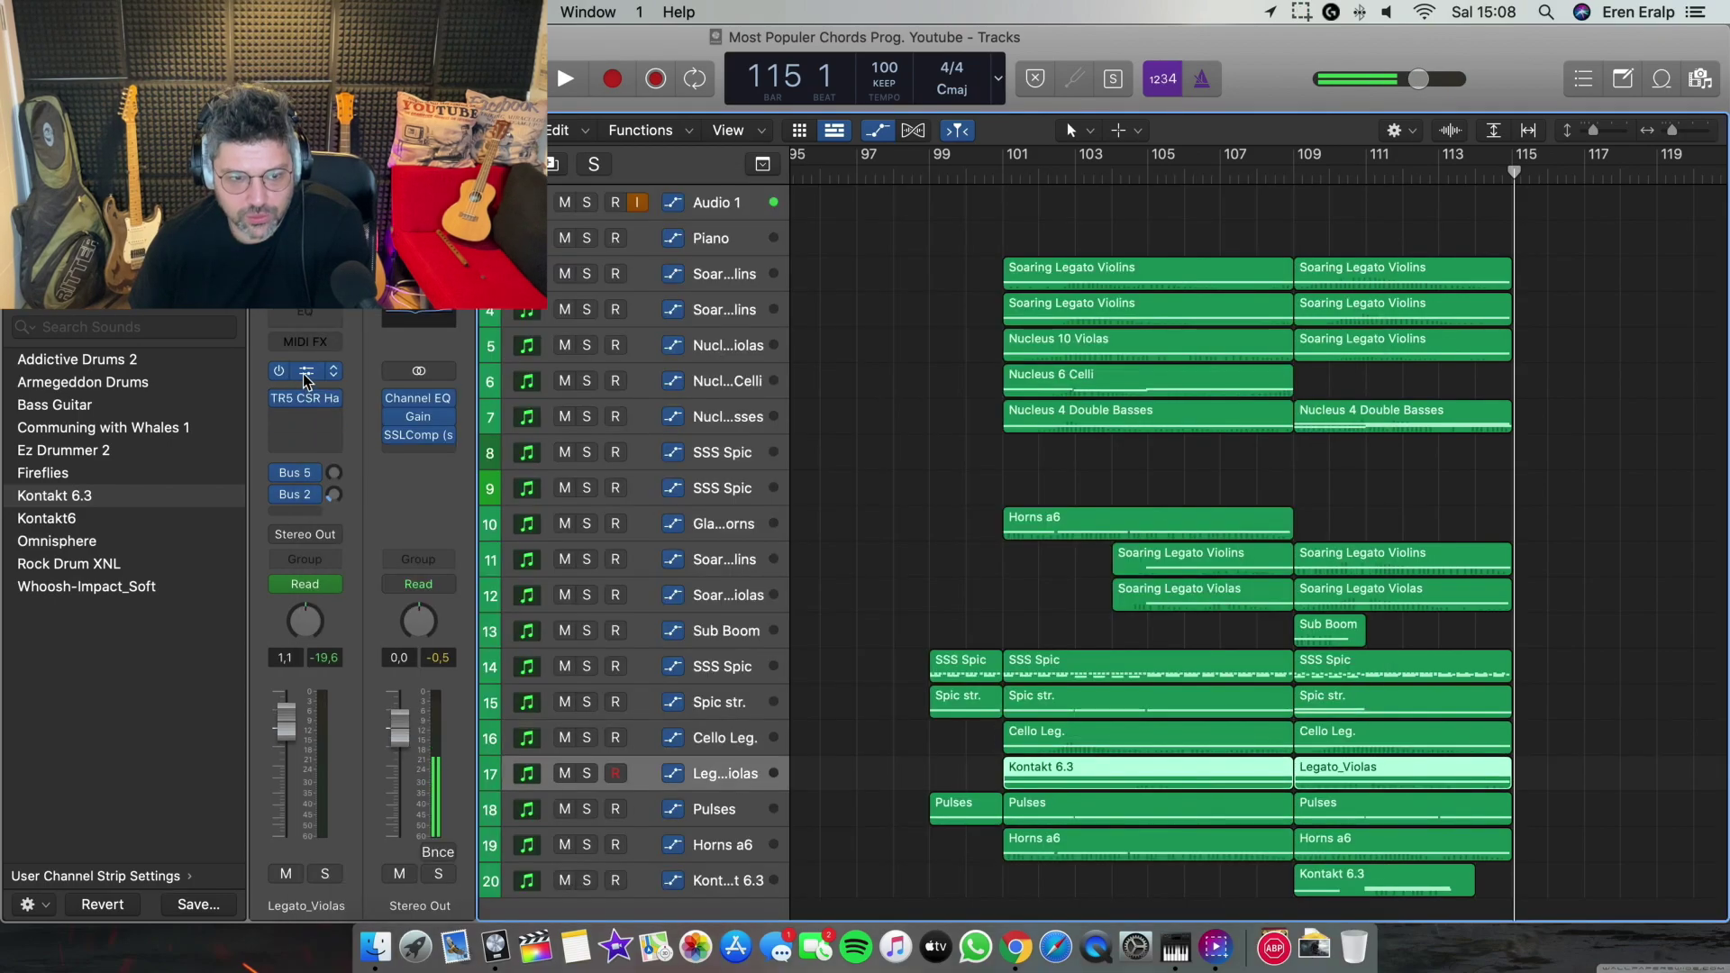
pyautogui.click(307, 372)
pyautogui.click(305, 370)
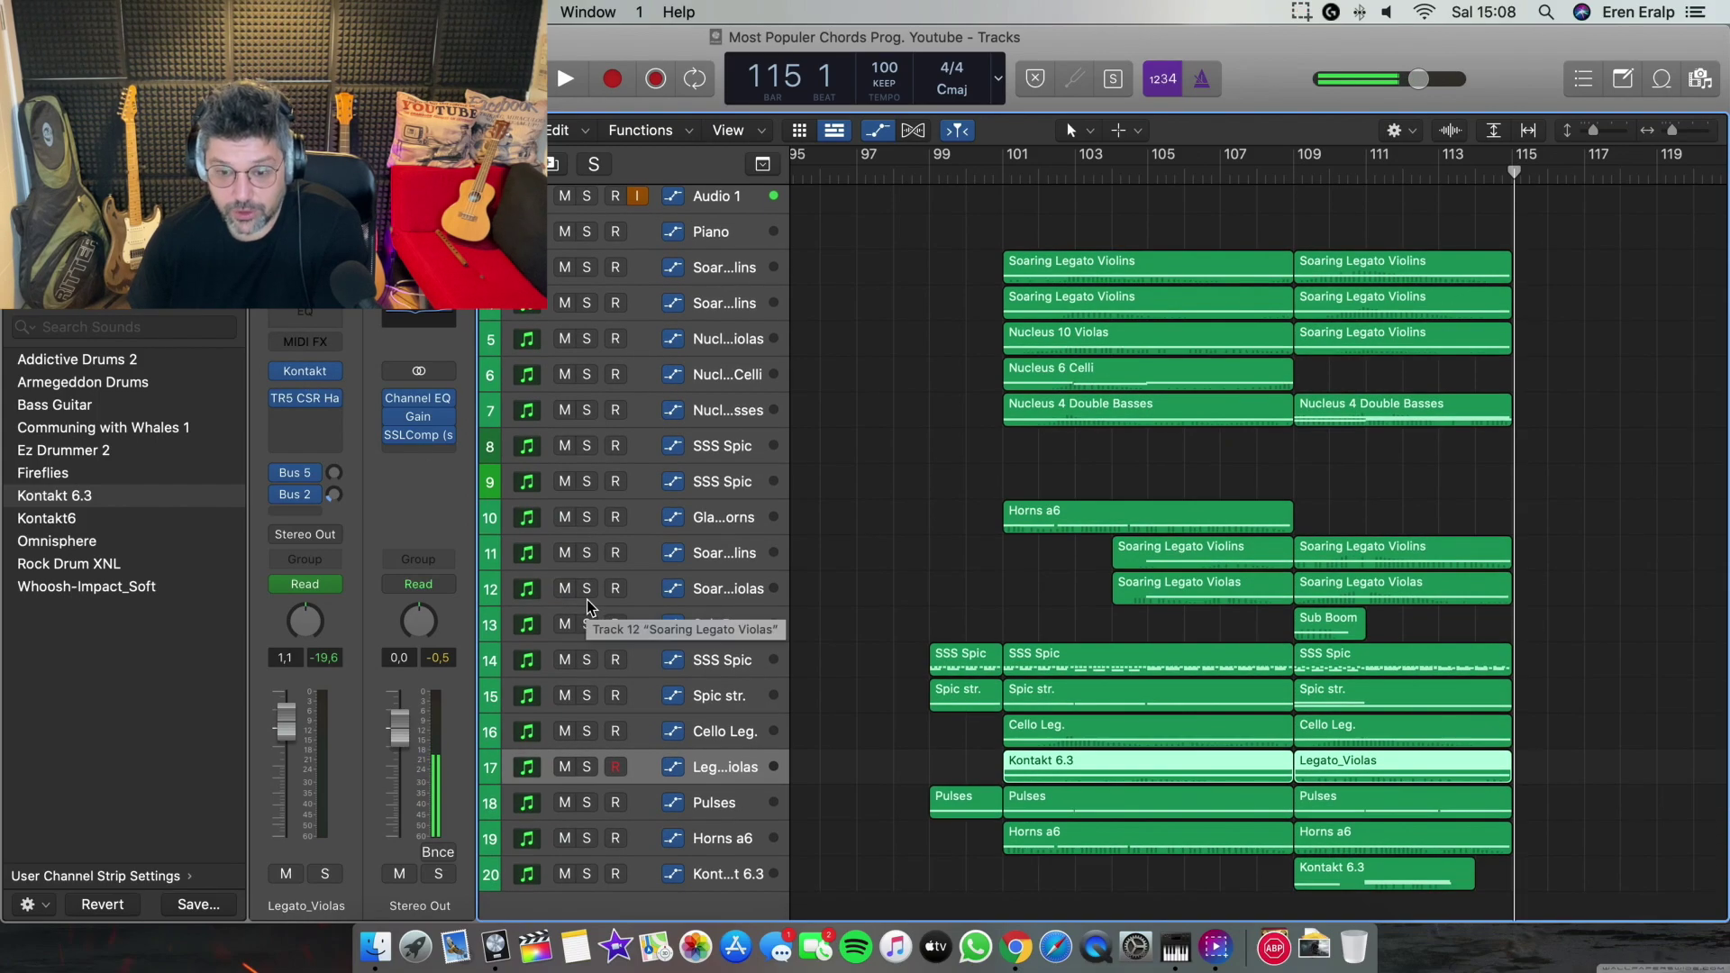
pyautogui.scroll(-1, 587, 598)
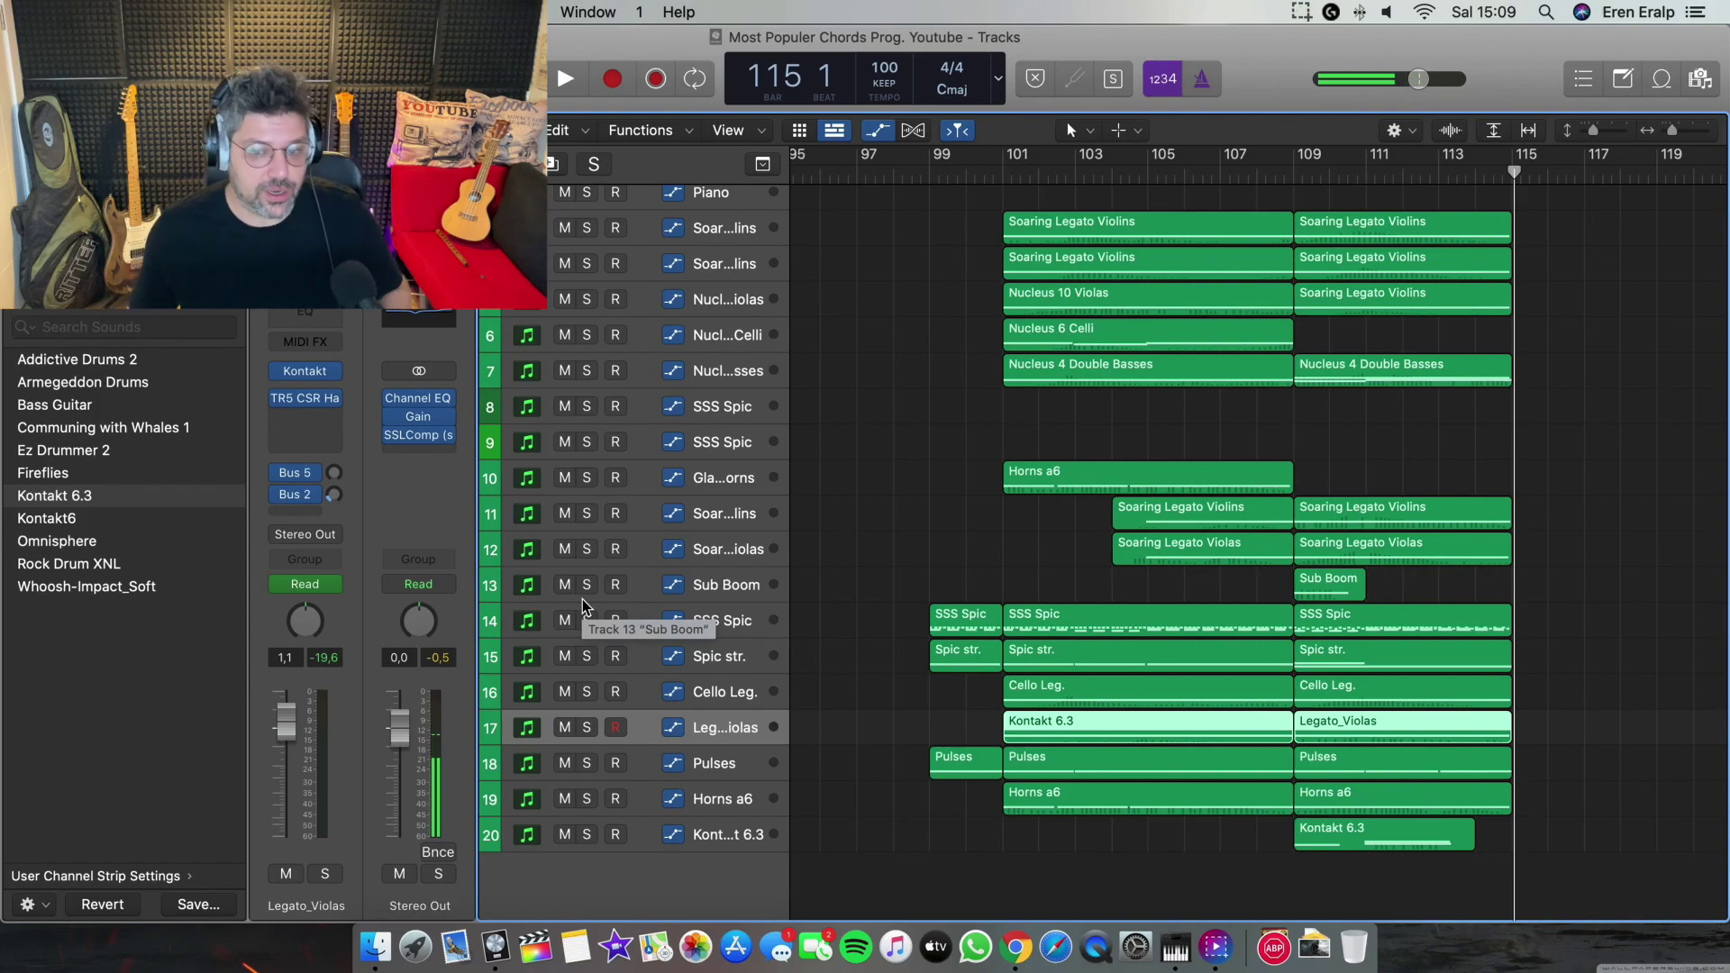
pyautogui.scroll(-10, 1203, 421)
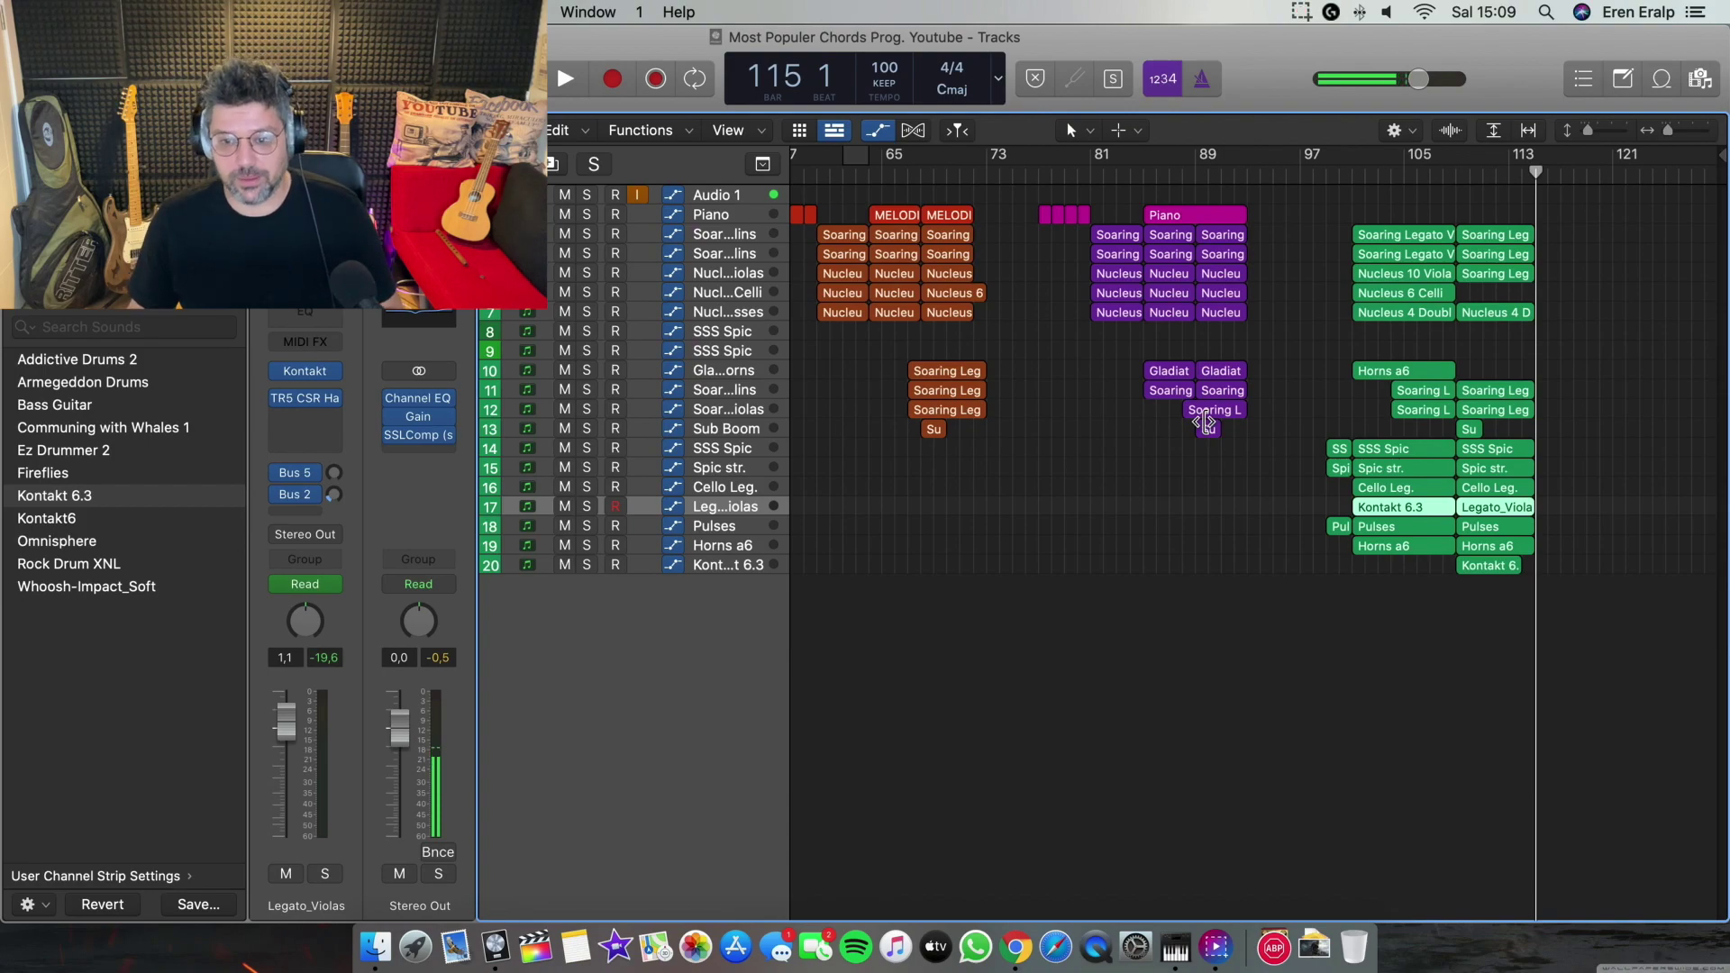
pyautogui.scroll(-5, 1181, 478)
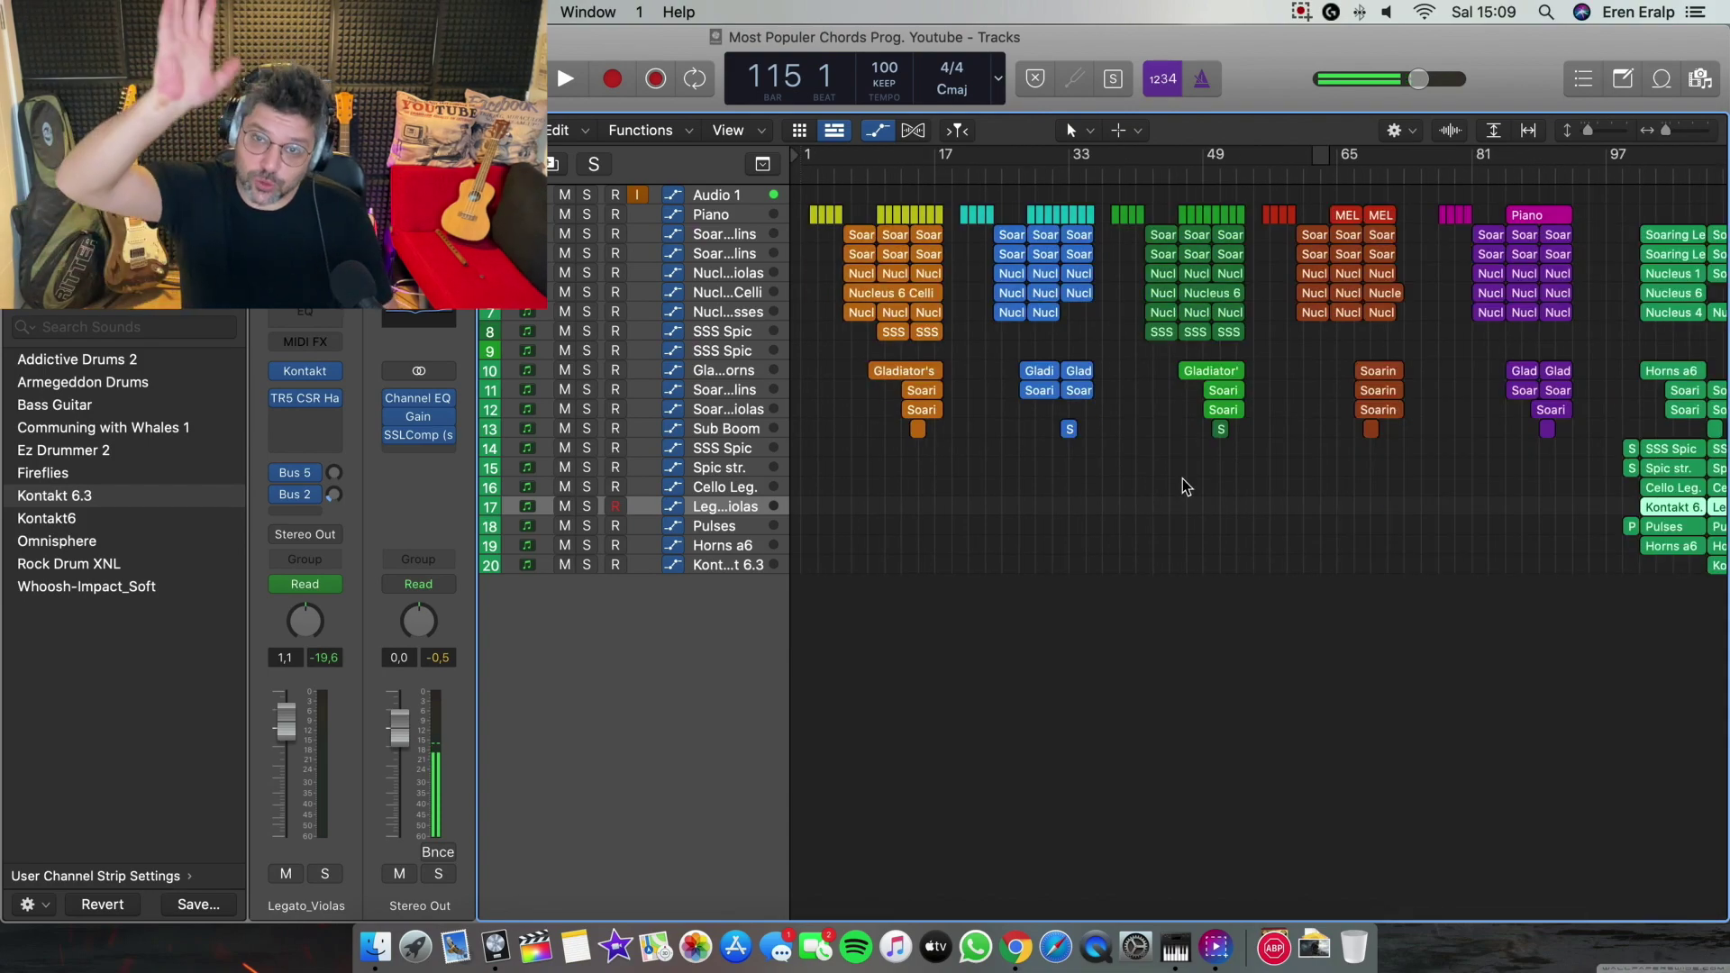